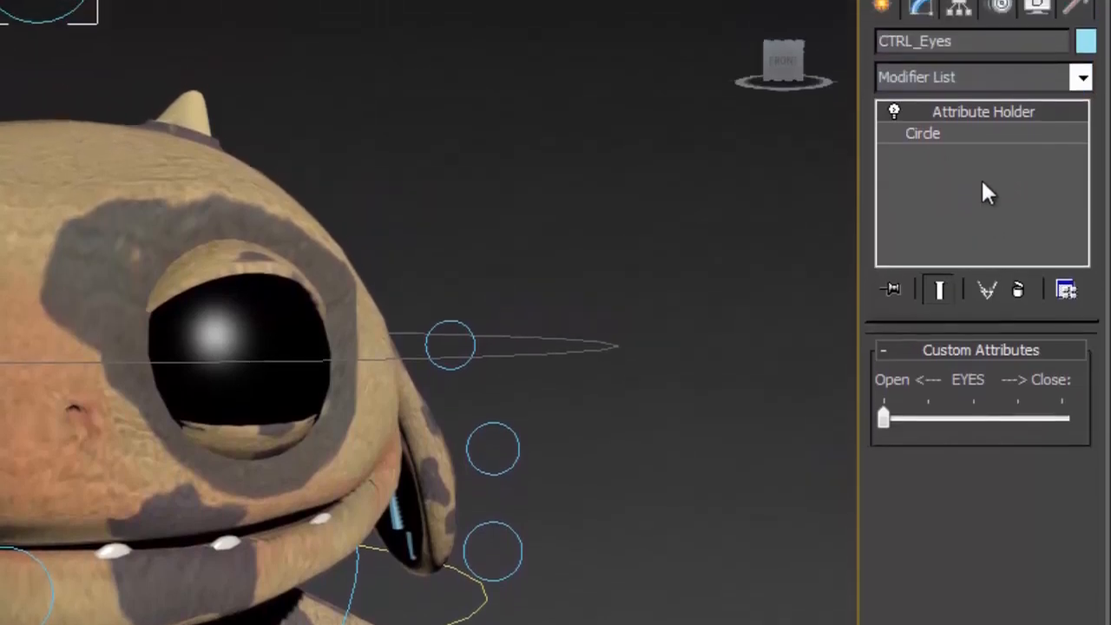
Add another Attribute Holder modifier to CTRL_Eyes, and remove it again
click(1082, 6)
scroll(1090, 226, down, 2)
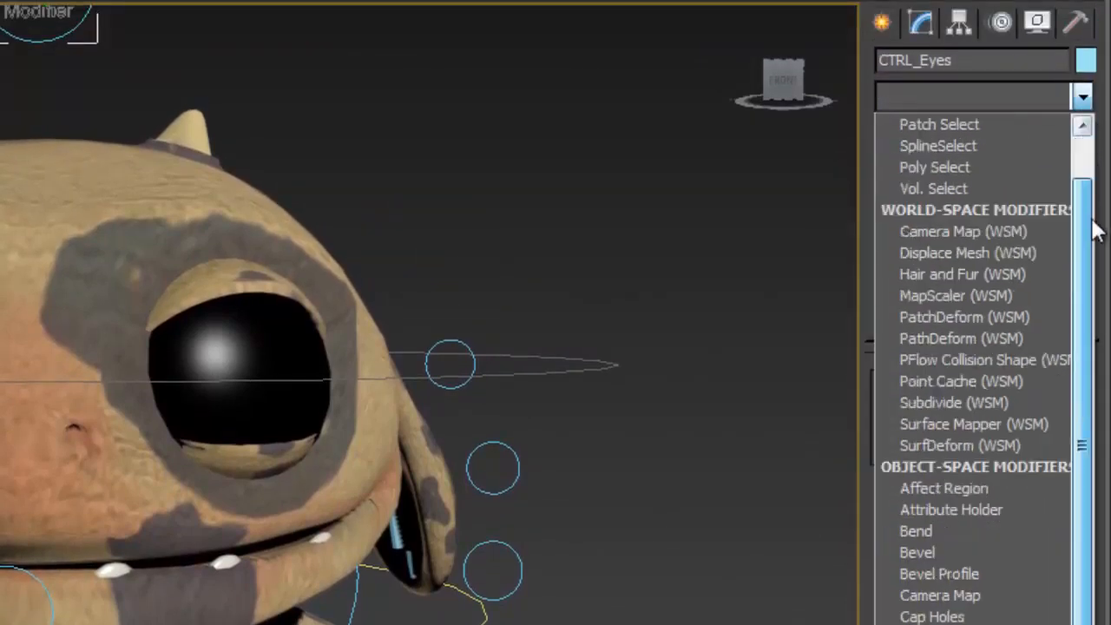
click(999, 435)
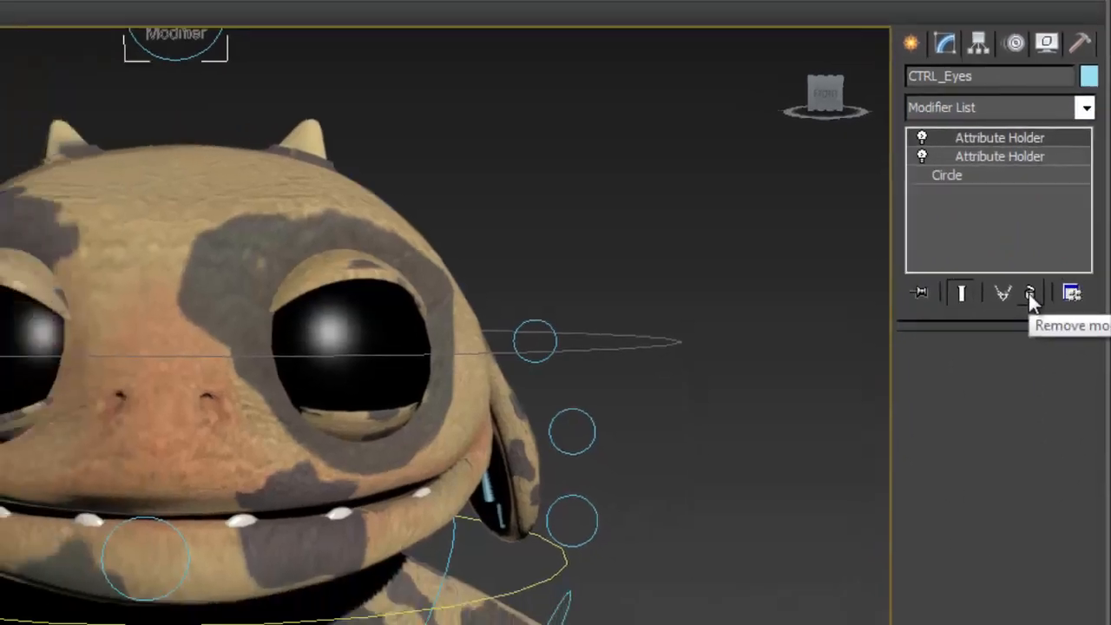
click(1017, 309)
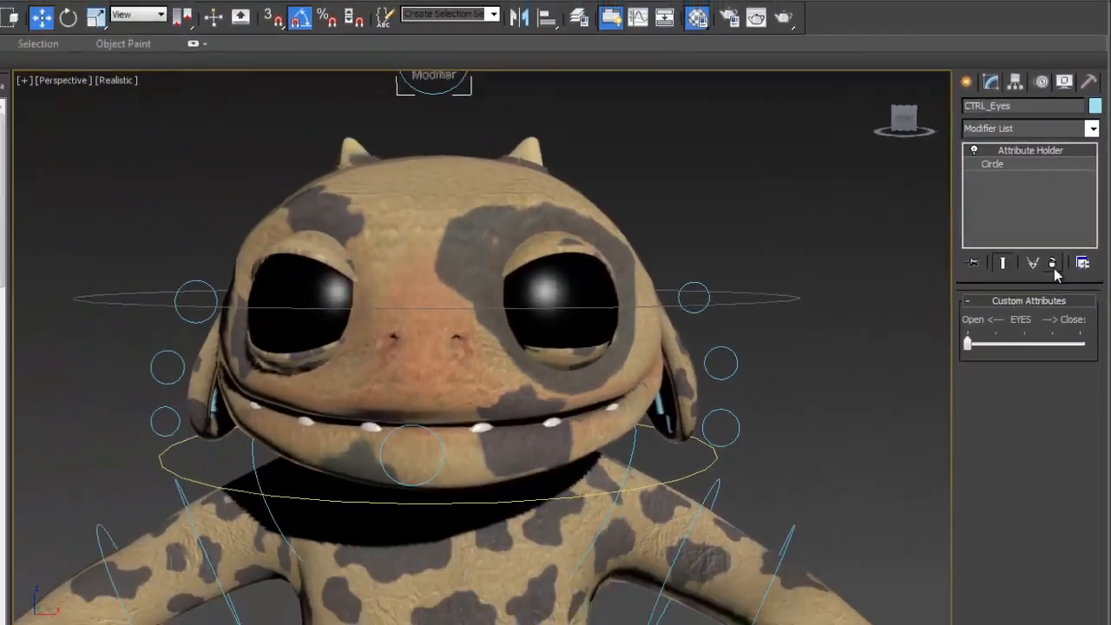
Examine the character's eye control circle and its EYES custom attribute slider from several angles
scroll(716, 270, down, 4)
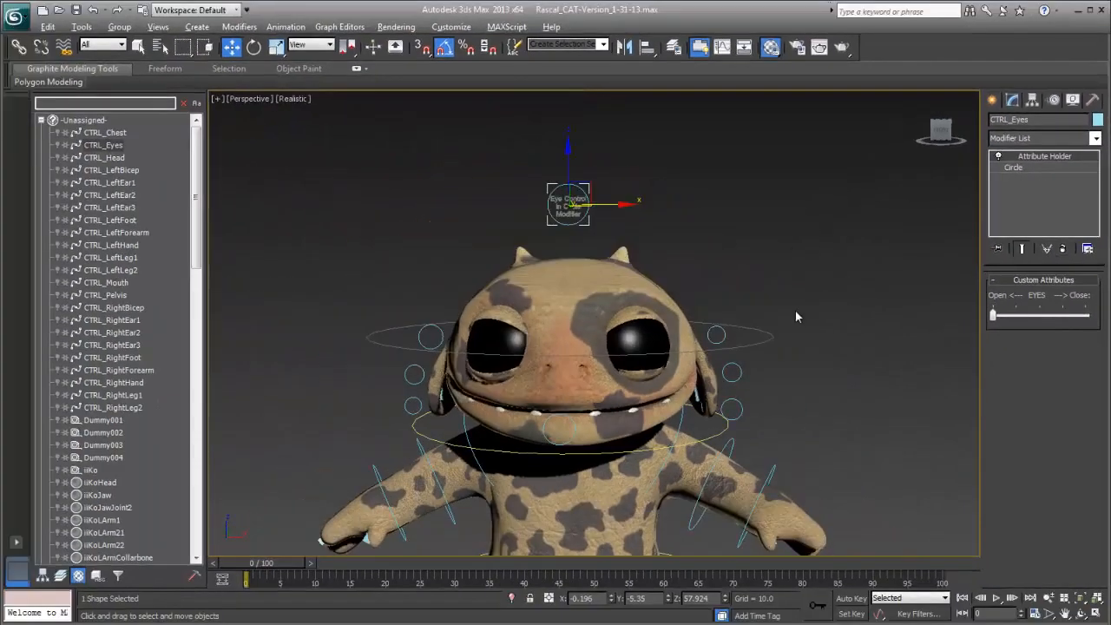
mouse_move(796, 314)
alt+middle_down()
mouse_move(780, 314)
mouse_move(805, 324)
alt+middle_up()
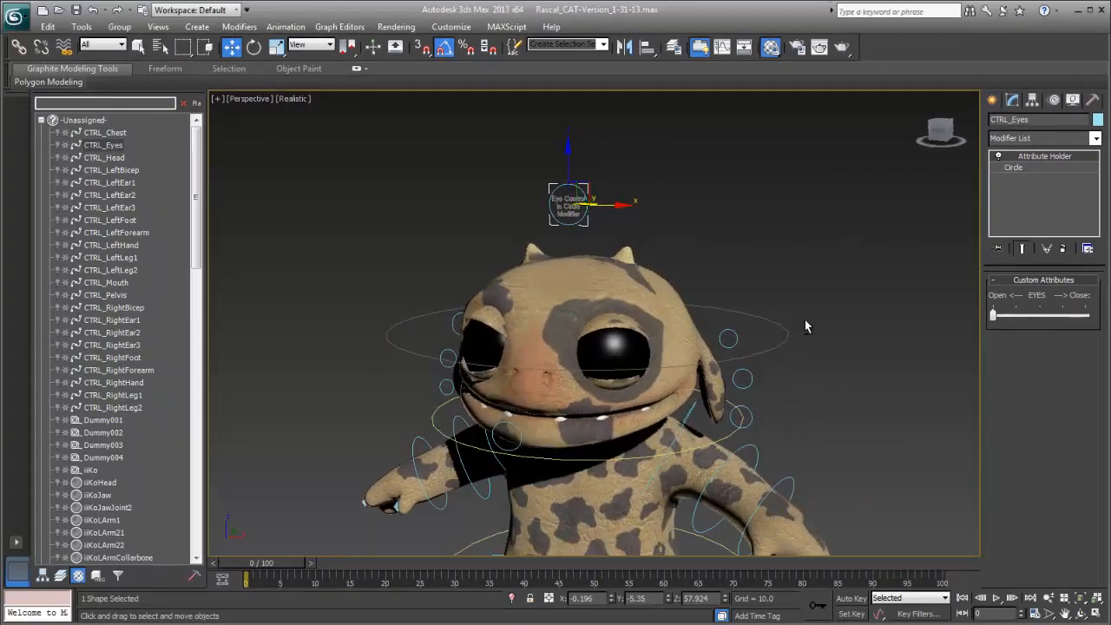
alt+middle_drag(905, 326, 844, 272)
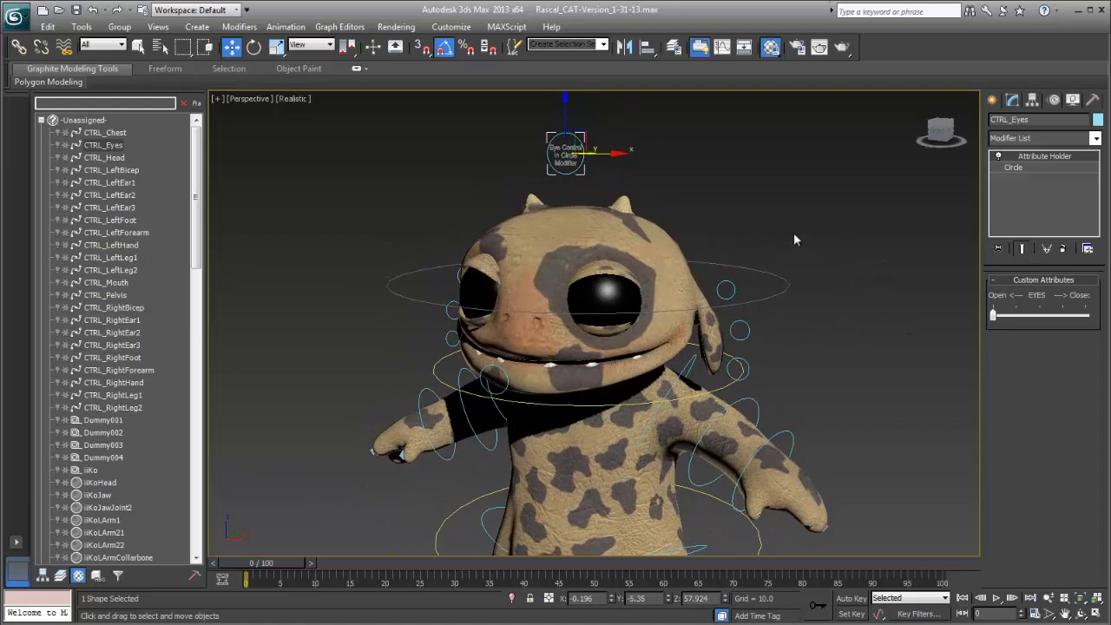
alt+middle_drag(794, 241, 863, 233)
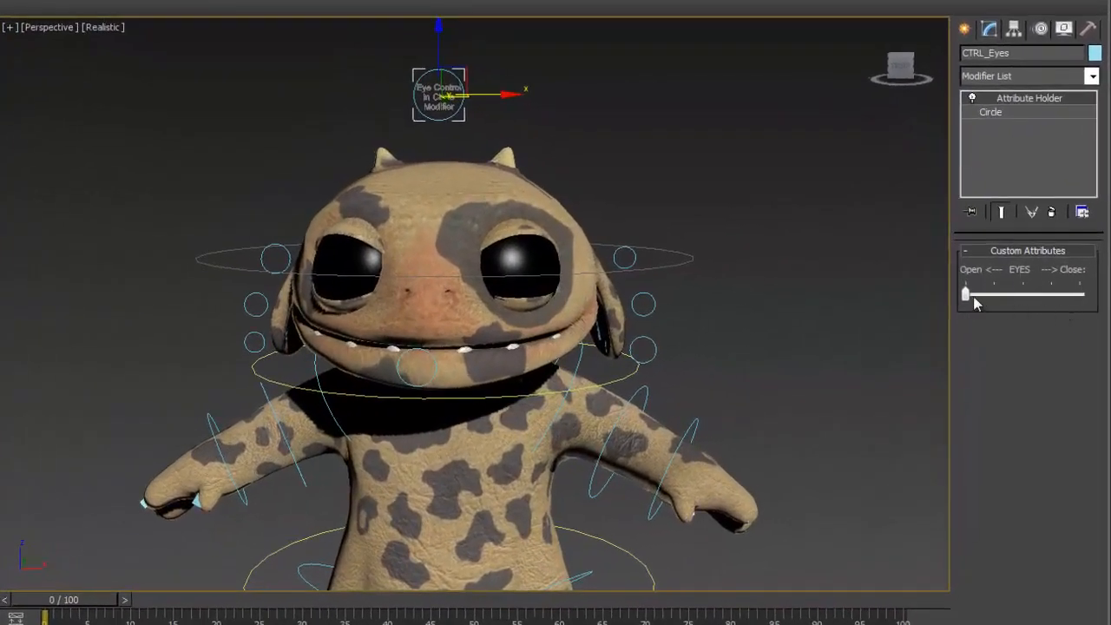
mouse_move(969, 289)
mouse_down()
mouse_move(1072, 305)
mouse_move(972, 308)
mouse_move(1072, 314)
mouse_move(956, 297)
mouse_up()
alt+middle_drag(786, 232, 748, 192)
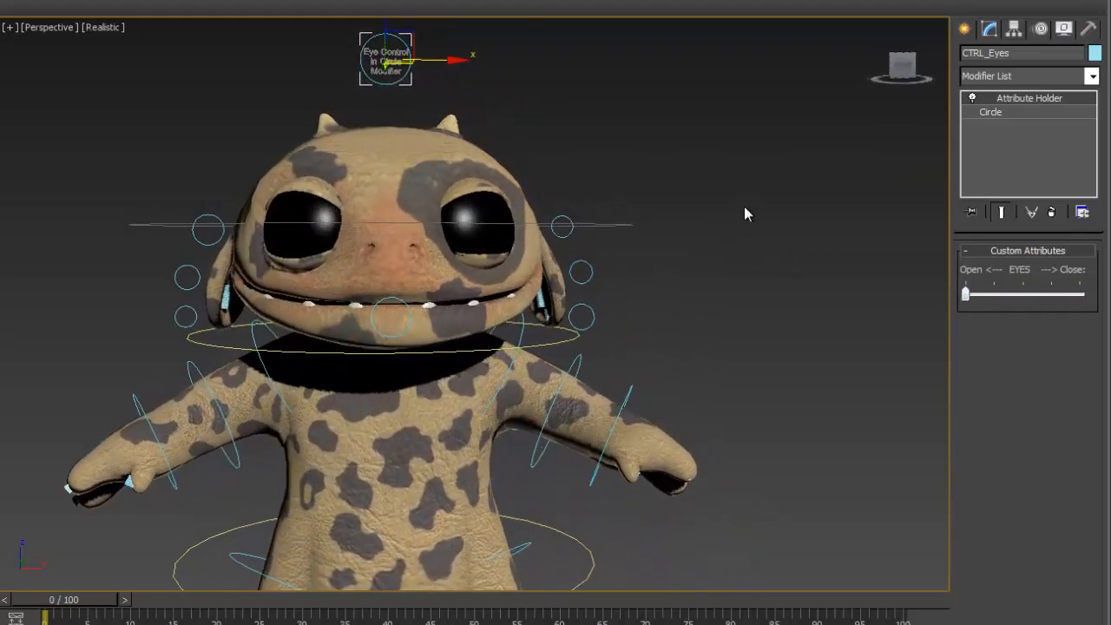
alt+middle_drag(776, 265, 815, 263)
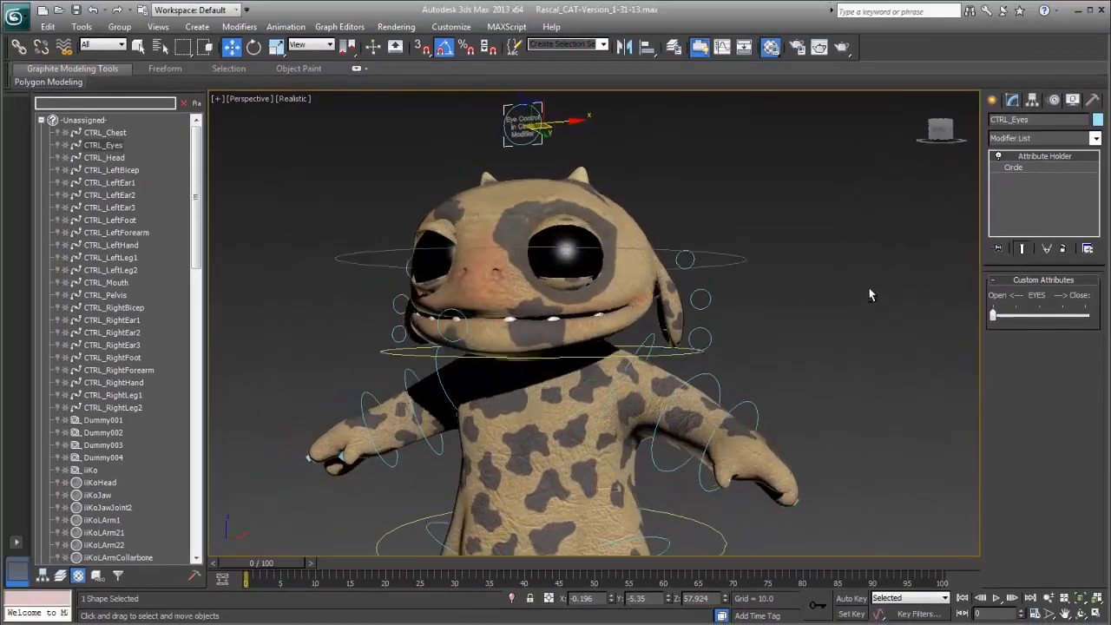
alt+middle_drag(871, 295, 814, 302)
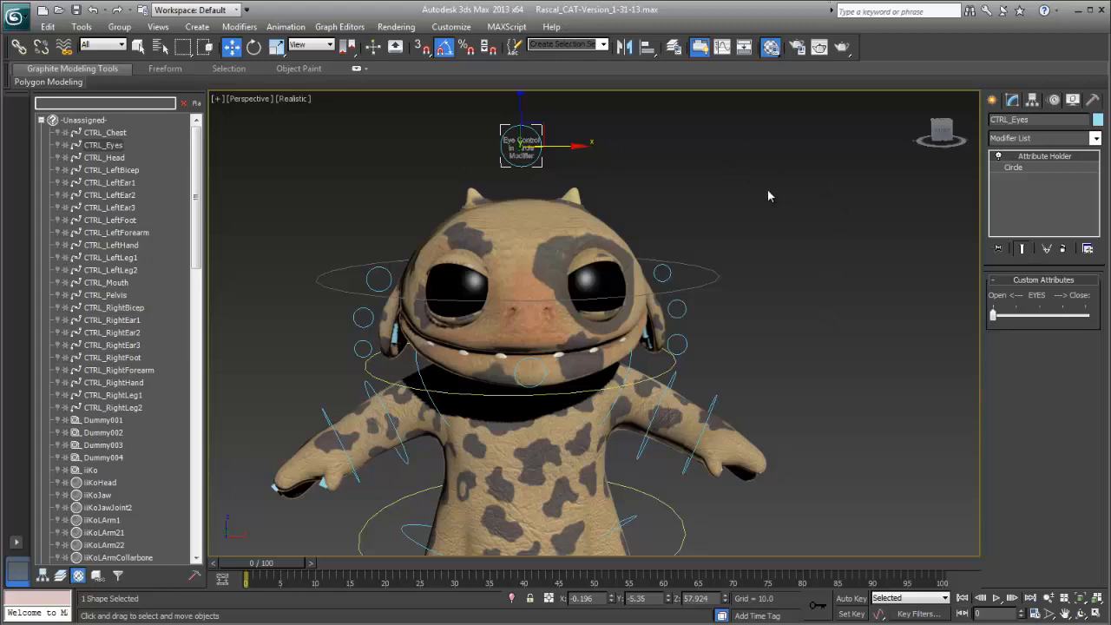
alt+middle_drag(768, 189, 768, 228)
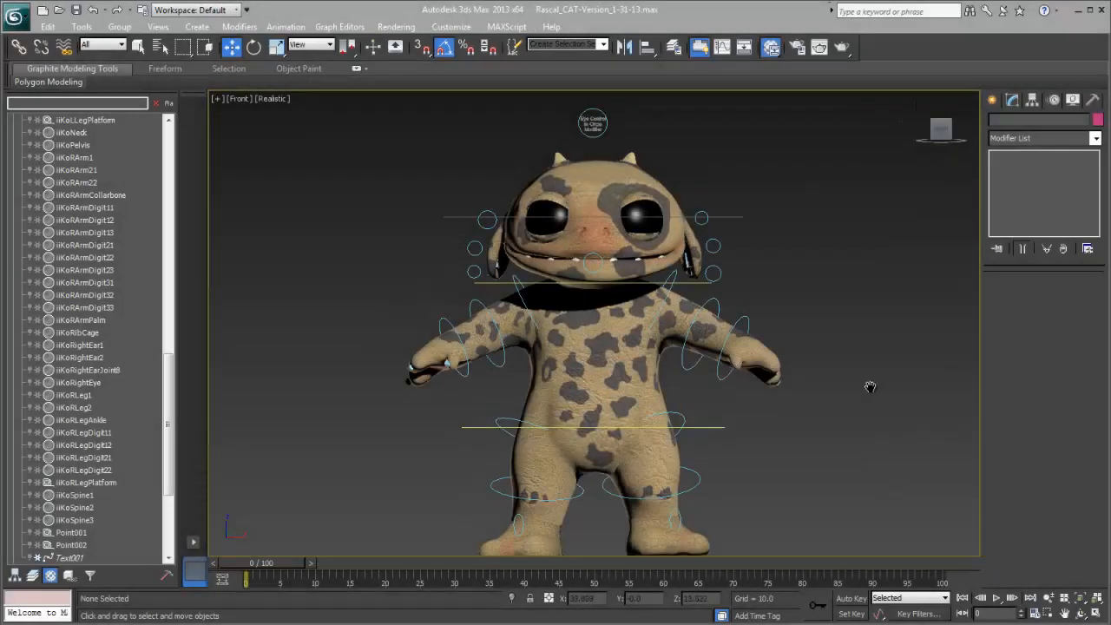
Frame the character's head in the front view, undock the Outliner and close it
middle_drag(868, 385, 877, 379)
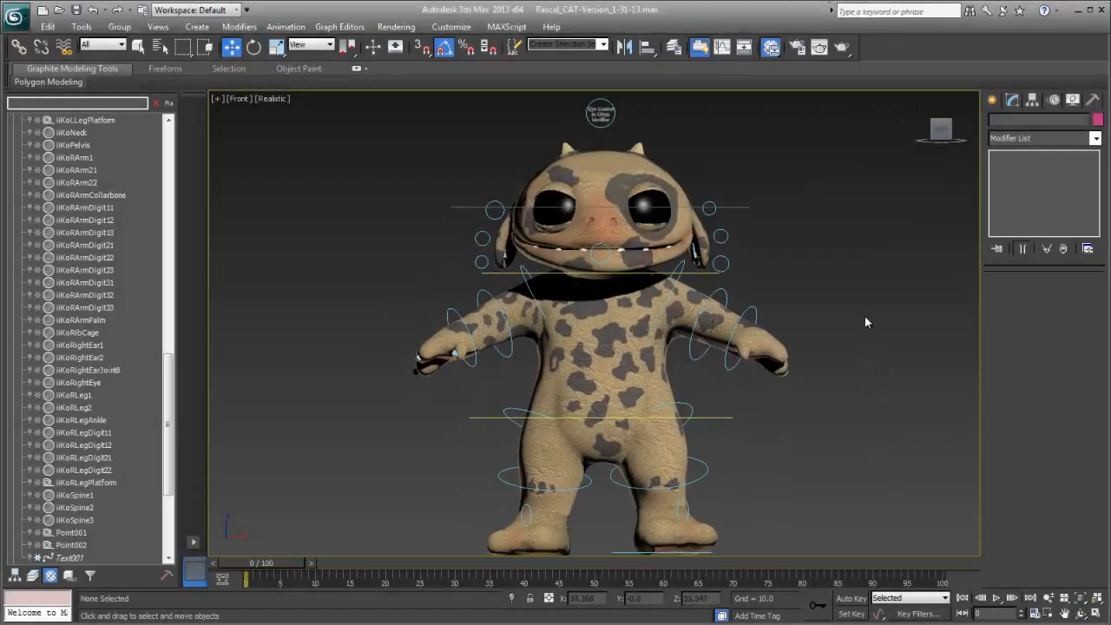
middle_drag(845, 268, 847, 276)
middle_drag(838, 218, 809, 341)
scroll(830, 285, up, 2)
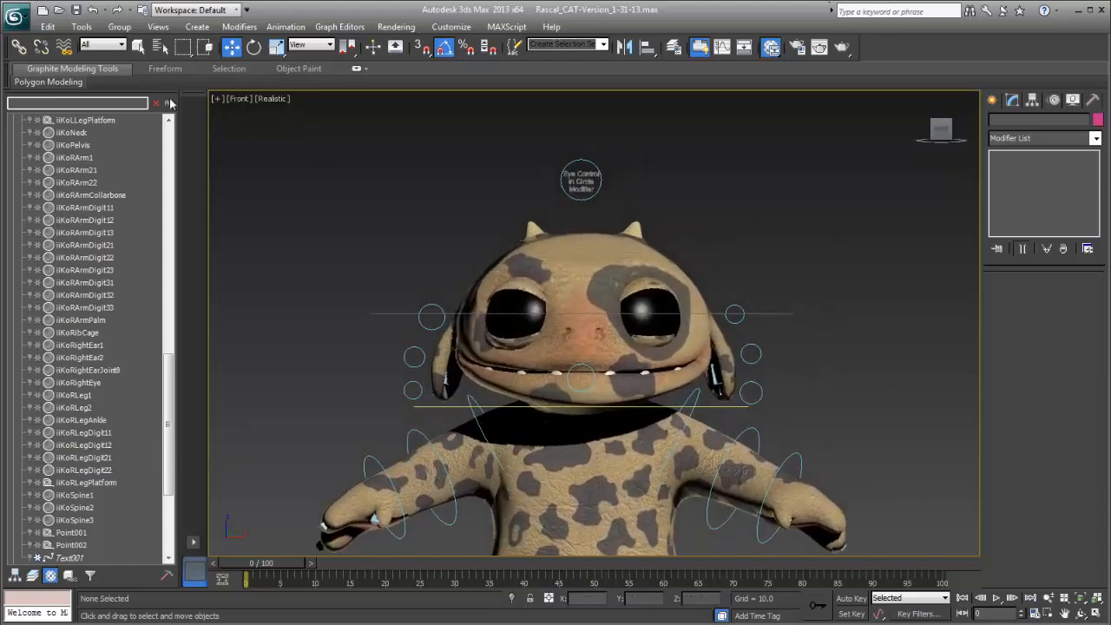
drag(137, 98, 336, 174)
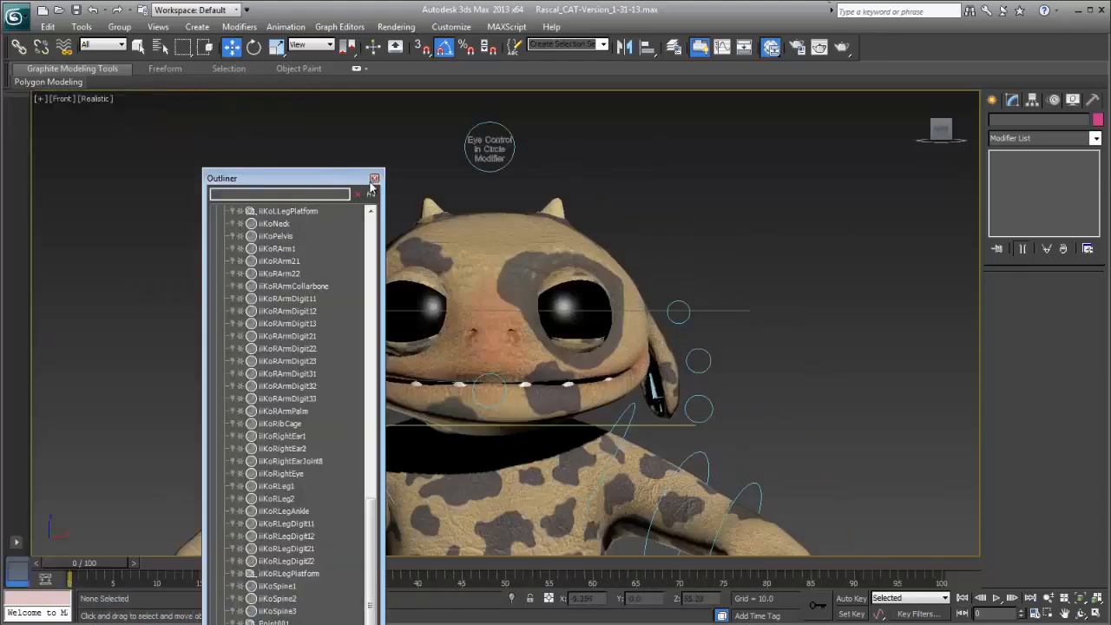
click(377, 183)
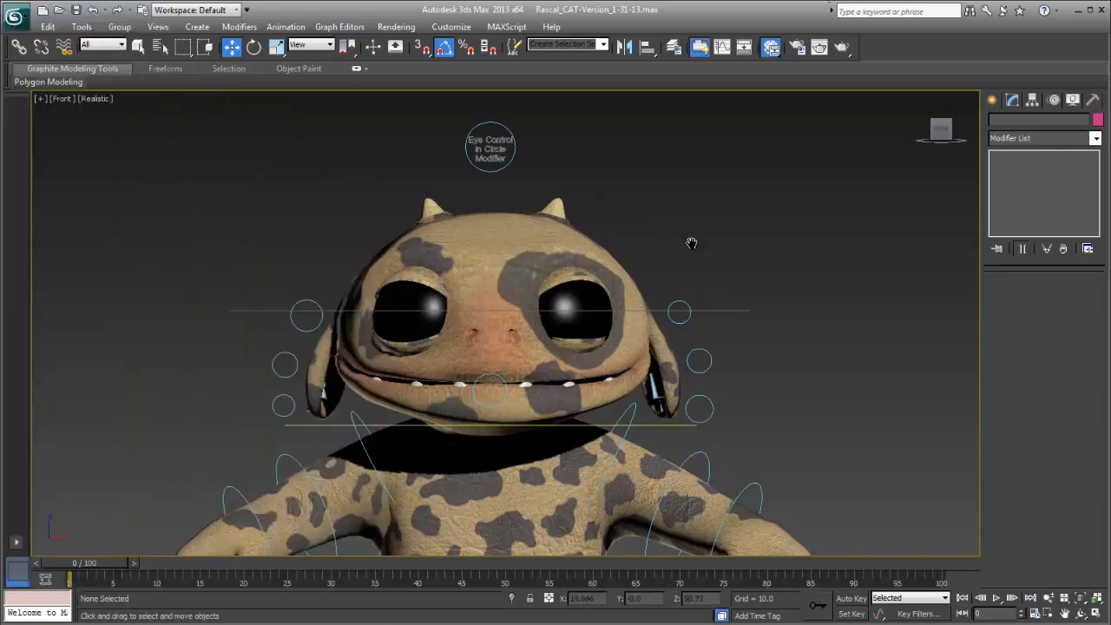
Draw a rectangle spline about 4.9 wide and 3.2 long beside the eye control circle and colour it light blue
middle_drag(691, 241, 714, 287)
middle_drag(668, 249, 686, 255)
click(993, 102)
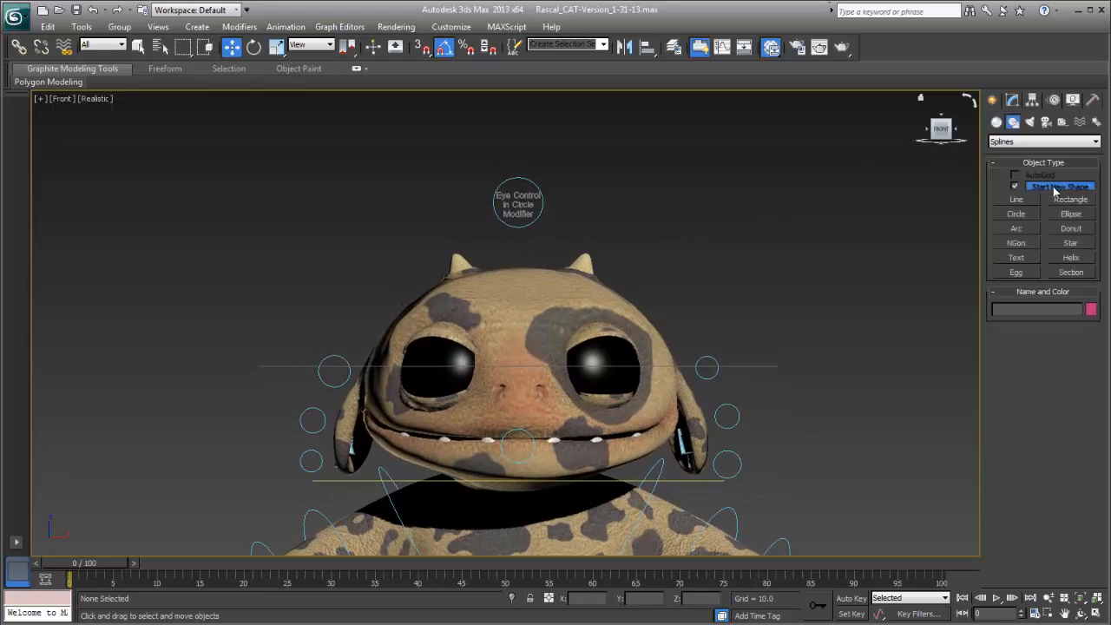
click(1071, 200)
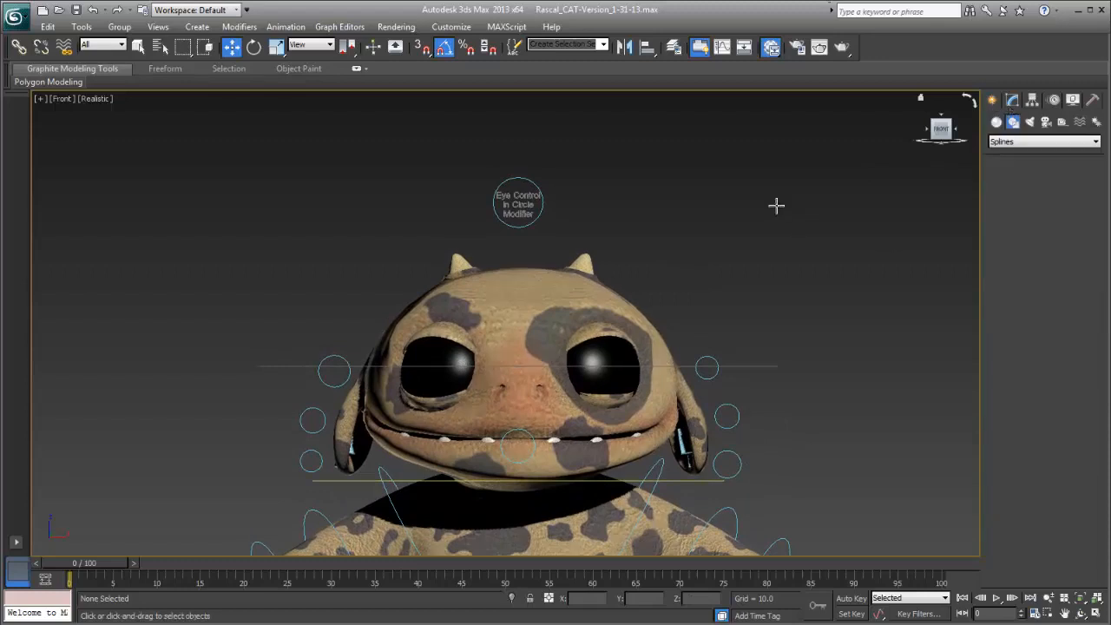
drag(574, 183, 639, 225)
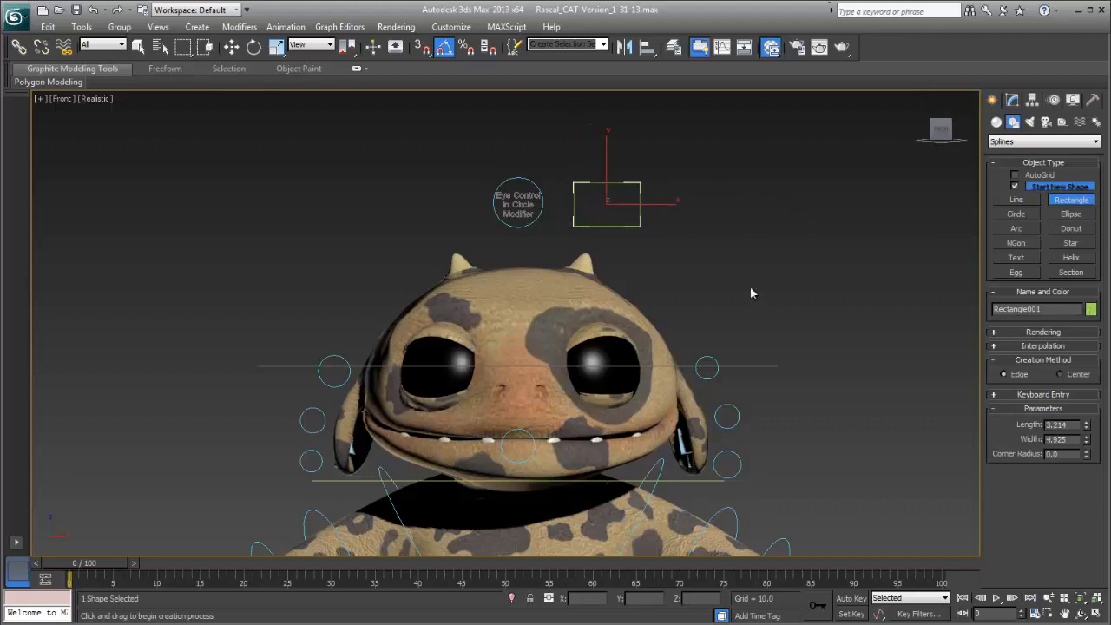
click(699, 380)
click(740, 484)
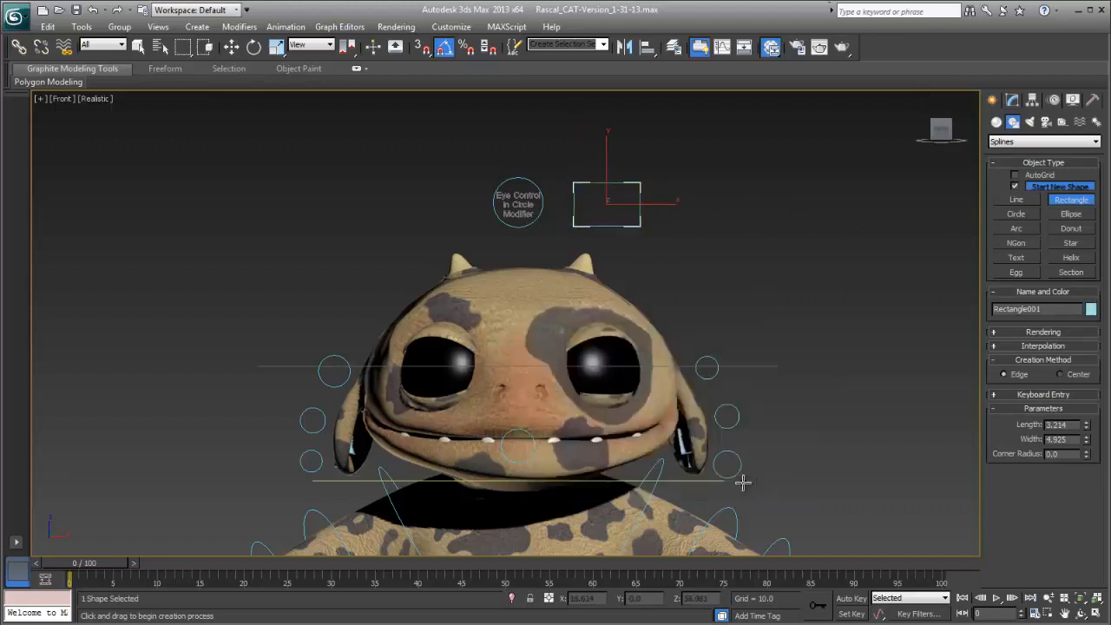
Align the rectangle to CTRL_Eyes pivot to pivot in X, Y and Z, and move it along X beside the circle
click(647, 47)
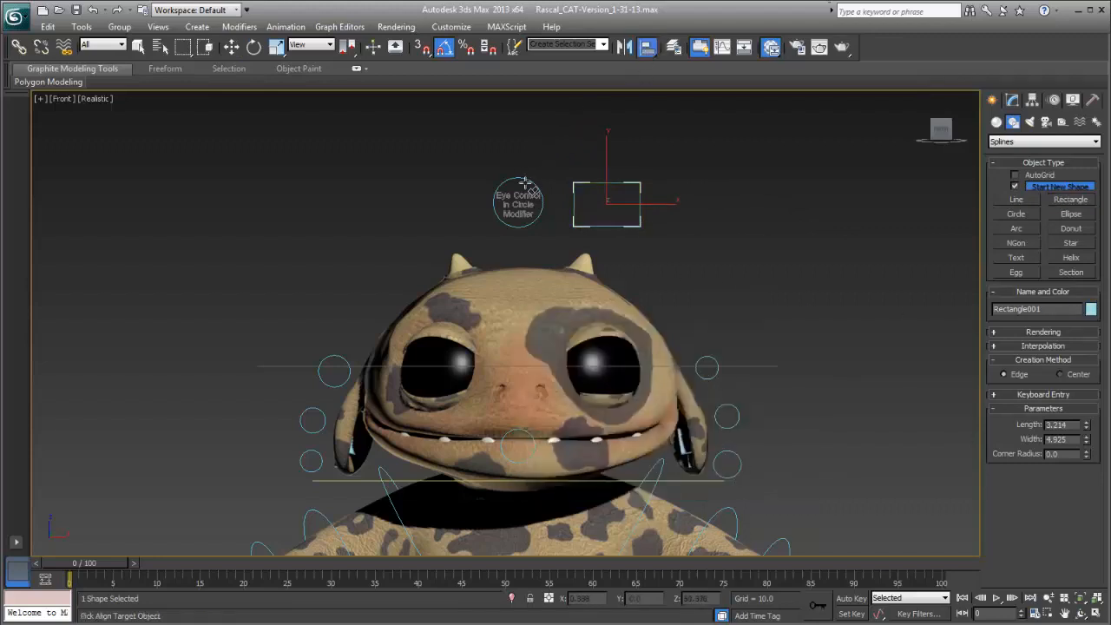
click(526, 182)
drag(526, 182, 224, 146)
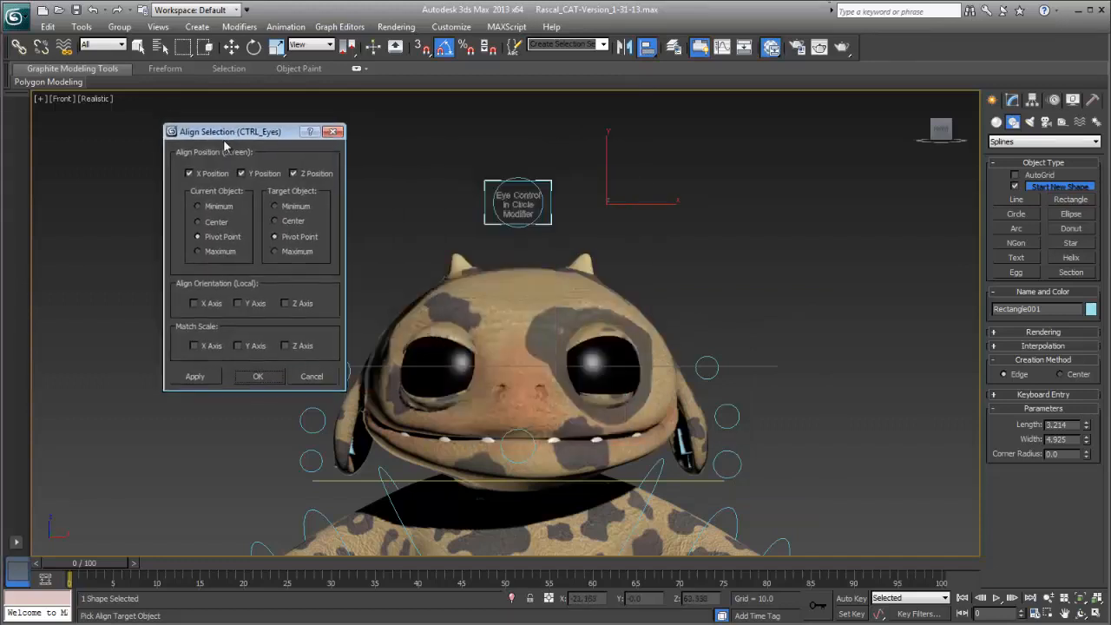
click(258, 376)
key(w)
drag(555, 205, 643, 223)
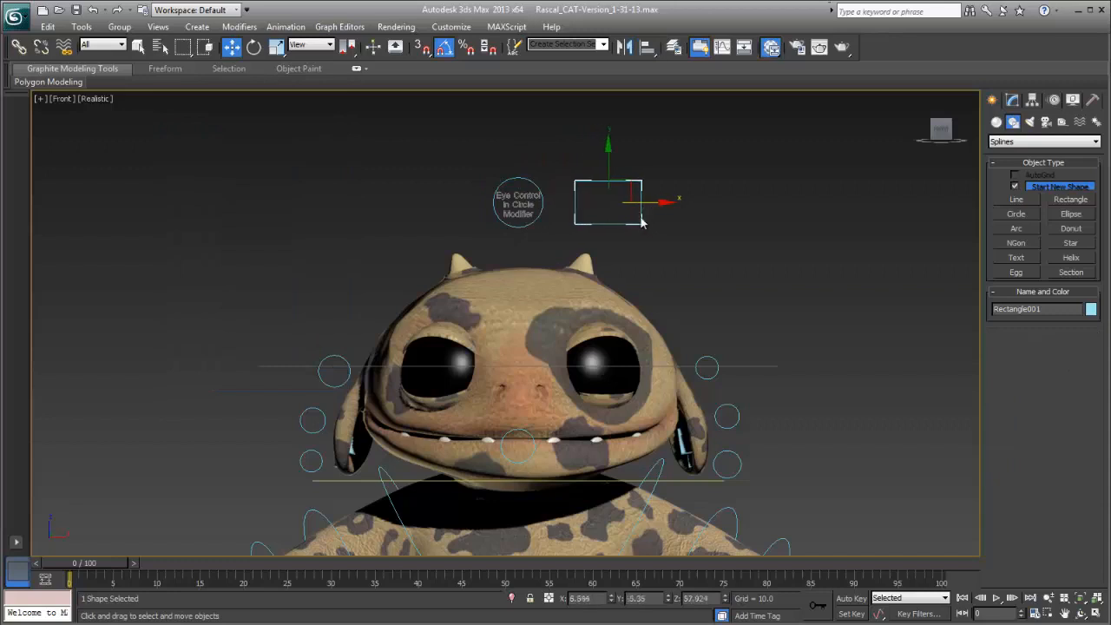
Link the rectangle to the eye control circle as its parent and test the rig by rotating CTRL_Head
click(24, 47)
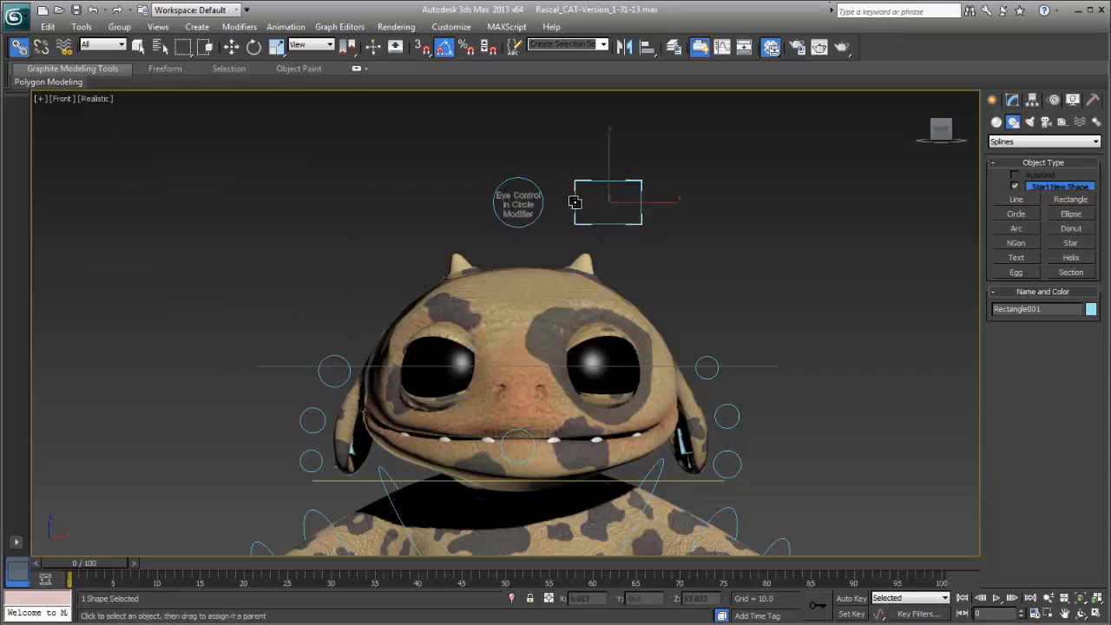
drag(575, 201, 534, 187)
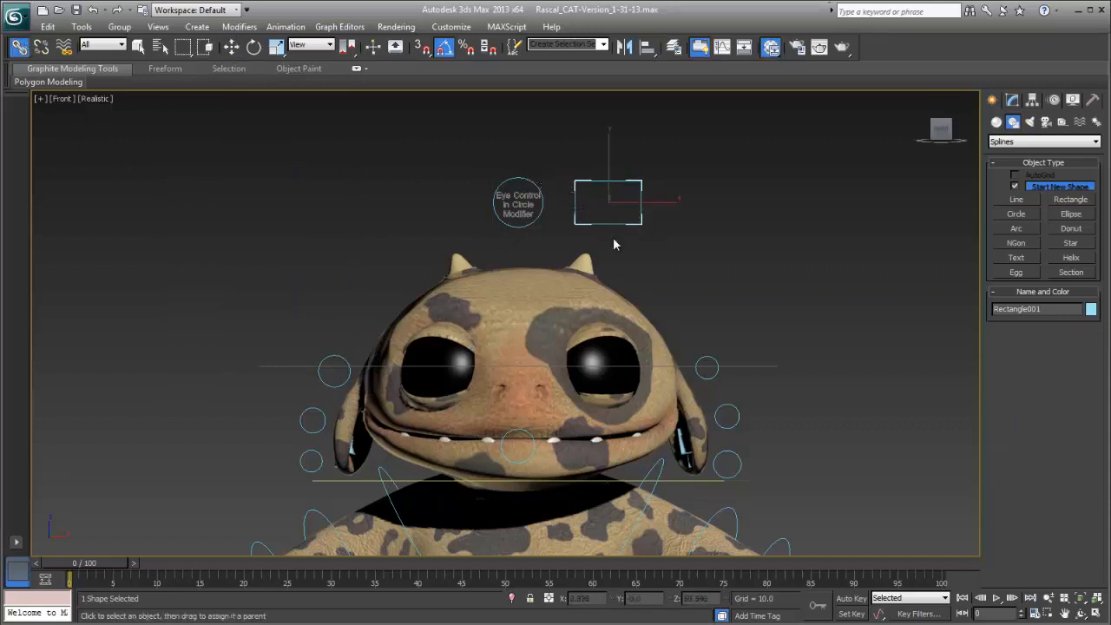
click(764, 366)
right_click(705, 349)
click(724, 374)
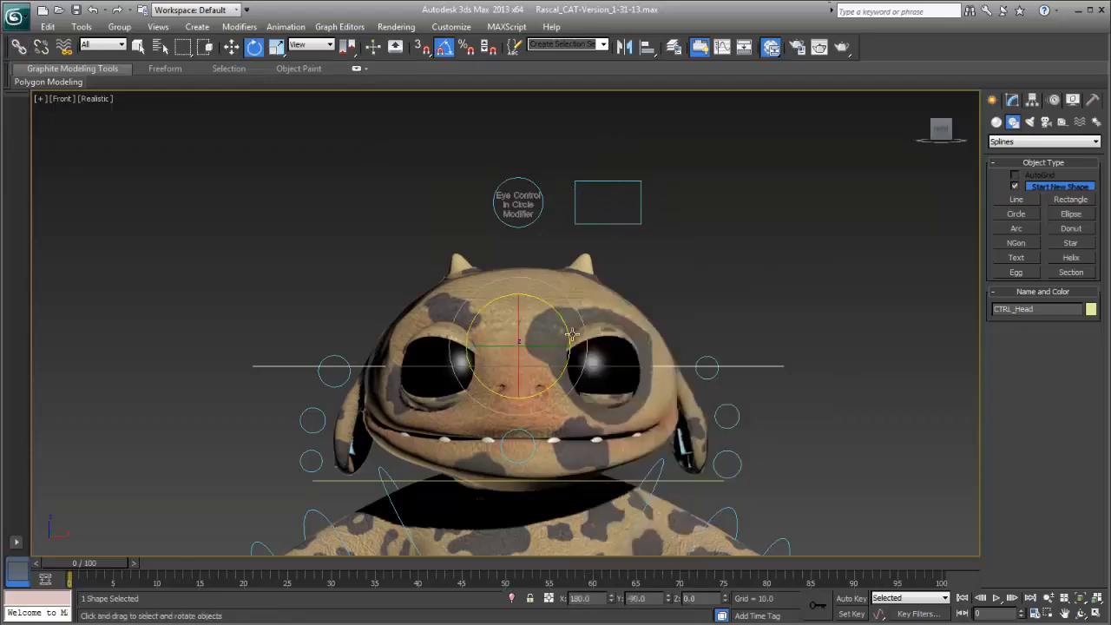
mouse_move(545, 332)
mouse_down()
mouse_move(550, 344)
mouse_move(541, 323)
mouse_up()
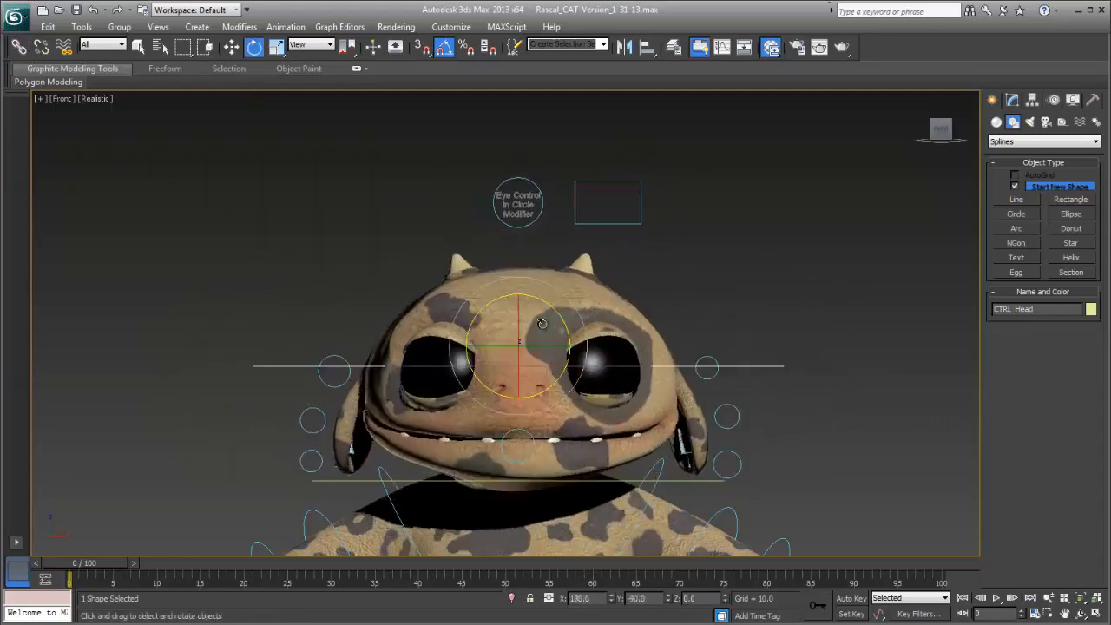
Select the Body mesh and bring up the body material's node network in the Slate Material Editor
click(635, 224)
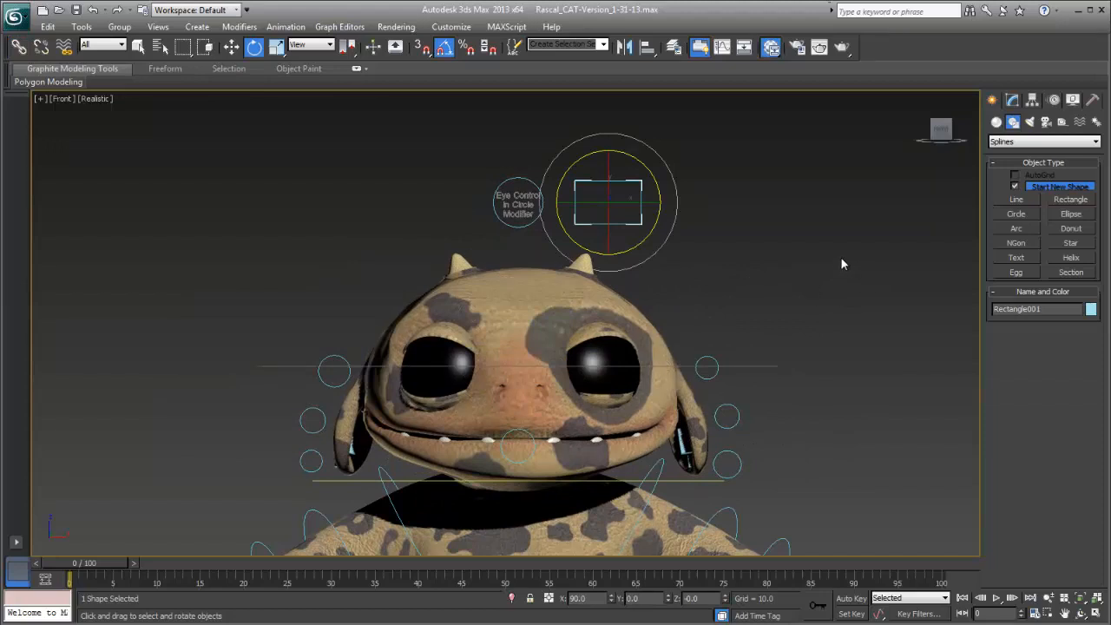
click(761, 208)
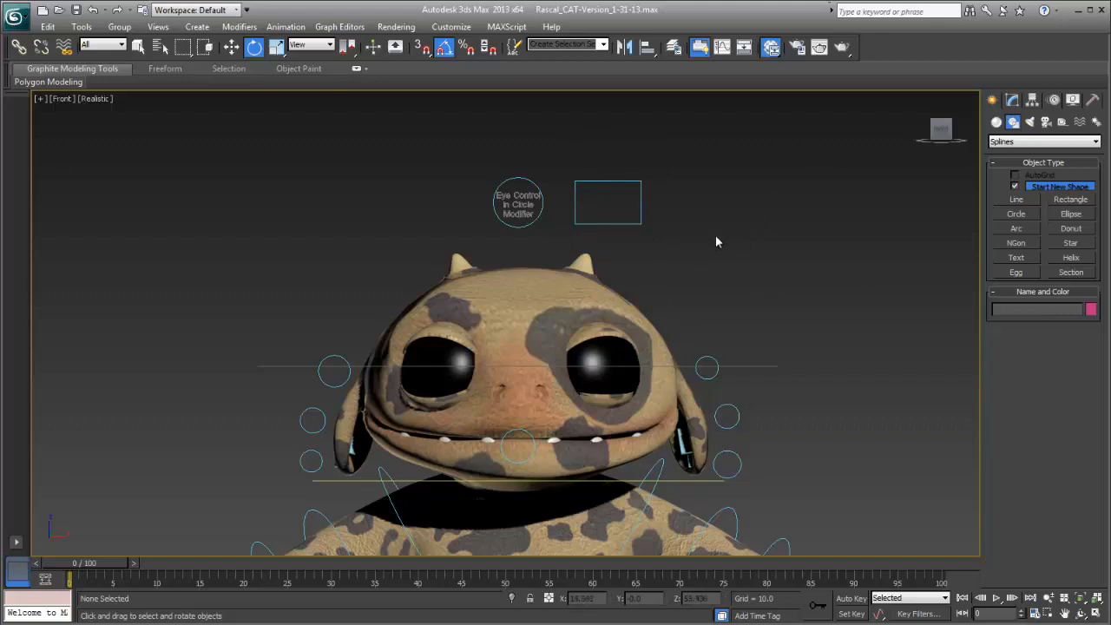
click(529, 284)
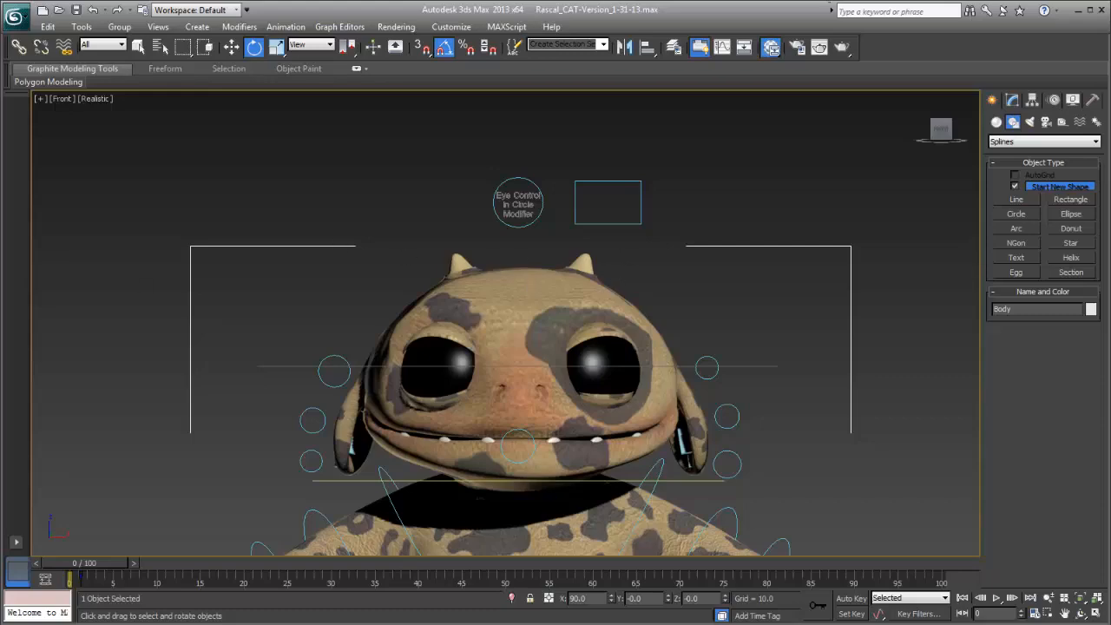
drag(0, 87, 719, 31)
scroll(483, 262, up, 5)
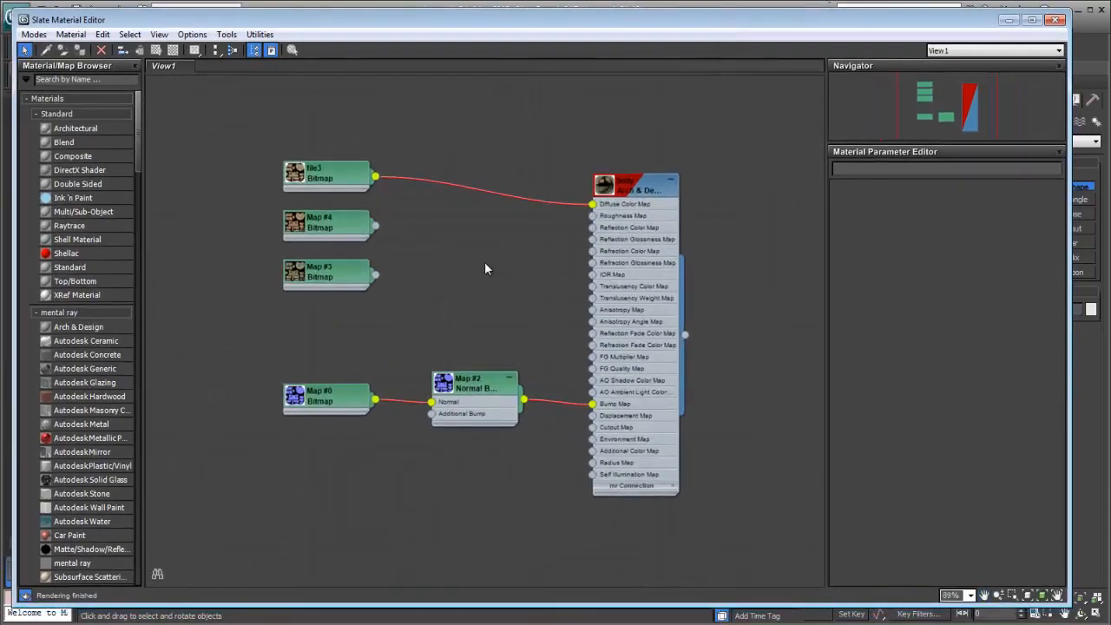
scroll(521, 307, up, 1)
middle_drag(548, 261, 566, 283)
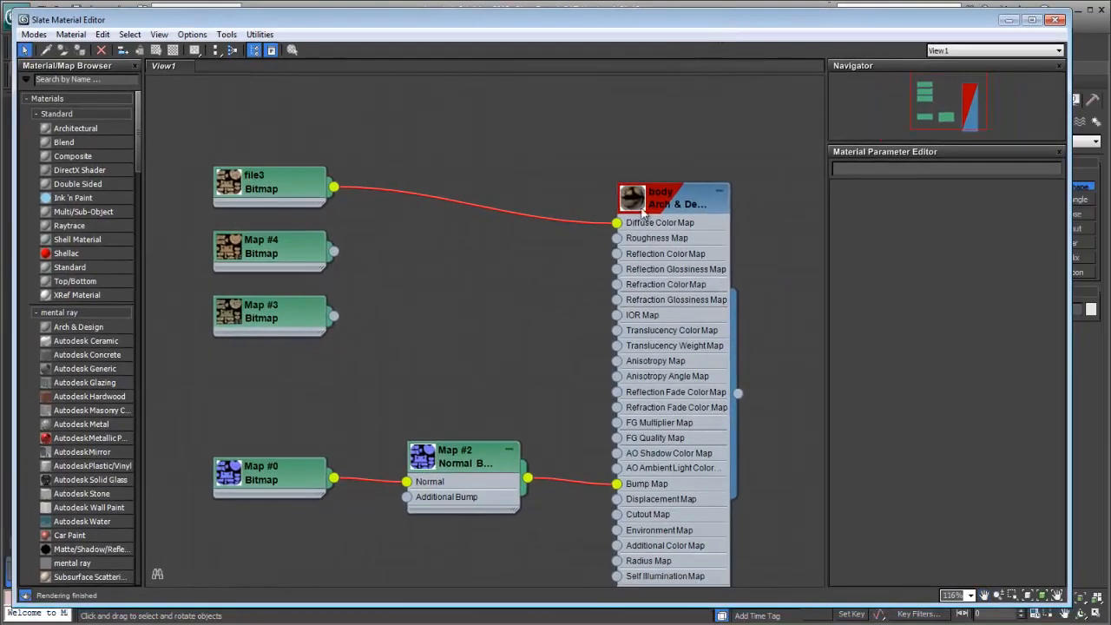
mouse_move(673, 191)
mouse_down()
mouse_move(680, 175)
mouse_move(659, 165)
mouse_move(666, 179)
mouse_up()
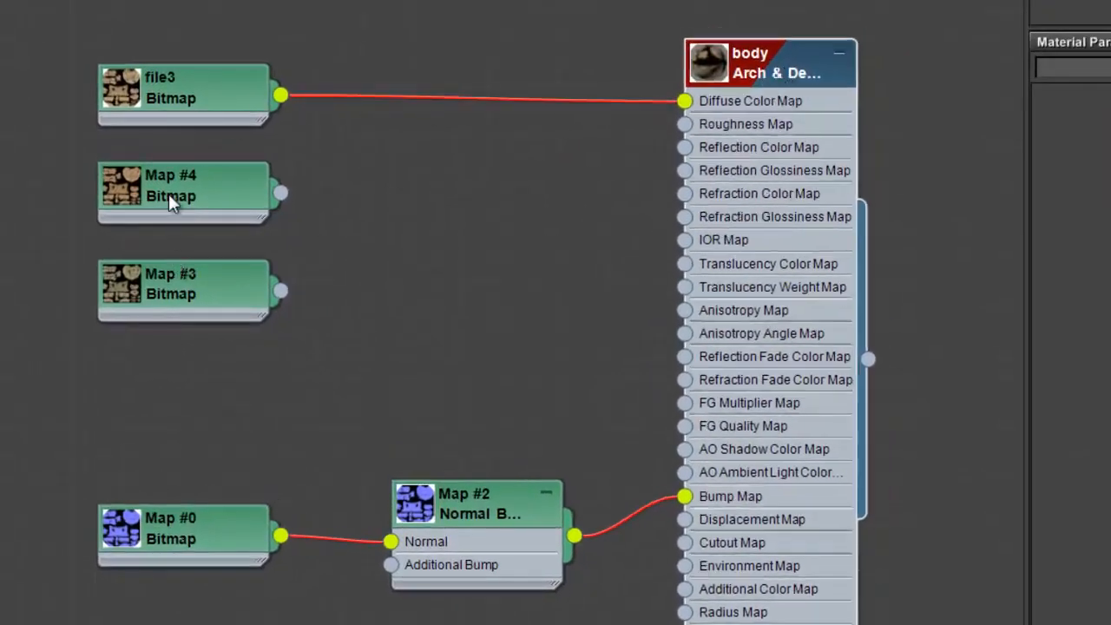
Enlarge the previews of the file3, Map #4 and Map #3 bitmap nodes and spread the nodes apart
drag(129, 105, 197, 2)
double_click(151, 93)
drag(215, 282, 241, 370)
drag(179, 208, 391, 255)
double_click(165, 236)
click(243, 391)
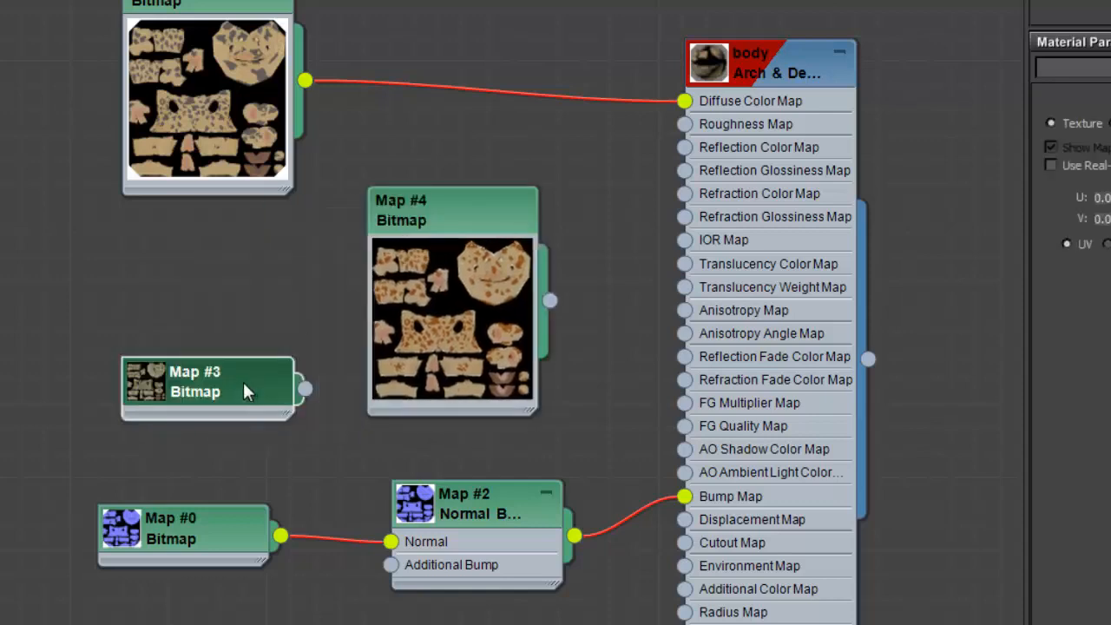
double_click(155, 394)
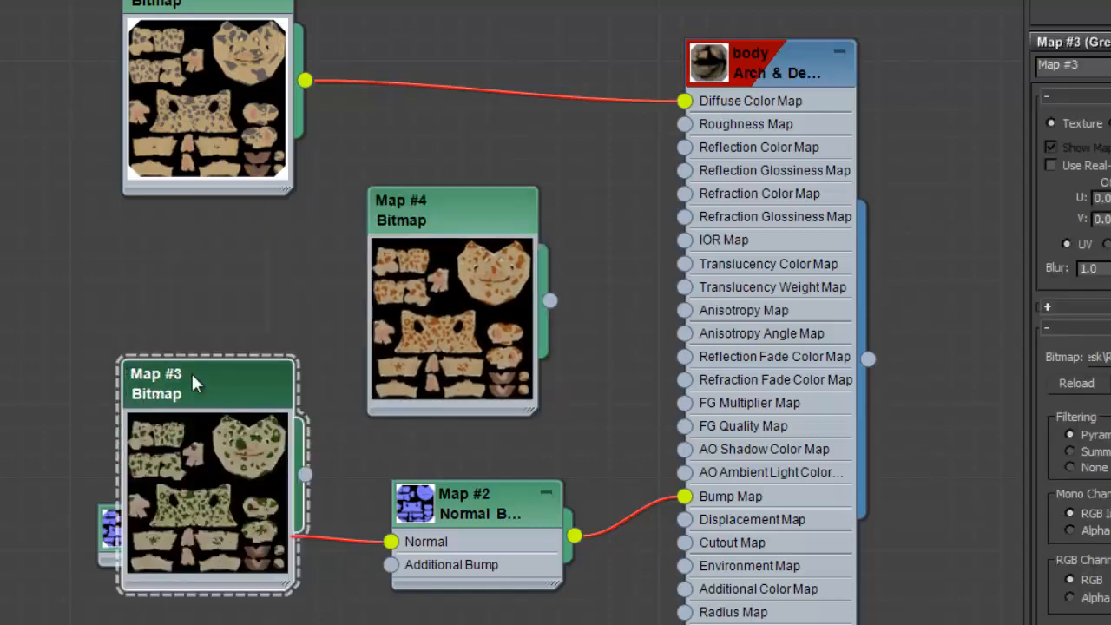
drag(191, 372, 135, 247)
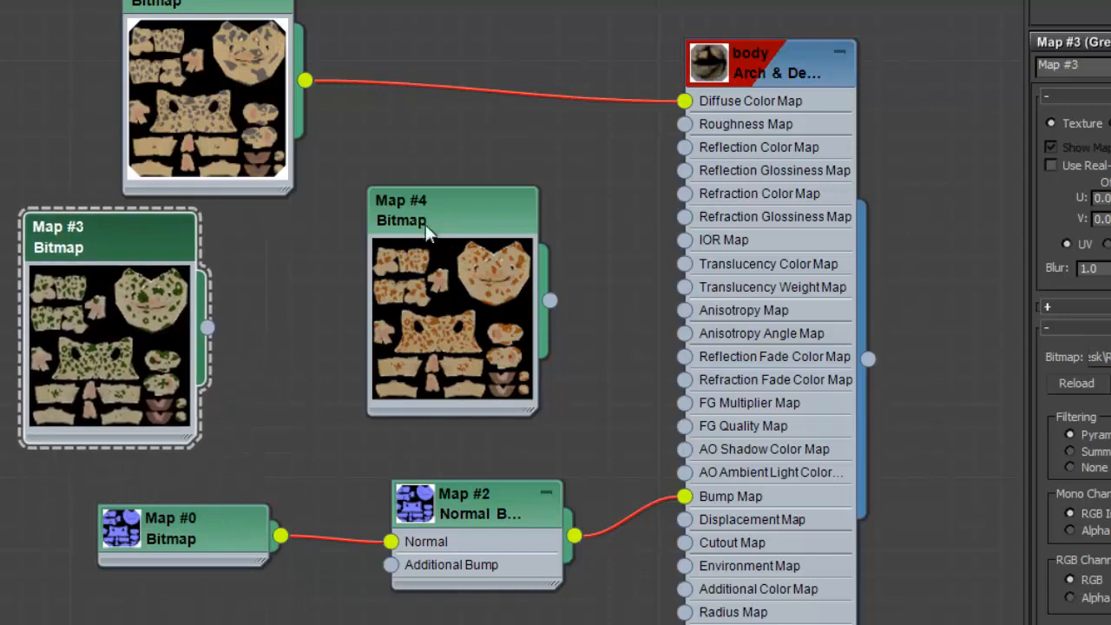
Place Map #4 beside Map #3, disconnect file3 from the body material's Diffuse Color Map, and feed that slot with a new Composite map
drag(406, 226, 276, 248)
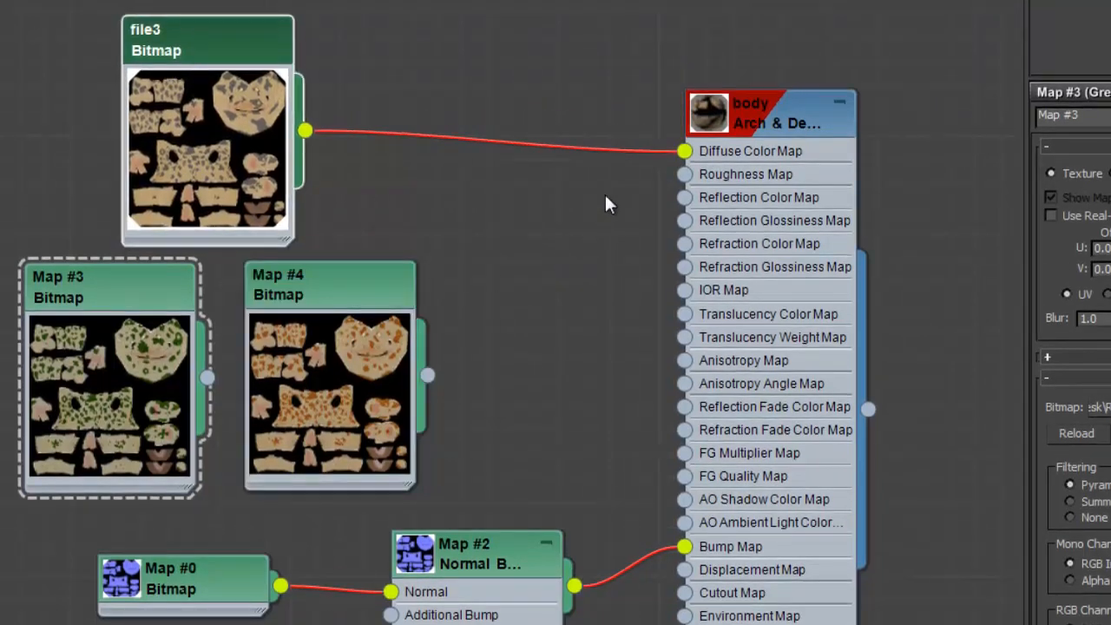
drag(685, 152, 635, 218)
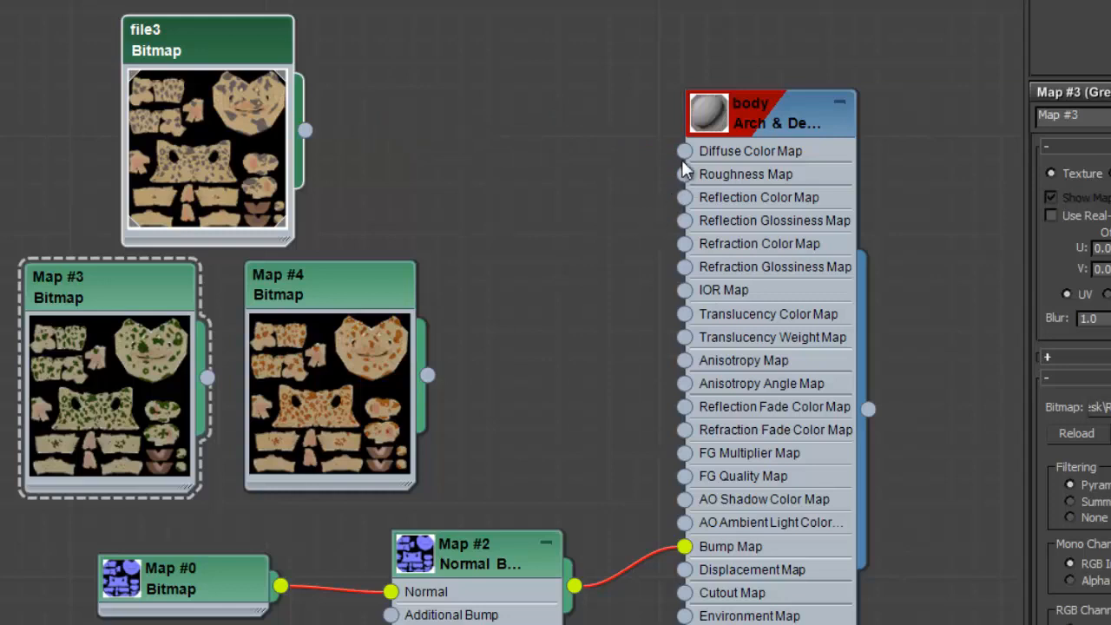
drag(685, 152, 596, 178)
mouse_move(644, 206)
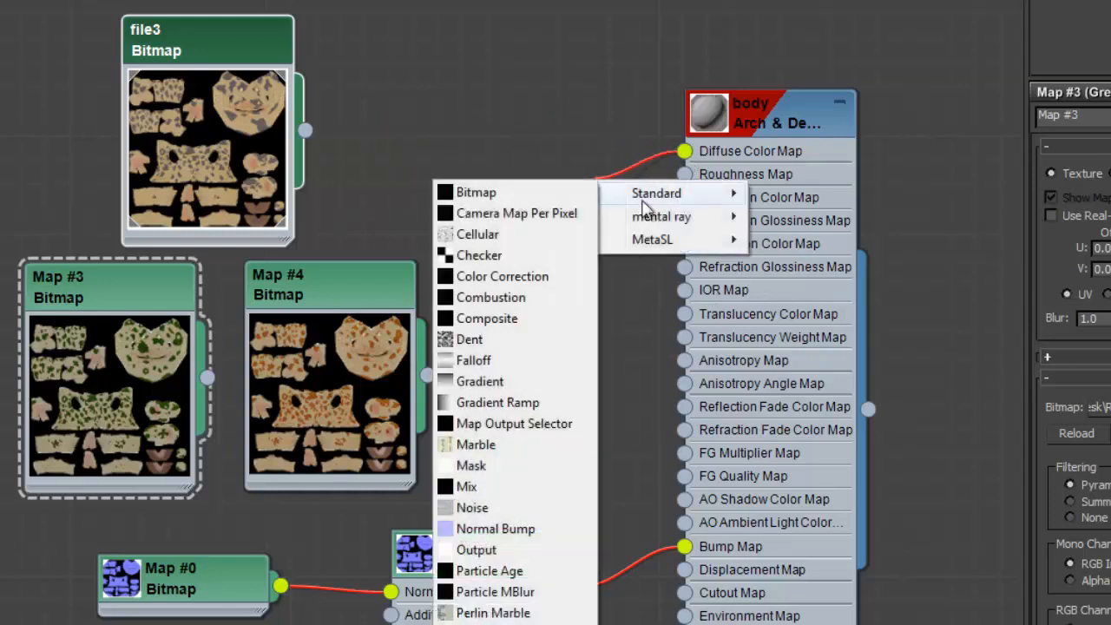
click(511, 319)
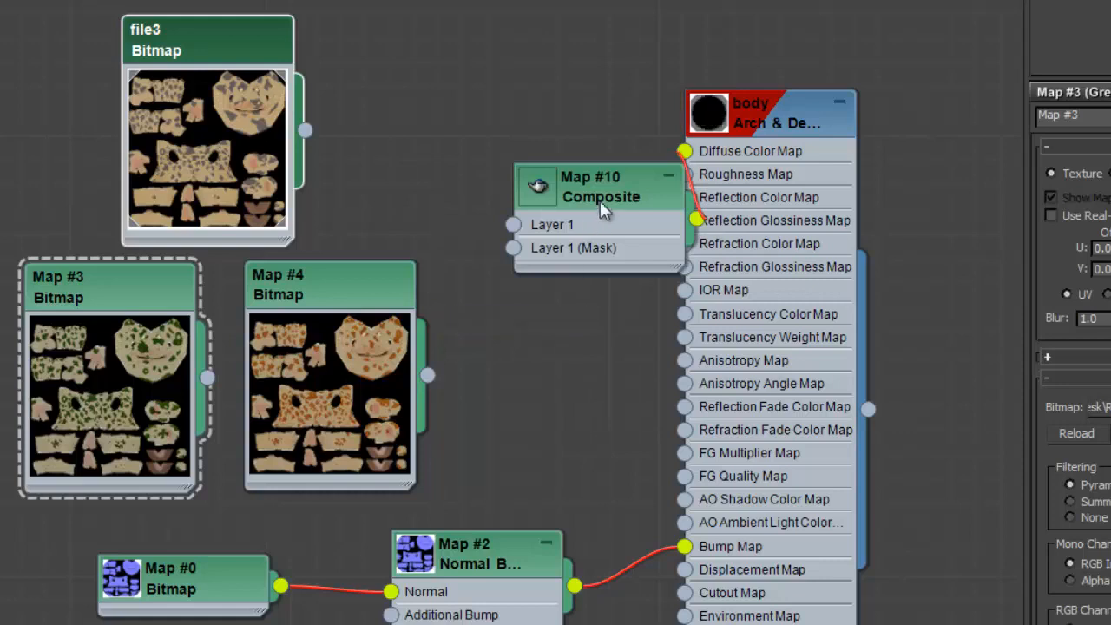
Spread the Composite, body, Normal Bump and file3 nodes apart and wire file3 into Layer 1 of the Composite map
drag(600, 201, 527, 79)
drag(703, 106, 826, 106)
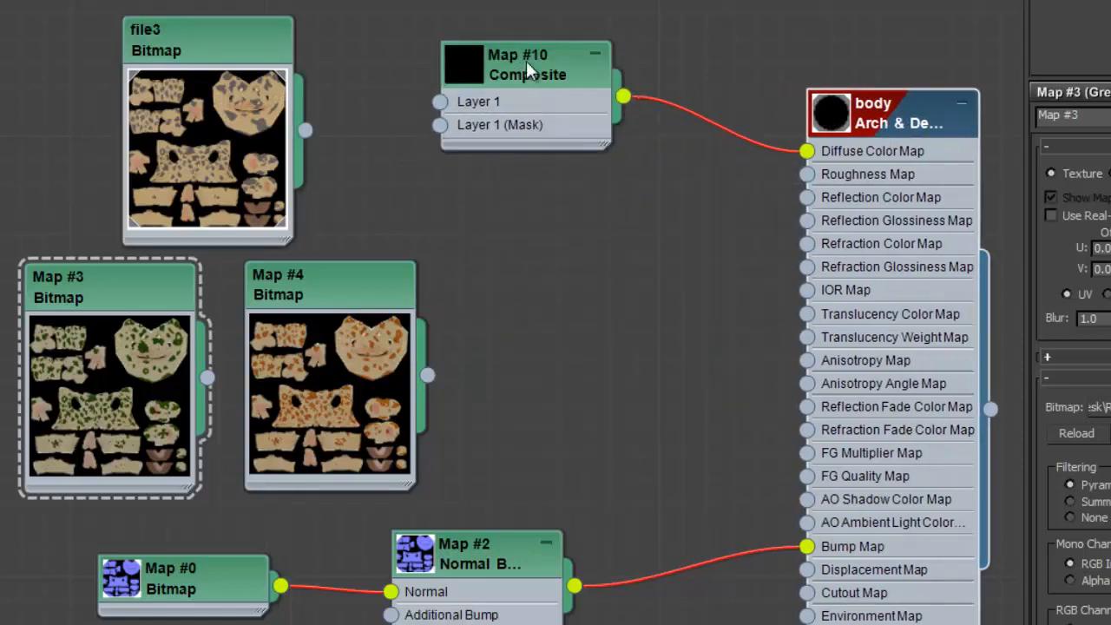
drag(527, 70, 600, 69)
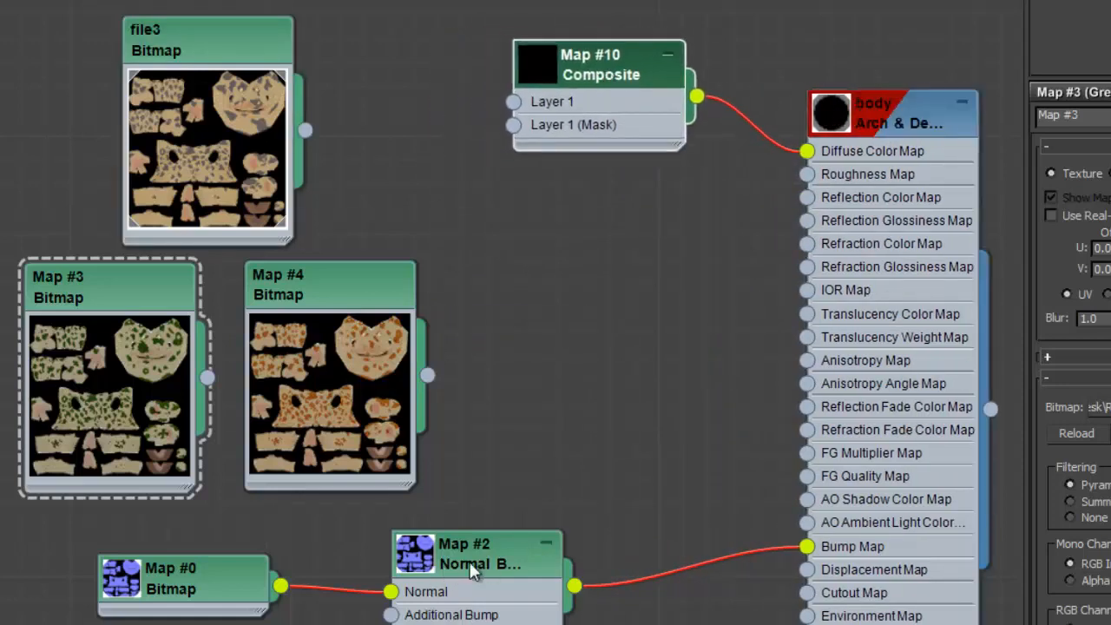
drag(473, 569, 476, 593)
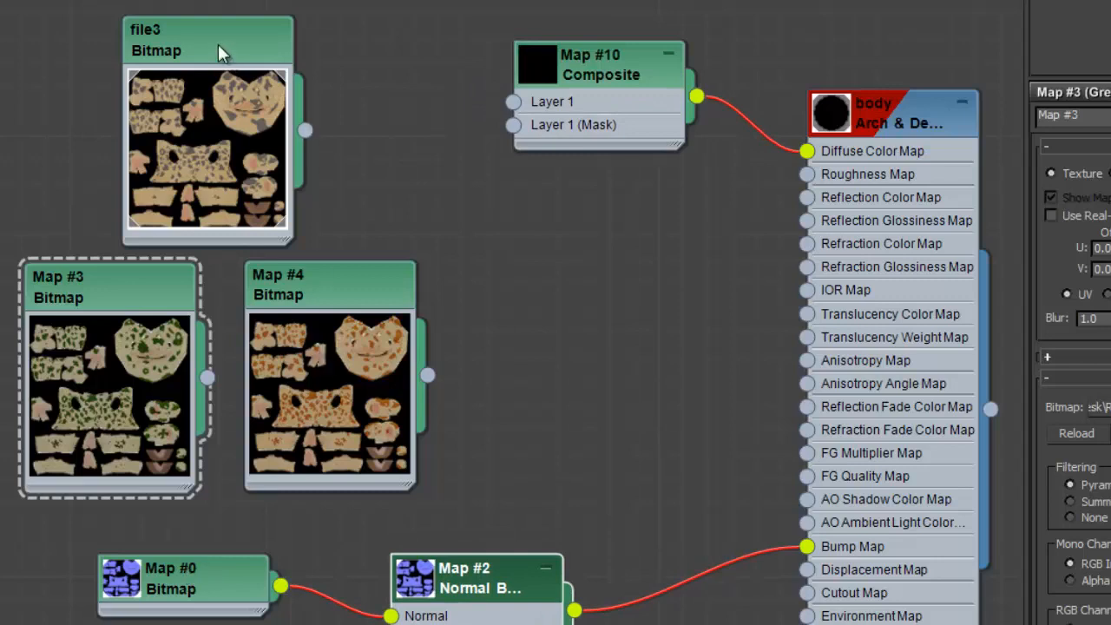
drag(218, 52, 193, 28)
drag(282, 105, 516, 102)
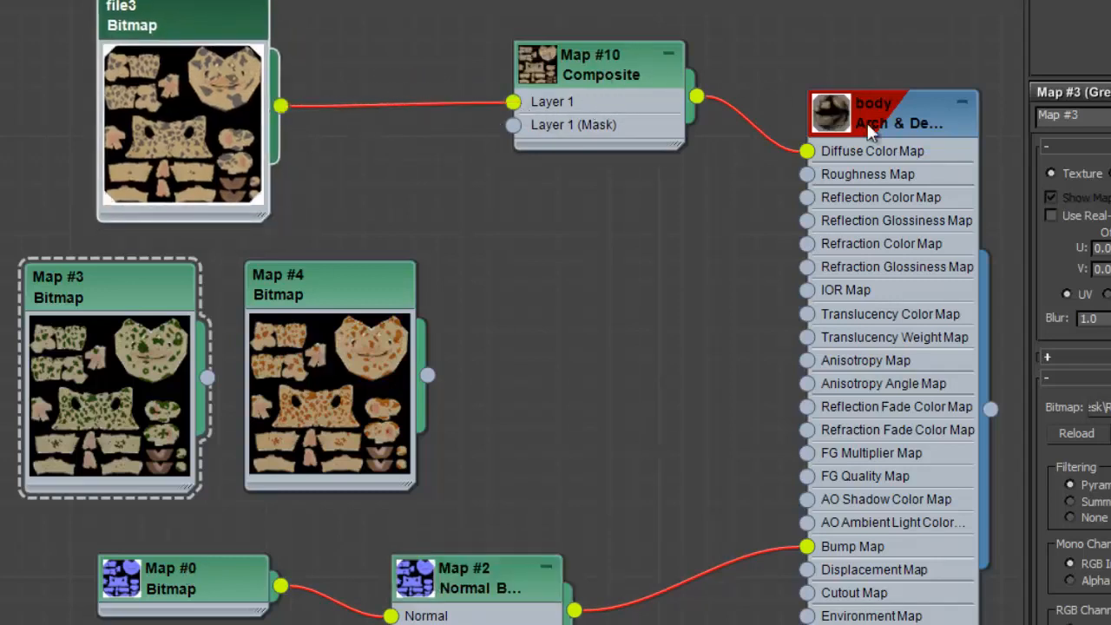
Add two layers to the Composite map, then wire Map #3 into Layer 2 and Map #4 into Layer 3
right_click(611, 70)
double_click(601, 61)
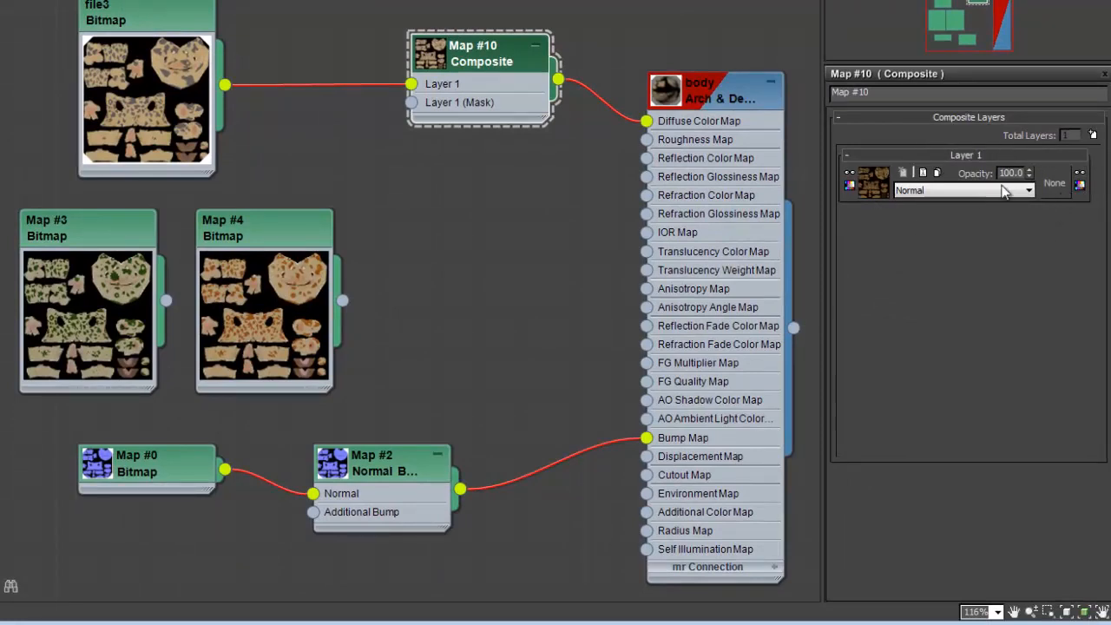
click(1093, 135)
click(1093, 135)
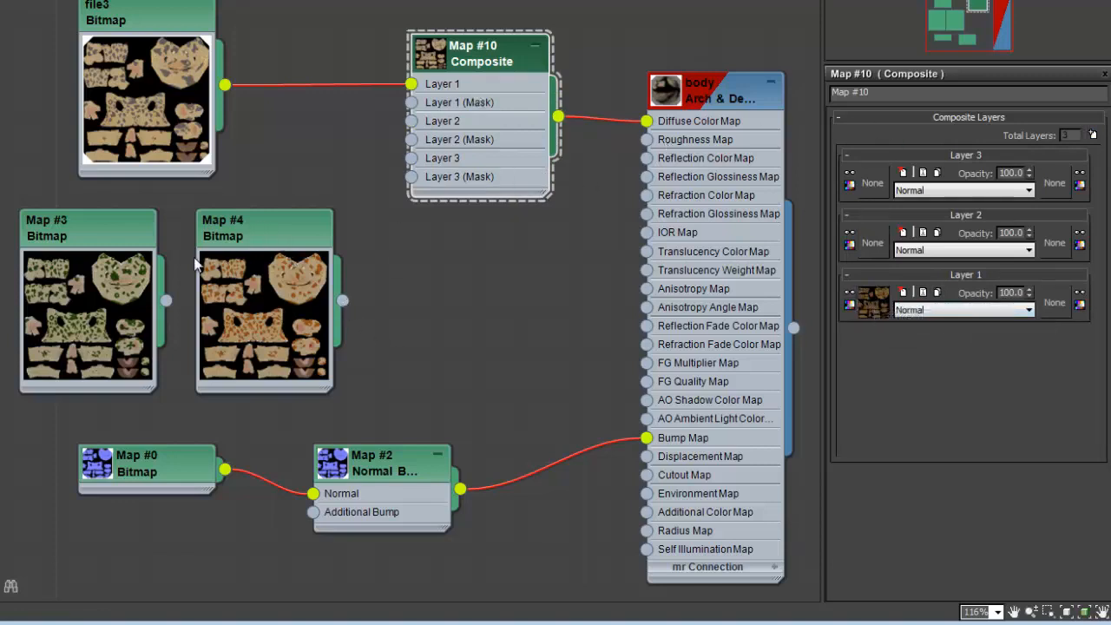
drag(167, 302, 411, 120)
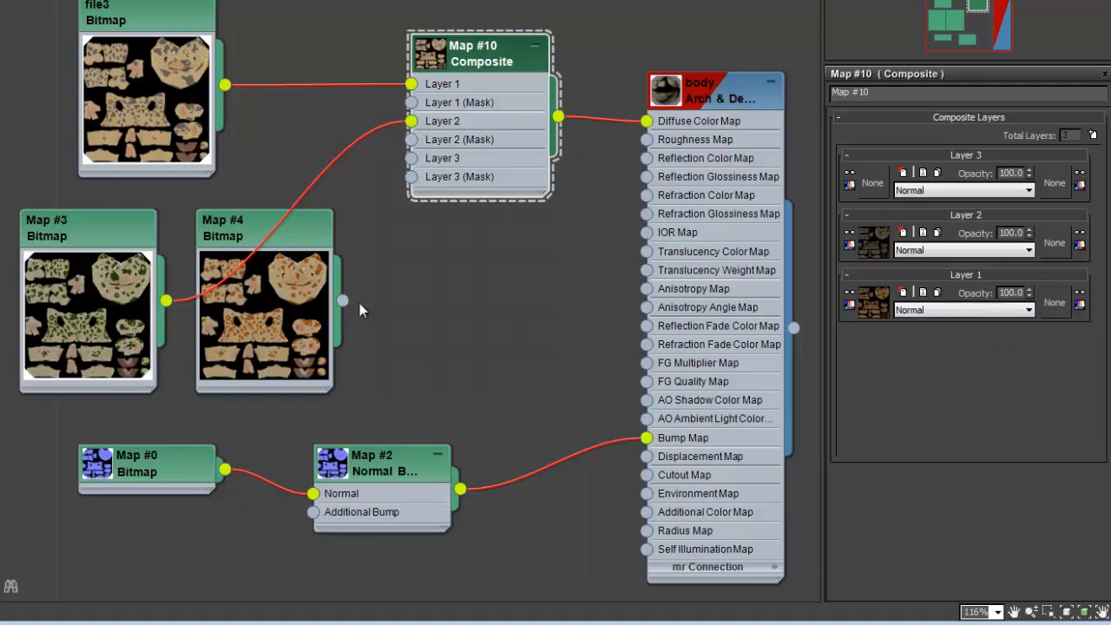
drag(343, 301, 411, 158)
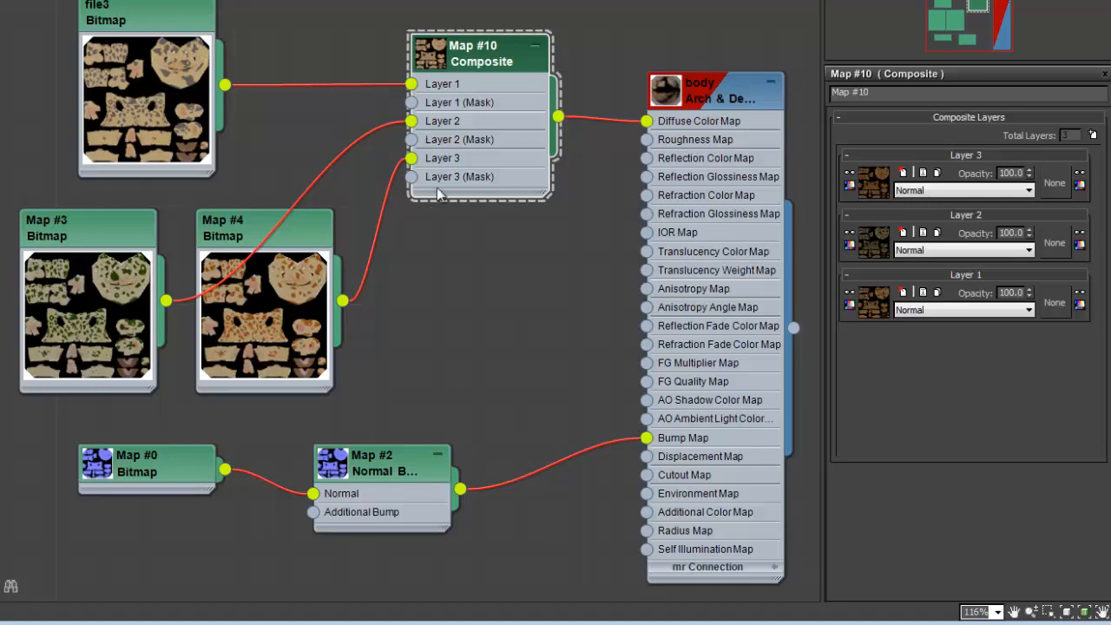
Hide the unused node slots of the Composite map and move its node closer to the bitmaps
click(298, 231)
drag(297, 224, 300, 228)
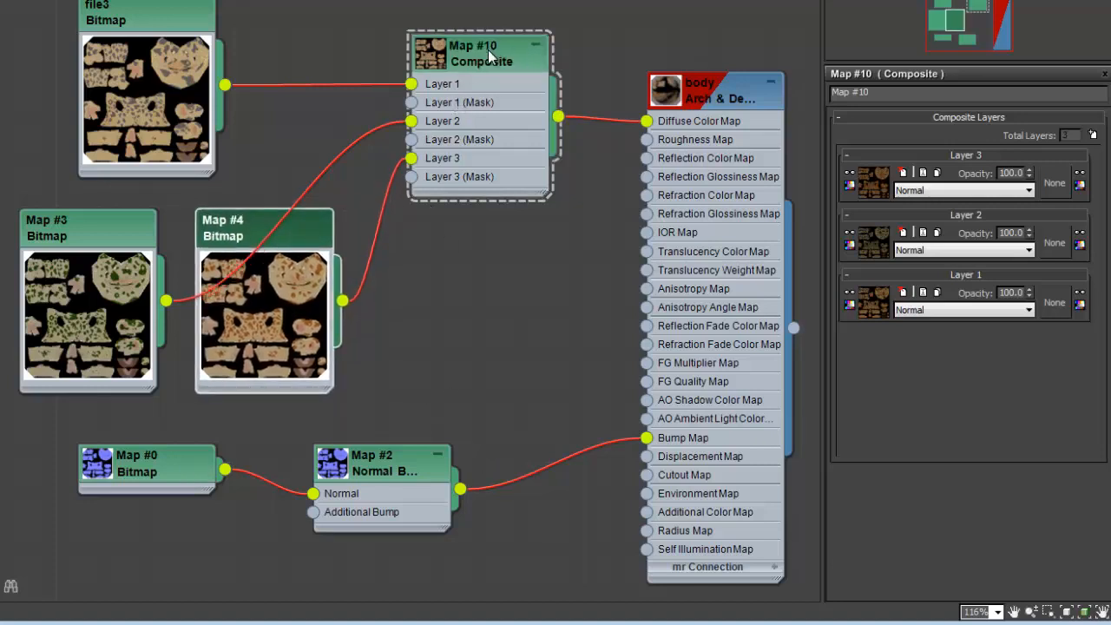
click(489, 56)
right_click(480, 55)
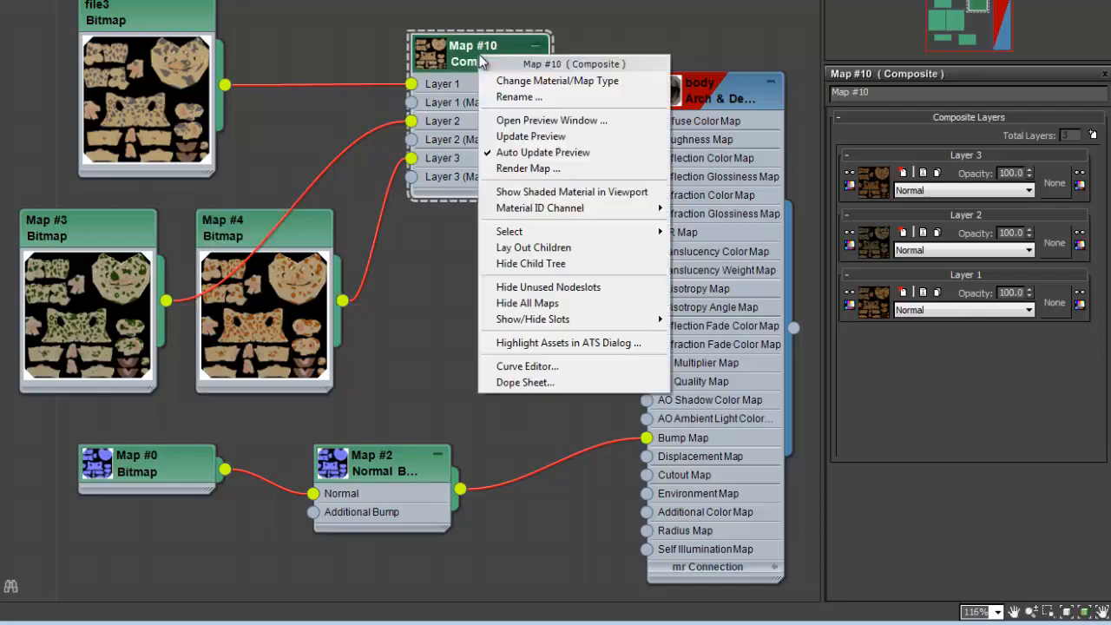
click(573, 291)
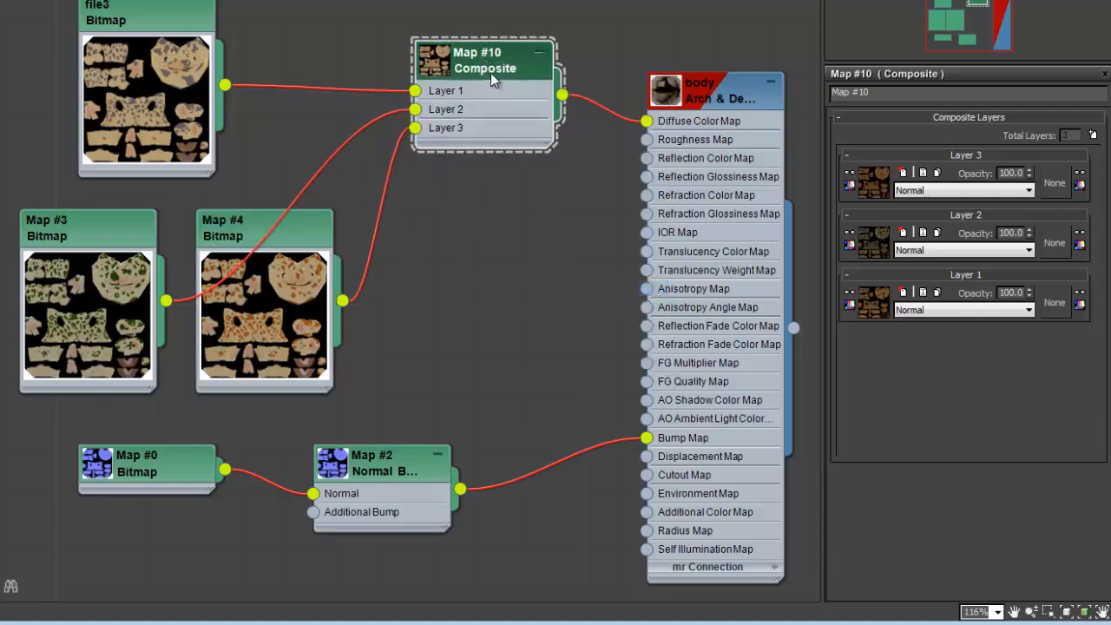
drag(491, 73, 448, 47)
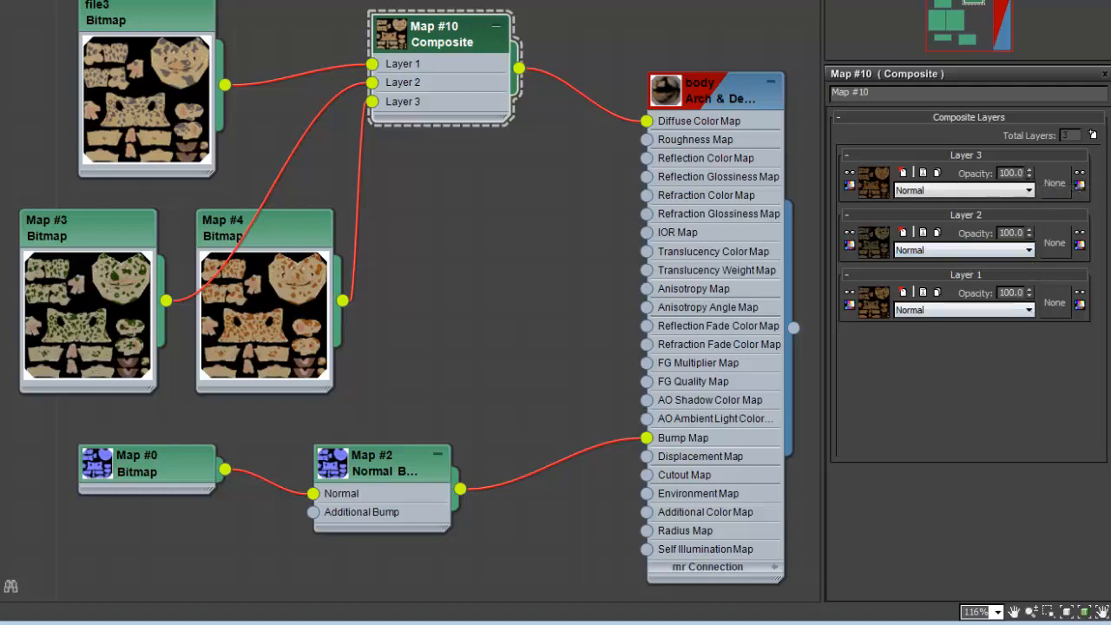
Set the opacity of Layer 3 and Layer 2 to 0 with the character in view to test the texture switching
drag(1109, 16, 243, 0)
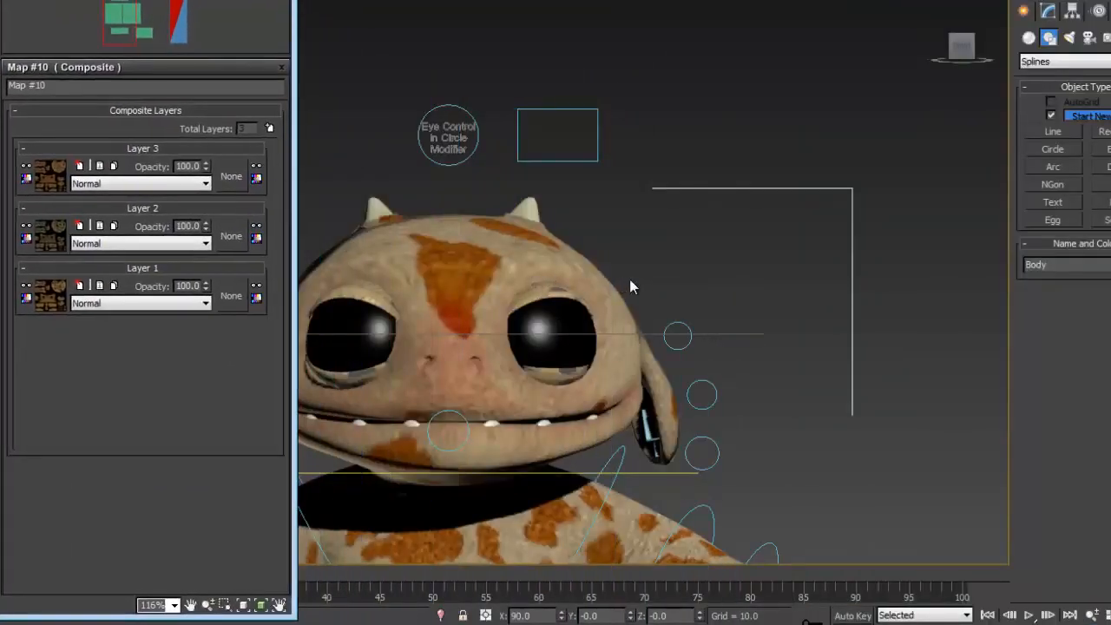
middle_drag(630, 278, 818, 144)
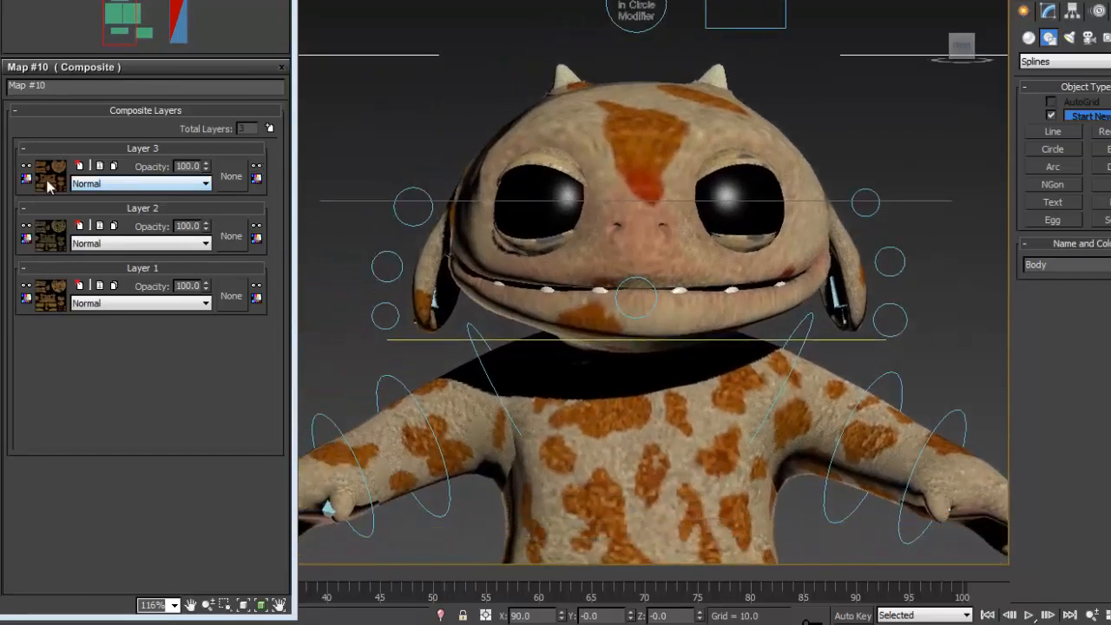
right_click(208, 169)
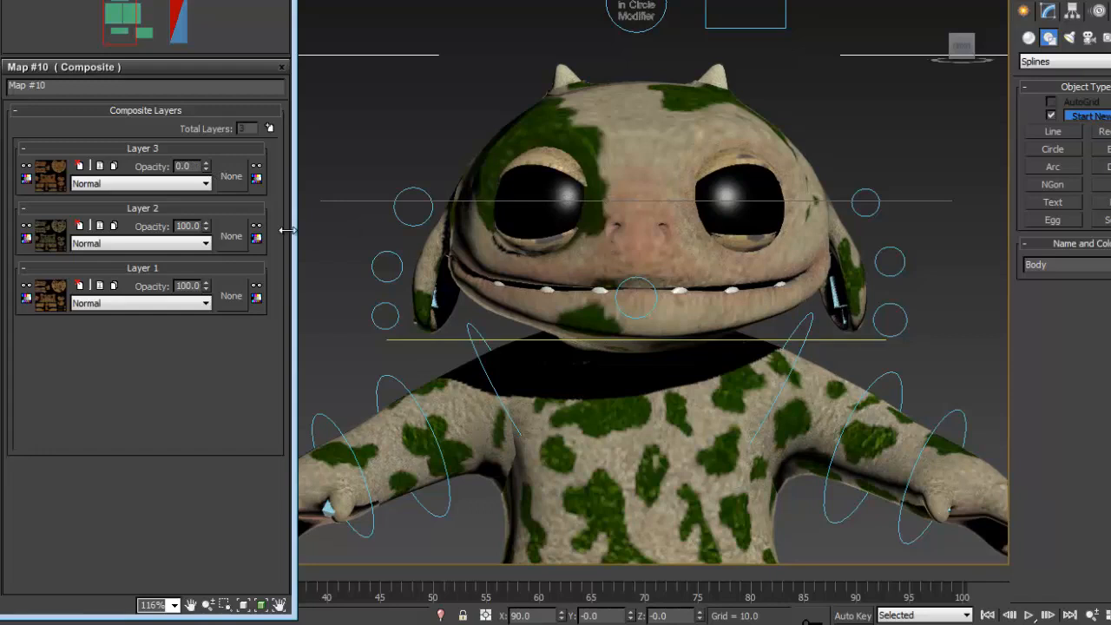
right_click(206, 227)
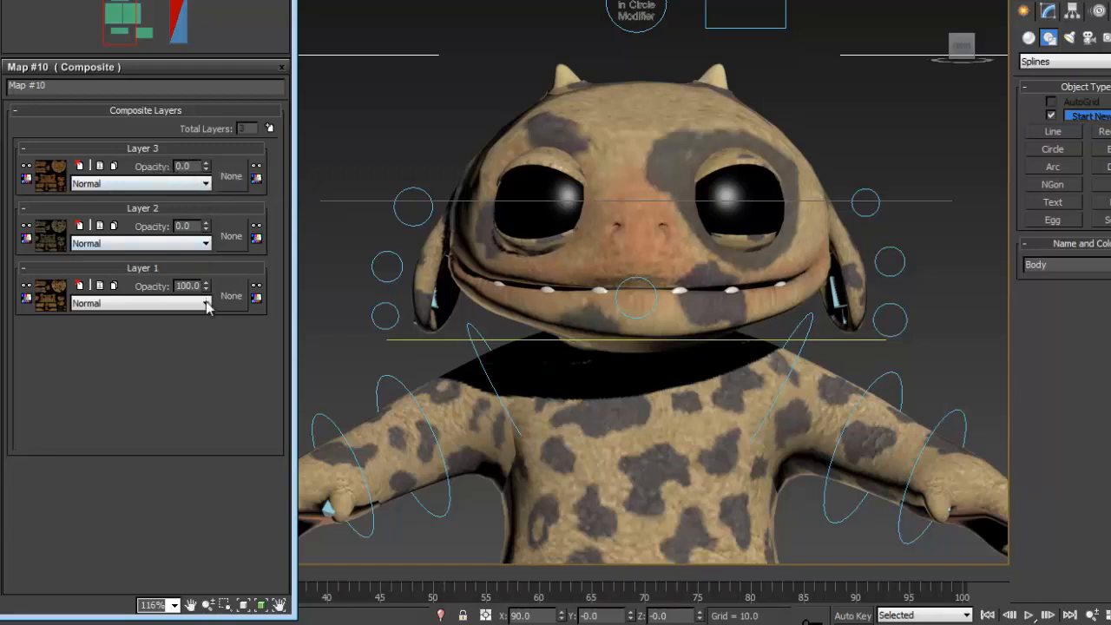
Restore the opacity of Layer 2 and Layer 3 in the Composite map to 100
drag(196, 227, 126, 233)
text(100)
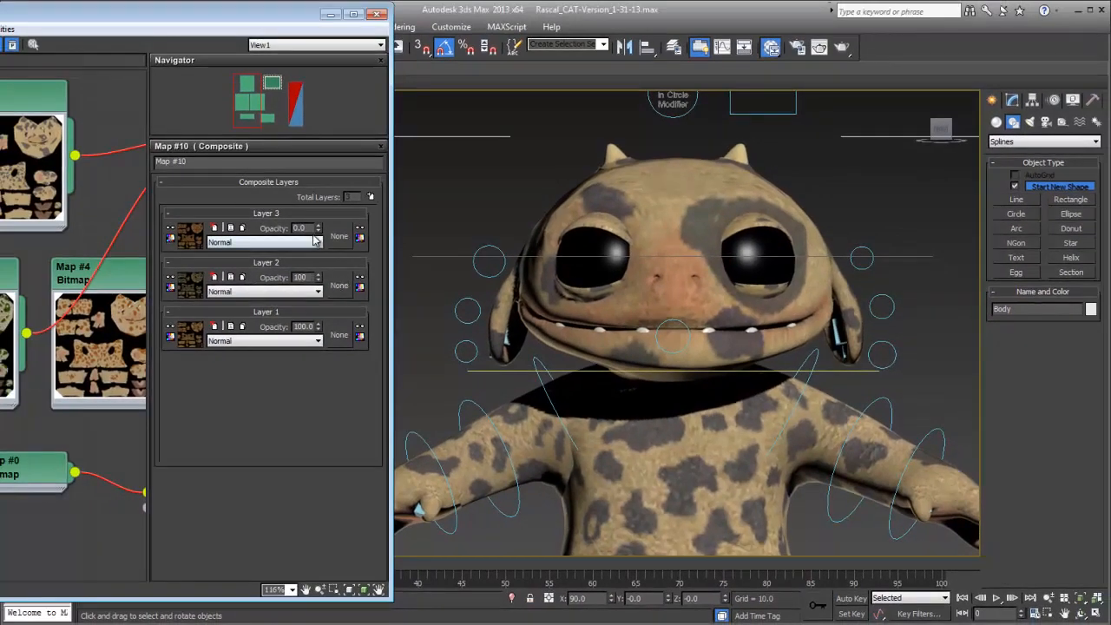
click(309, 228)
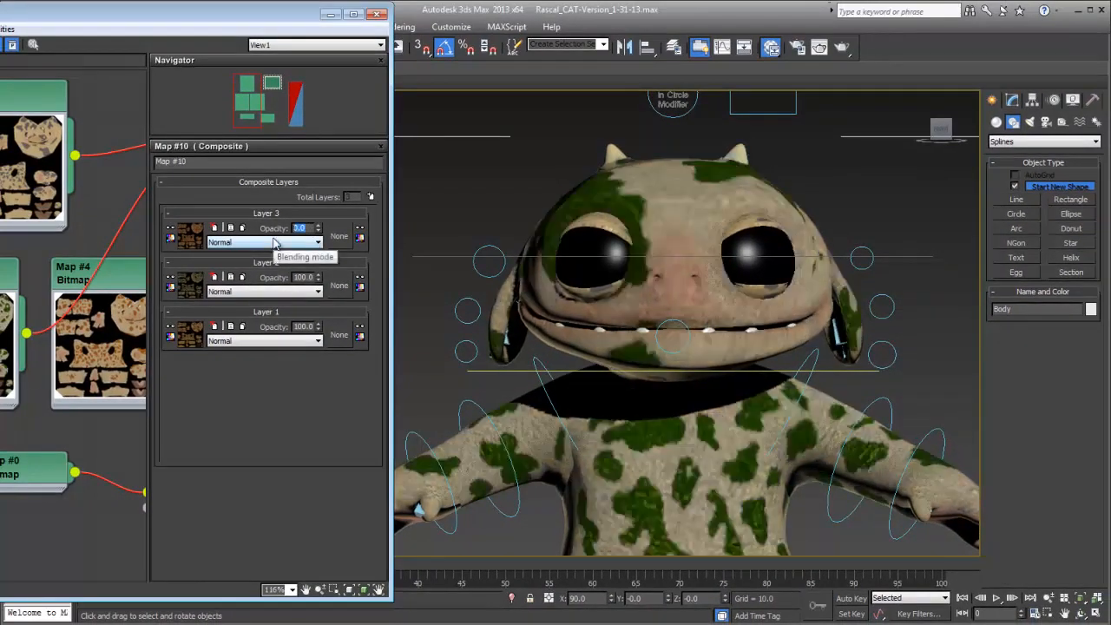
text(100)
key(Return)
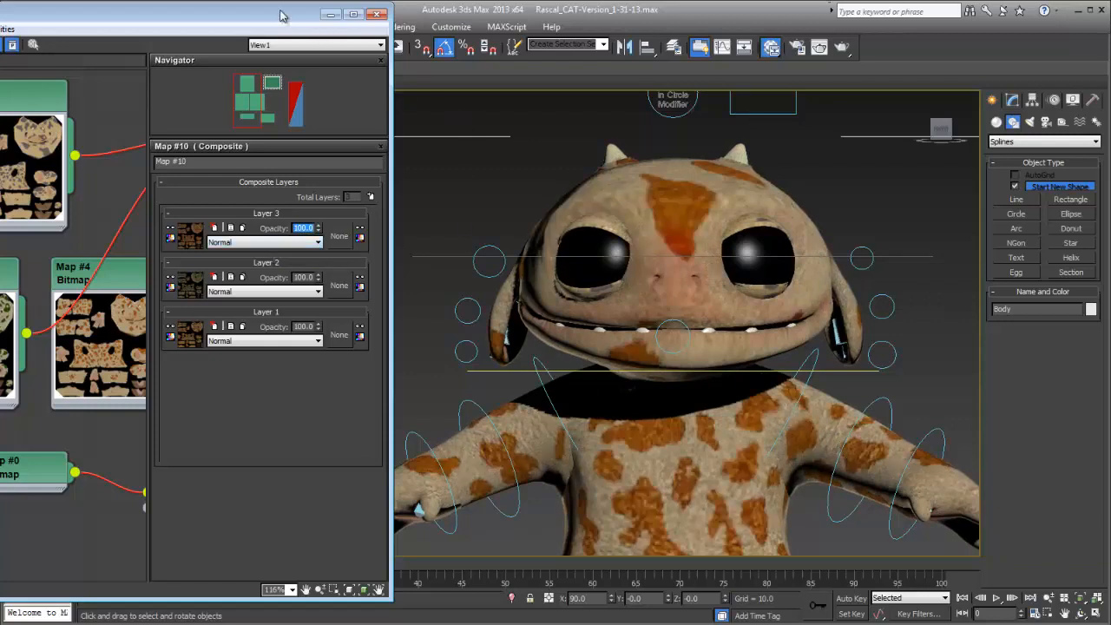
Minimize the material editor and add an Attribute Holder modifier to the rectangle beside the eye control
click(330, 14)
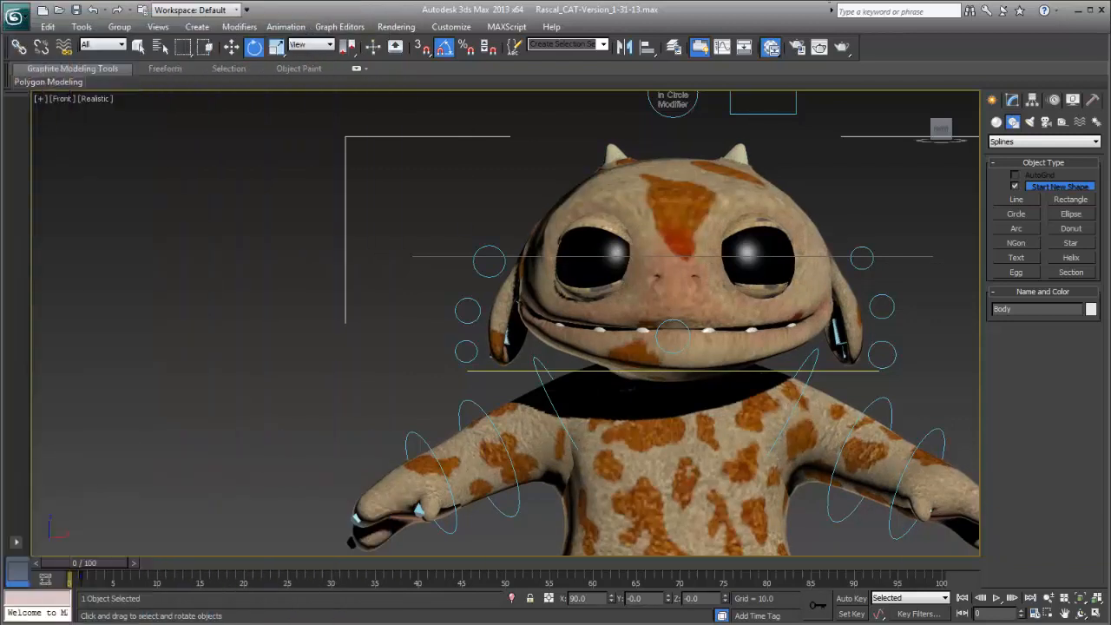
middle_drag(560, 245, 385, 266)
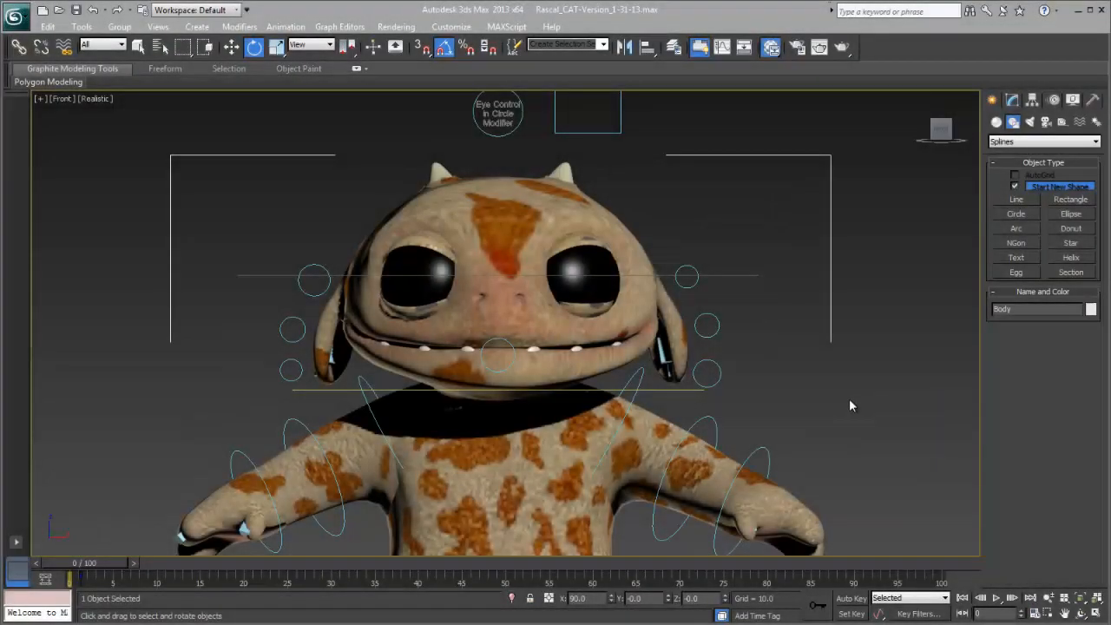
middle_drag(850, 399, 847, 453)
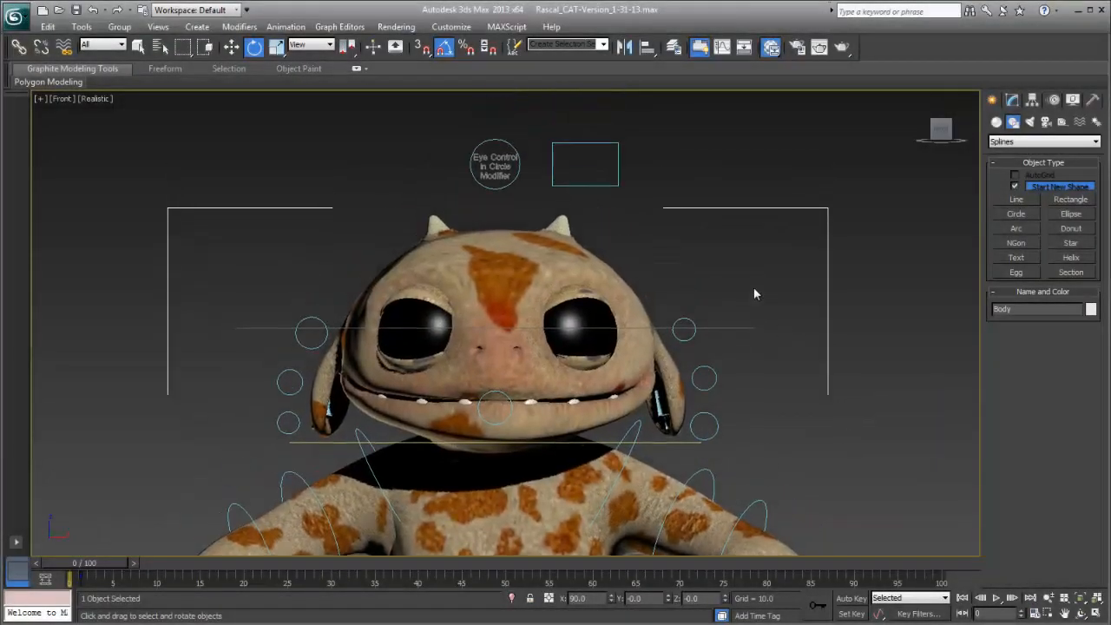
click(618, 172)
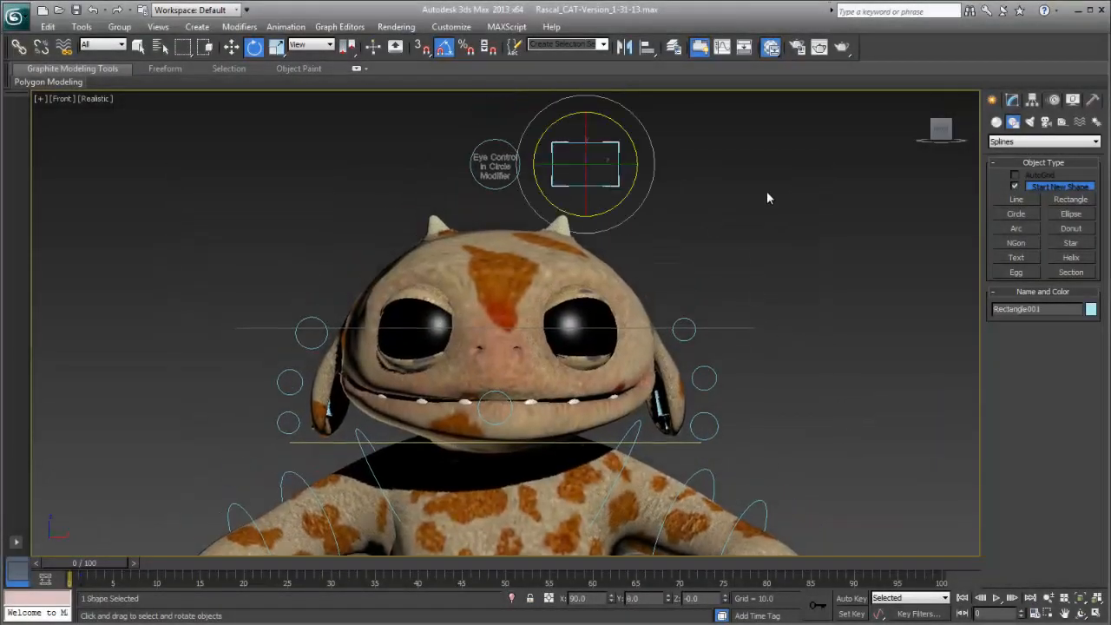
click(1012, 100)
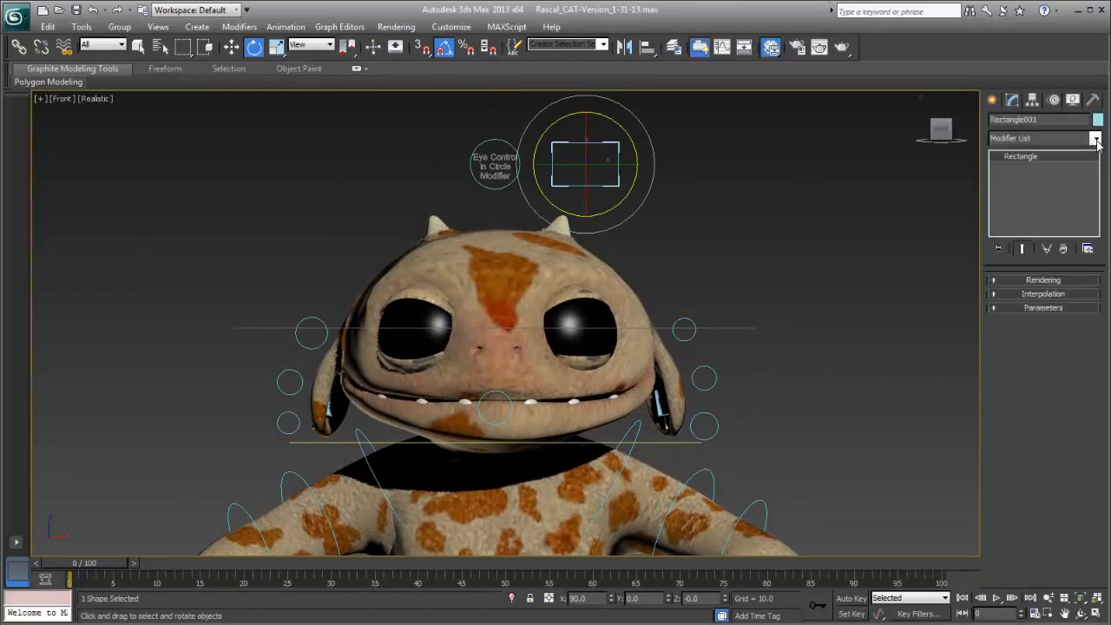
click(1095, 139)
scroll(1060, 337, down, 1)
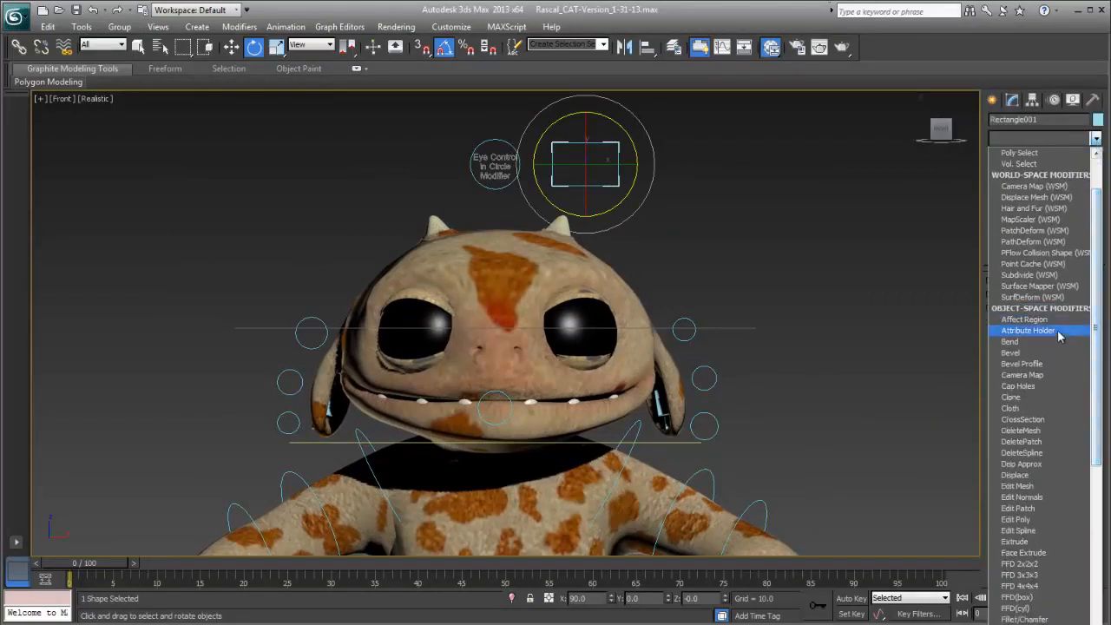
click(1029, 331)
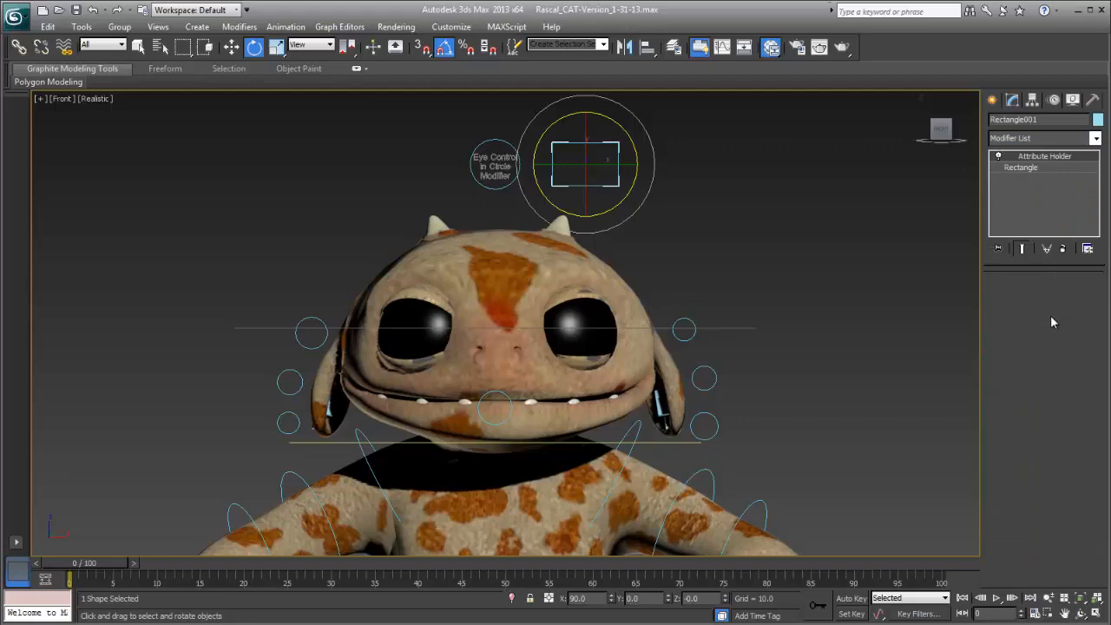
Bring up the Parameter Editor for the rectangle's Attribute Holder track from the Curve Editor
right_click(605, 188)
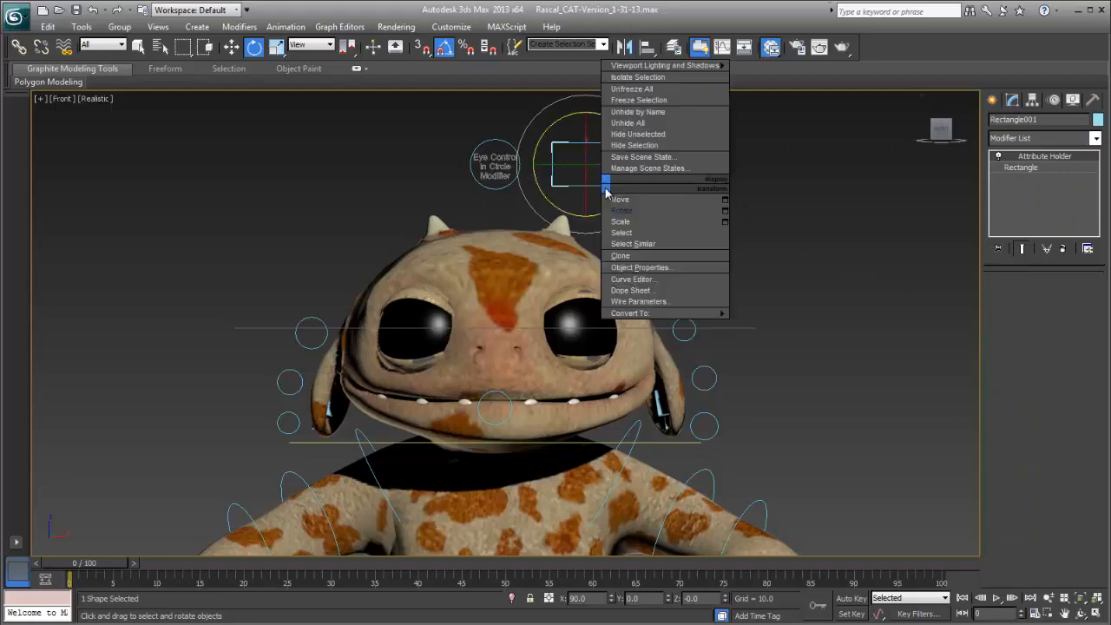
click(646, 280)
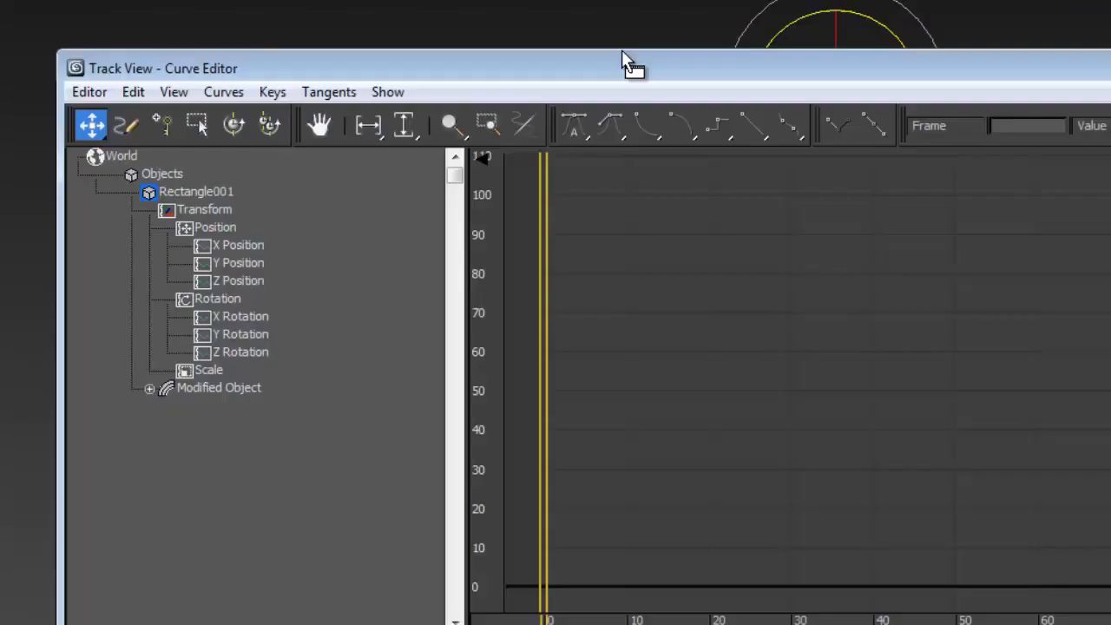
click(149, 388)
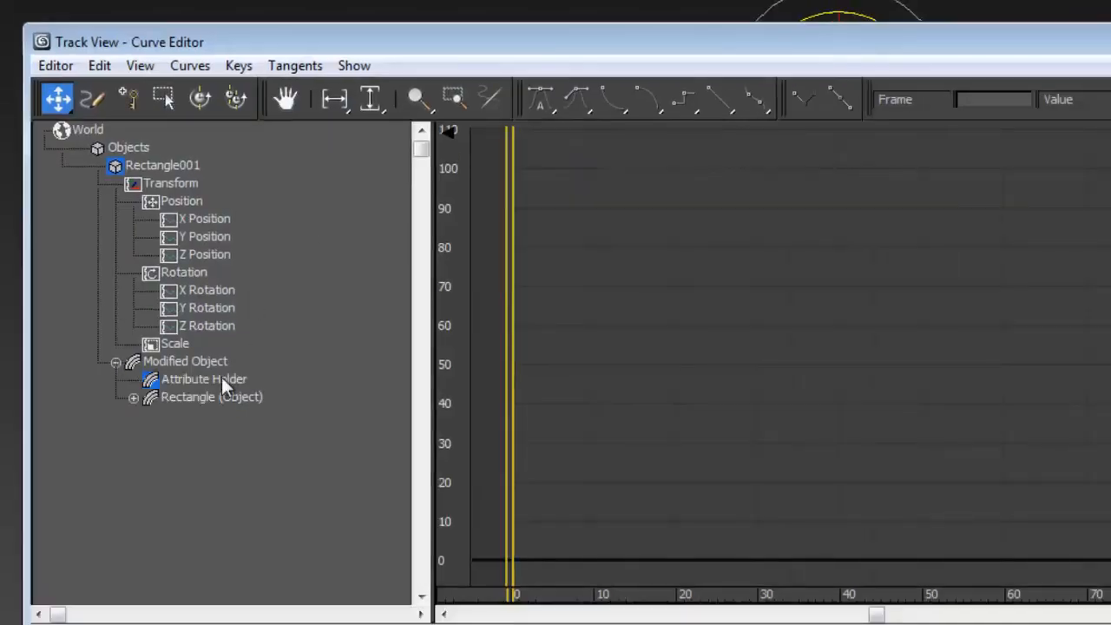
right_click(208, 396)
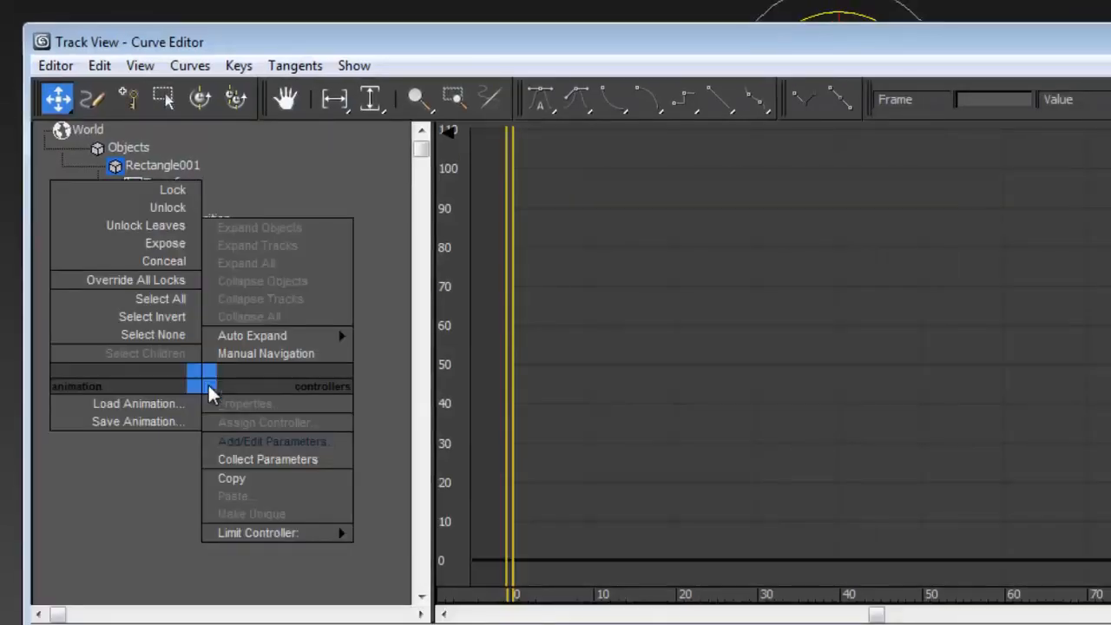
click(307, 441)
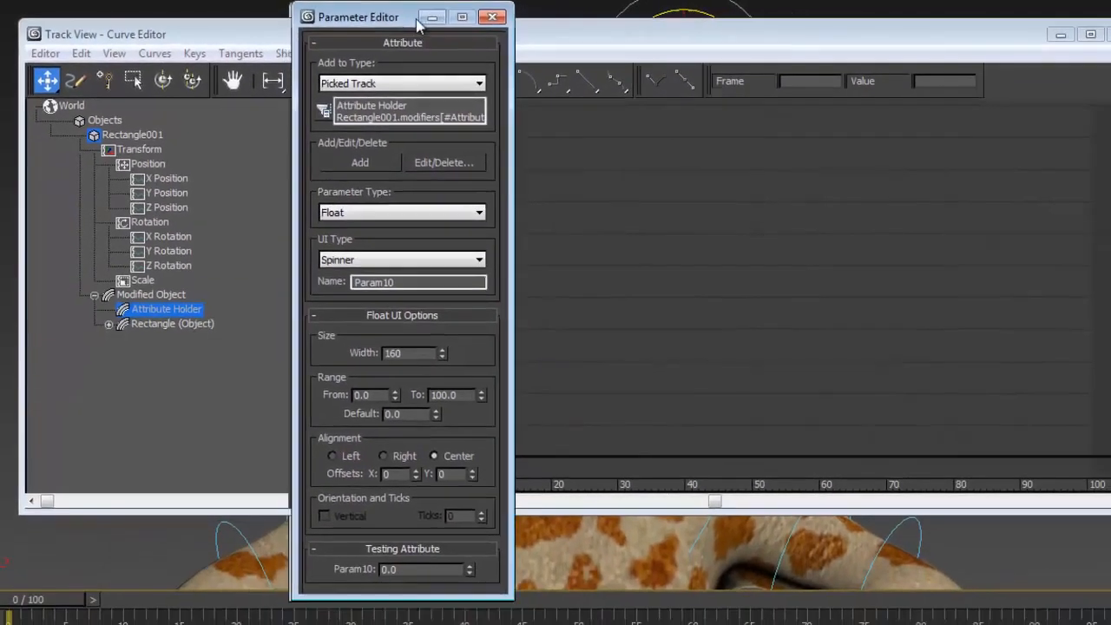
Configure the new attribute as a Float with a Slider UI, added to the selected object's current modifier
drag(459, 26, 516, 24)
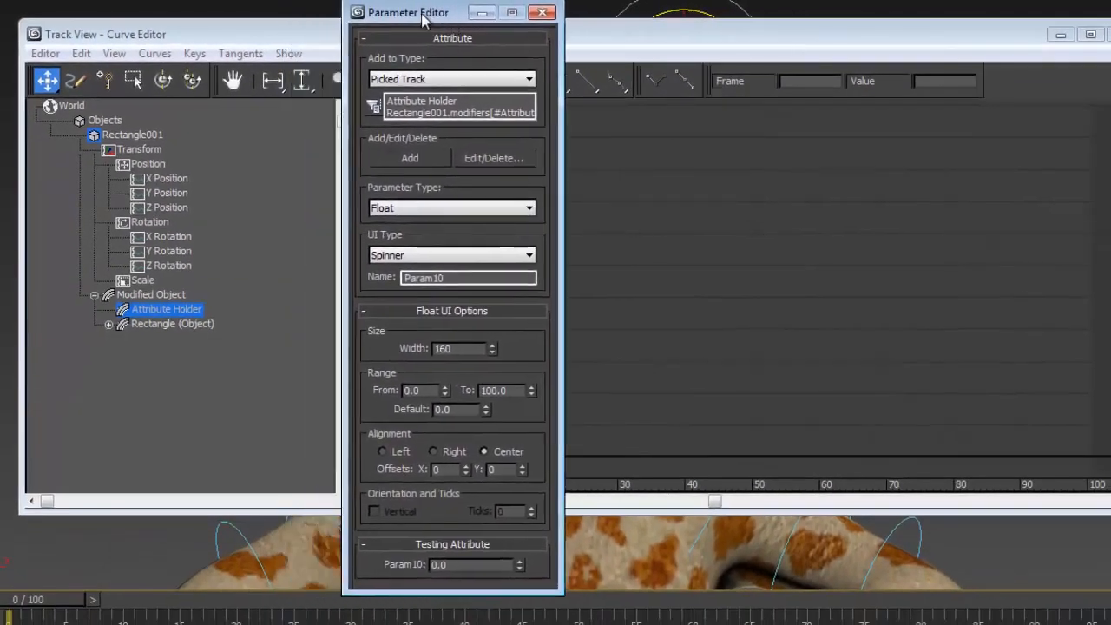
drag(447, 24, 482, 28)
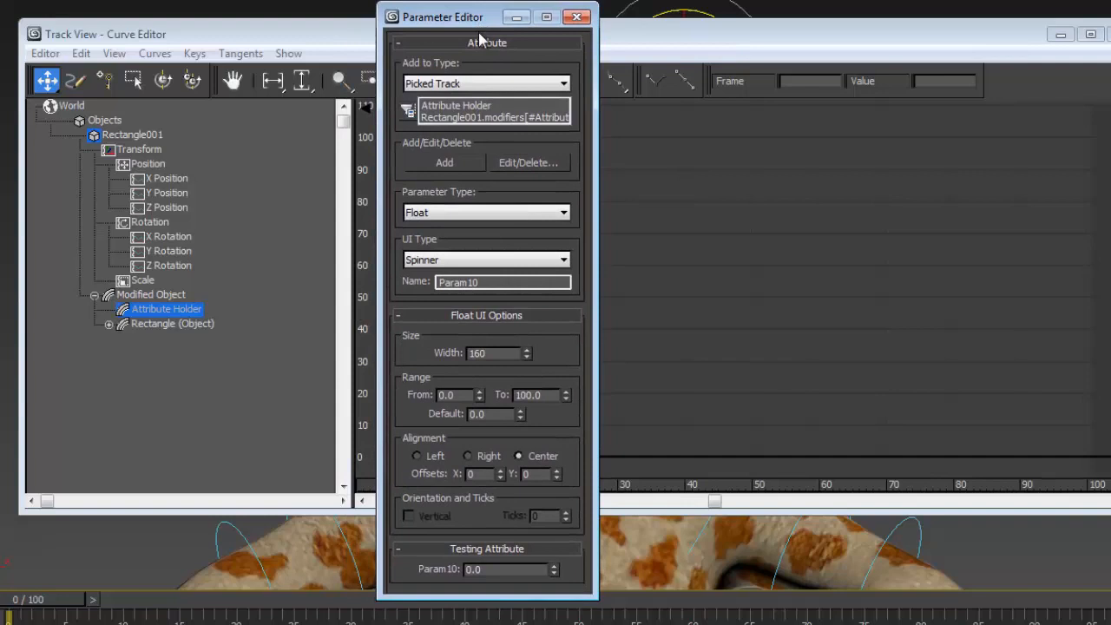
click(508, 84)
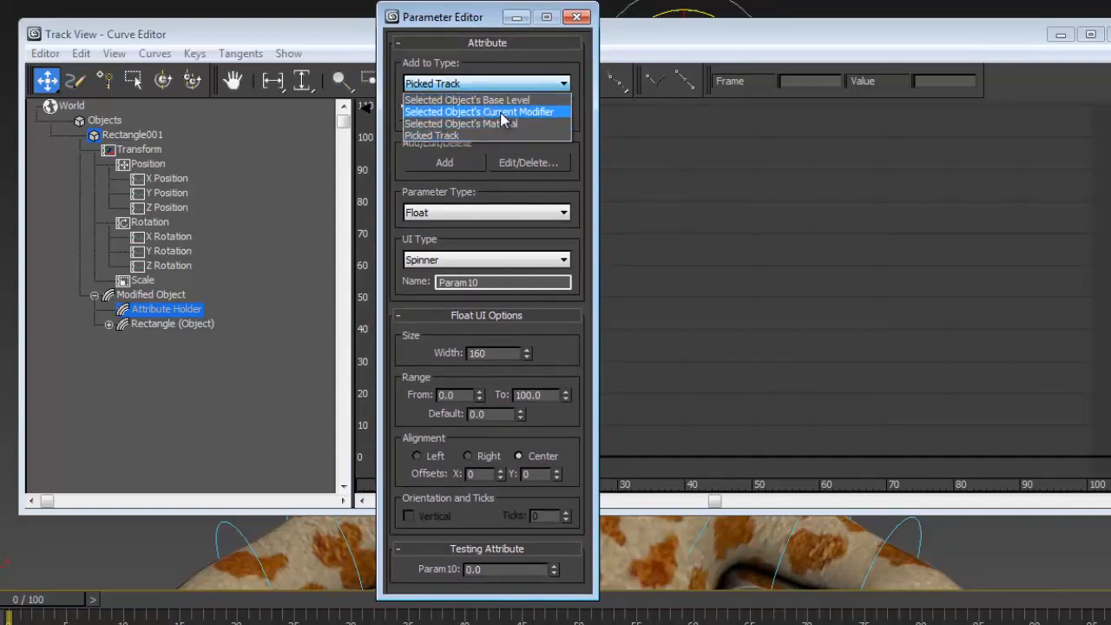
click(502, 112)
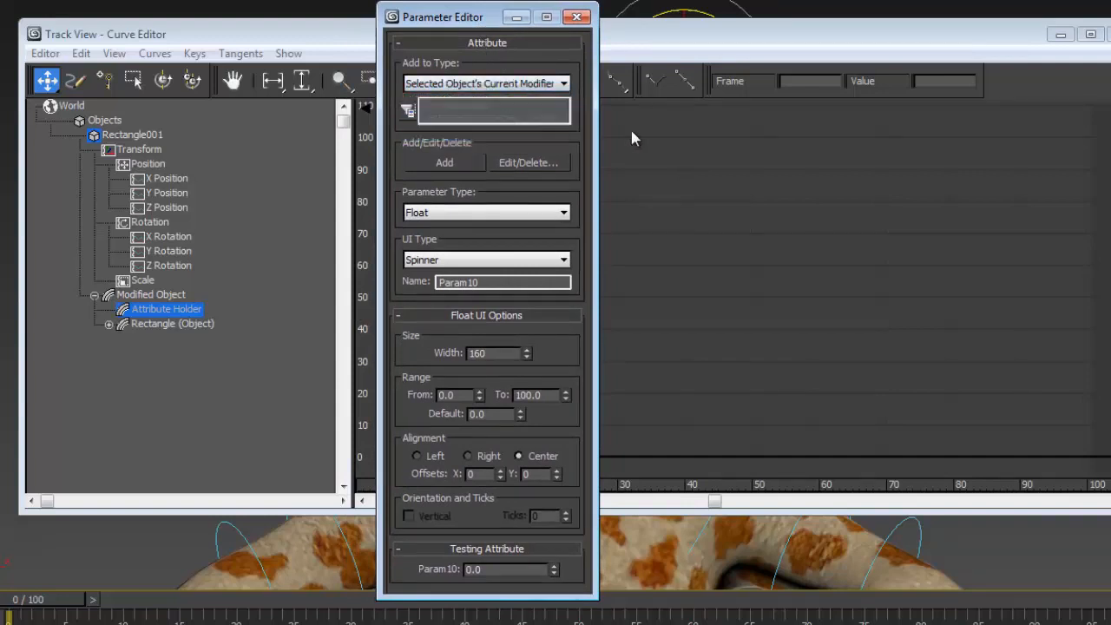
click(499, 212)
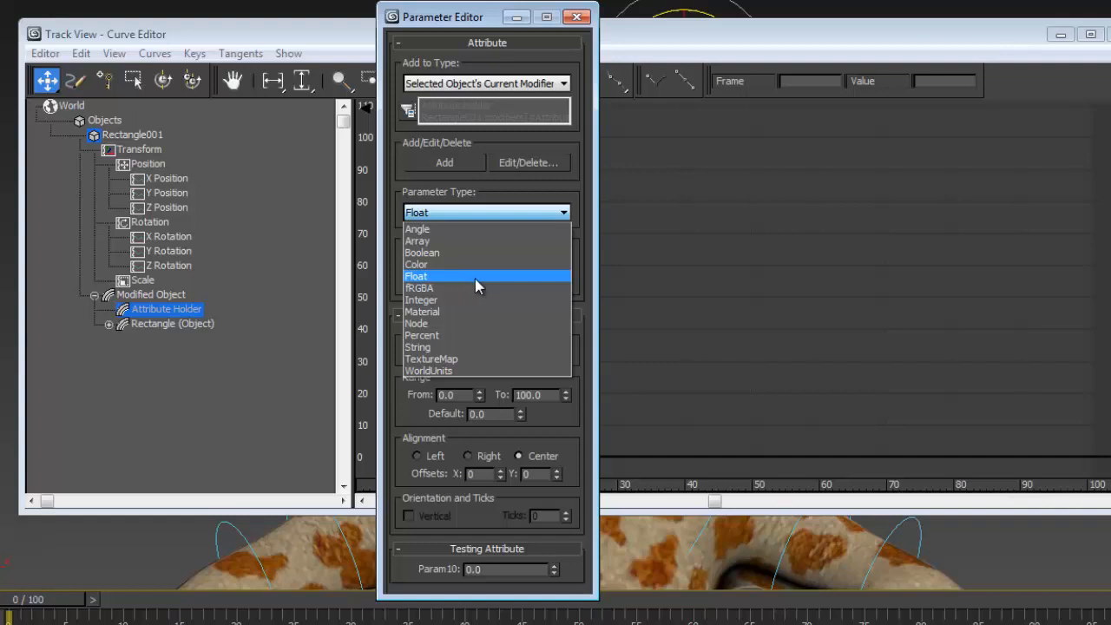
click(421, 277)
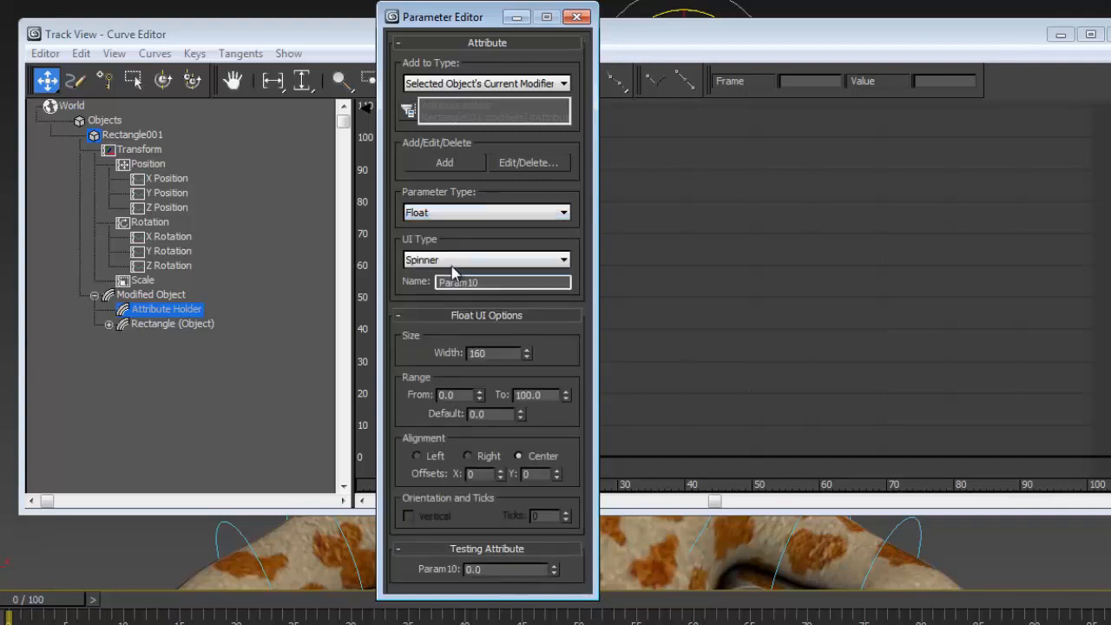
click(452, 261)
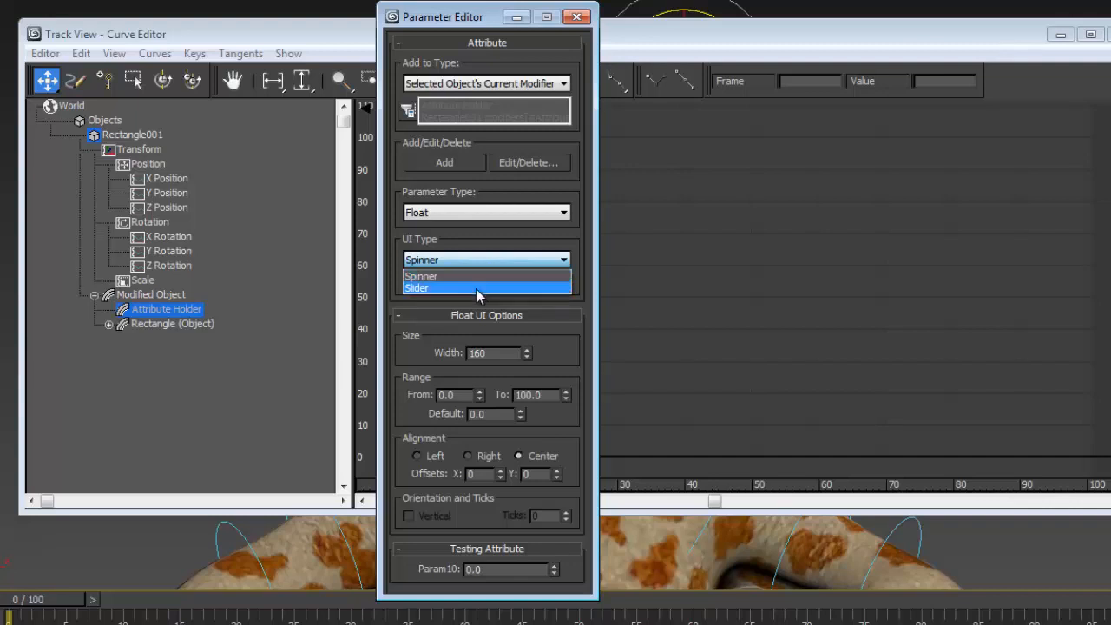
click(475, 289)
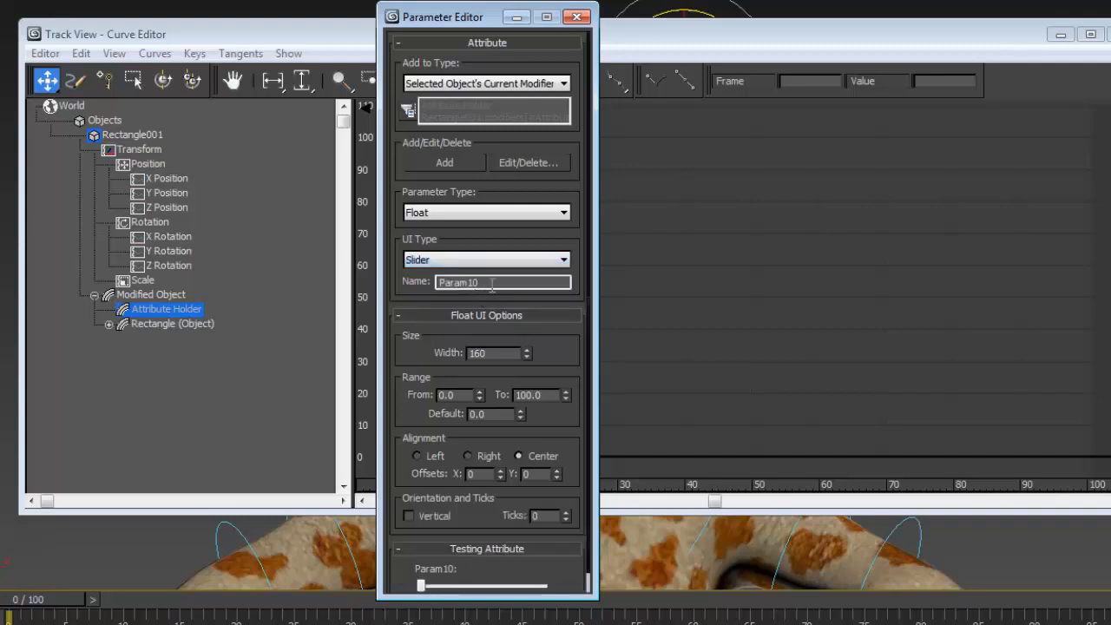
Name the slider attribute "Layer 2 - Green", give it 4 ticks, and add it to the rectangle's Attribute Holder
click(493, 284)
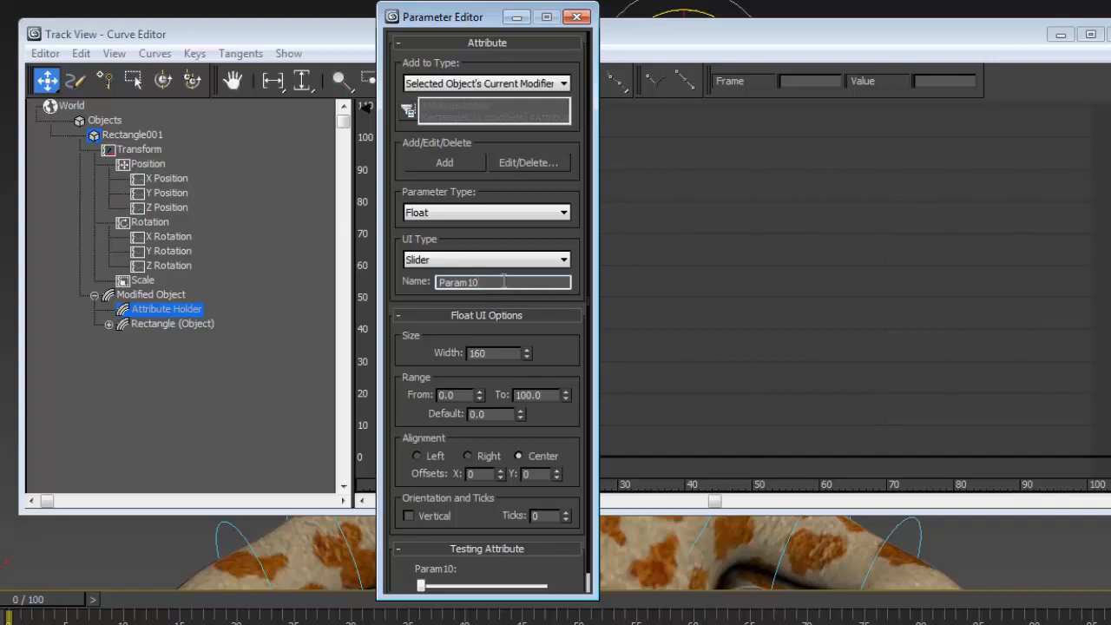
drag(499, 283, 405, 288)
text(L)
text(ayer 2 - Green)
drag(483, 532, 492, 408)
drag(565, 493, 566, 493)
right_click(568, 516)
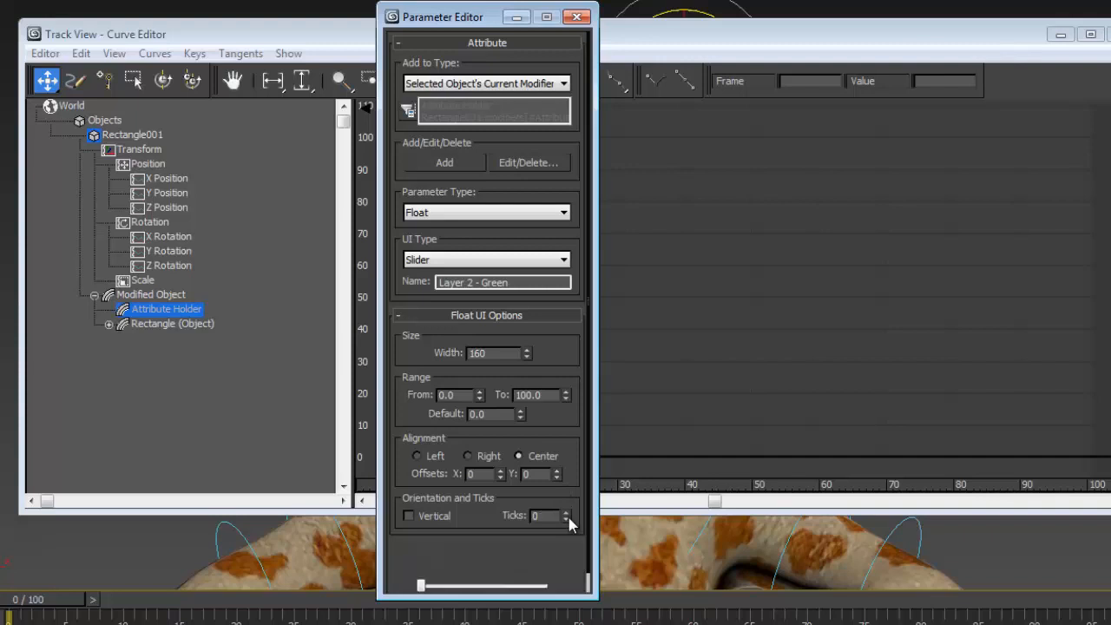
click(568, 515)
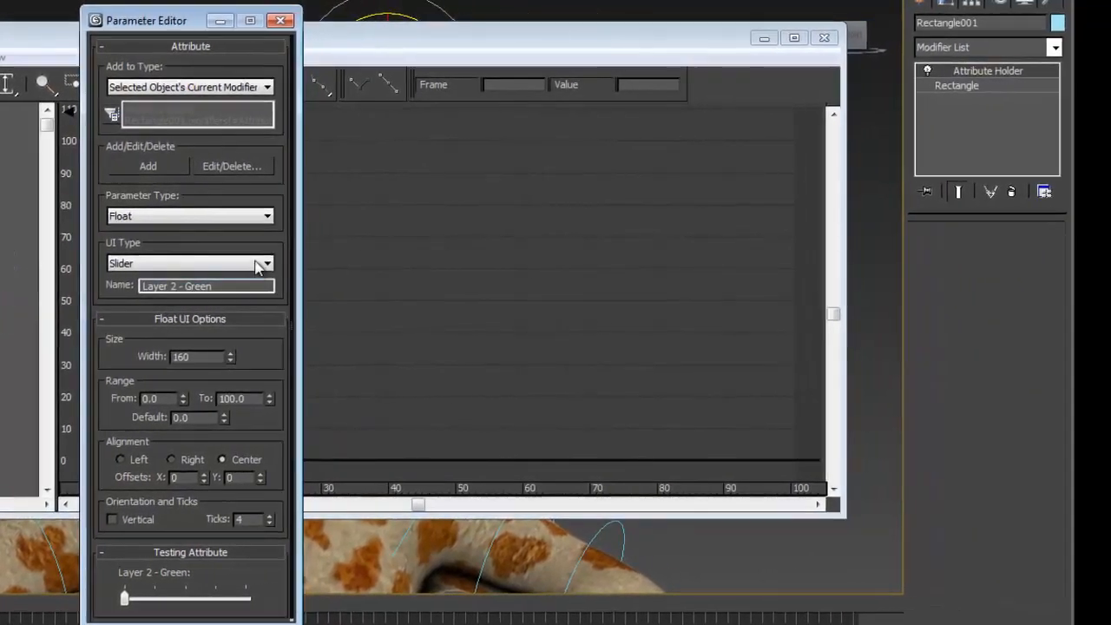
click(155, 171)
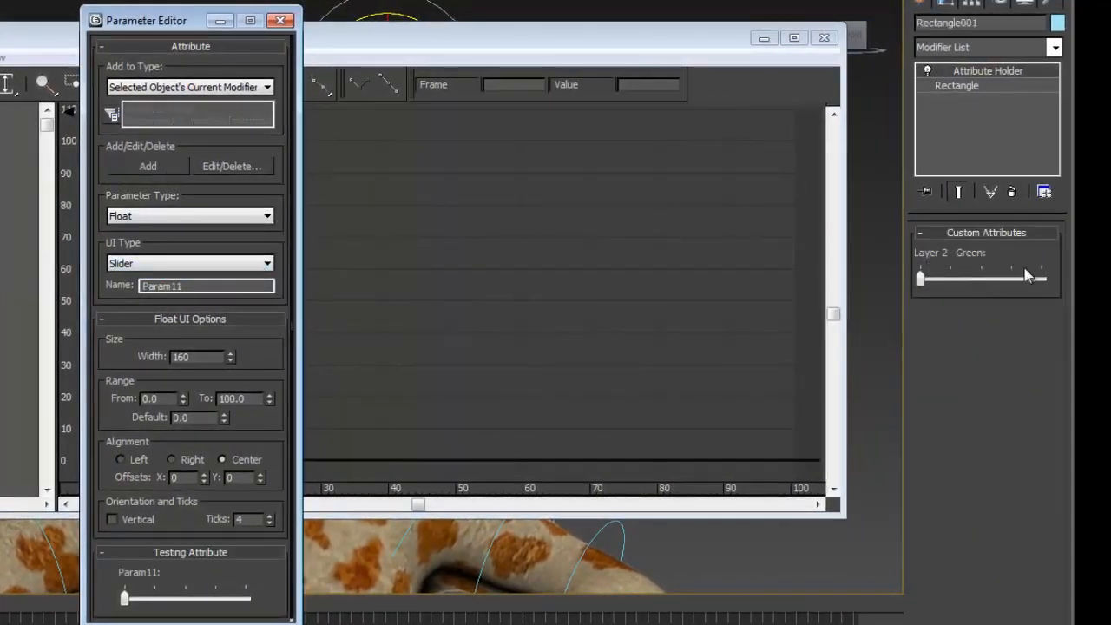
drag(921, 279, 889, 278)
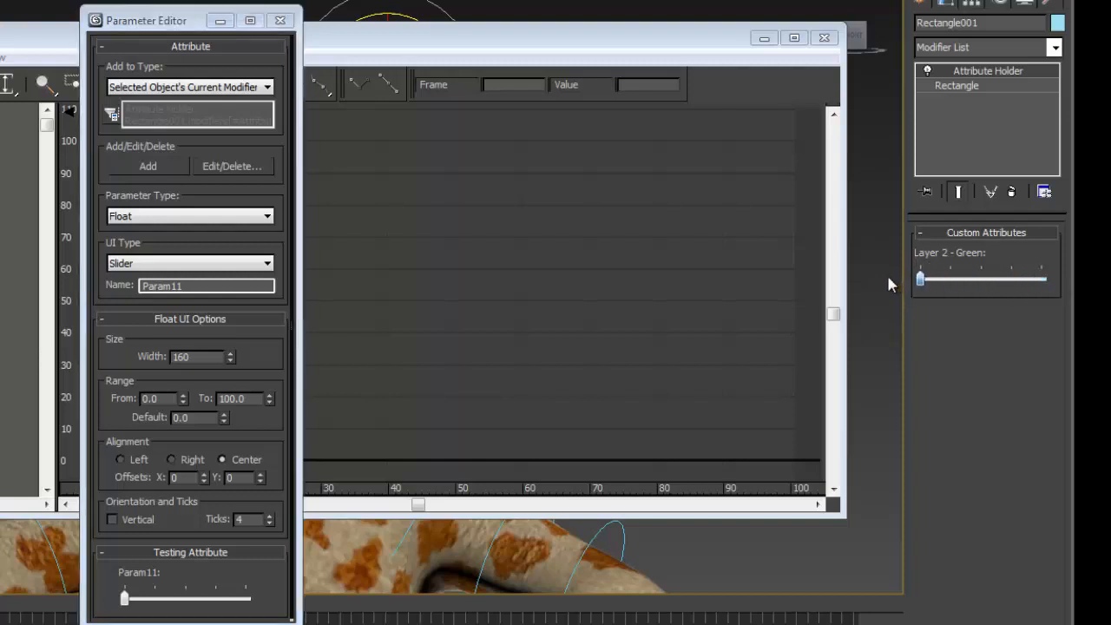
Add a second slider attribute named "Layer 3 - Orange" and close the Parameter Editor and the Curve Editor
double_click(196, 291)
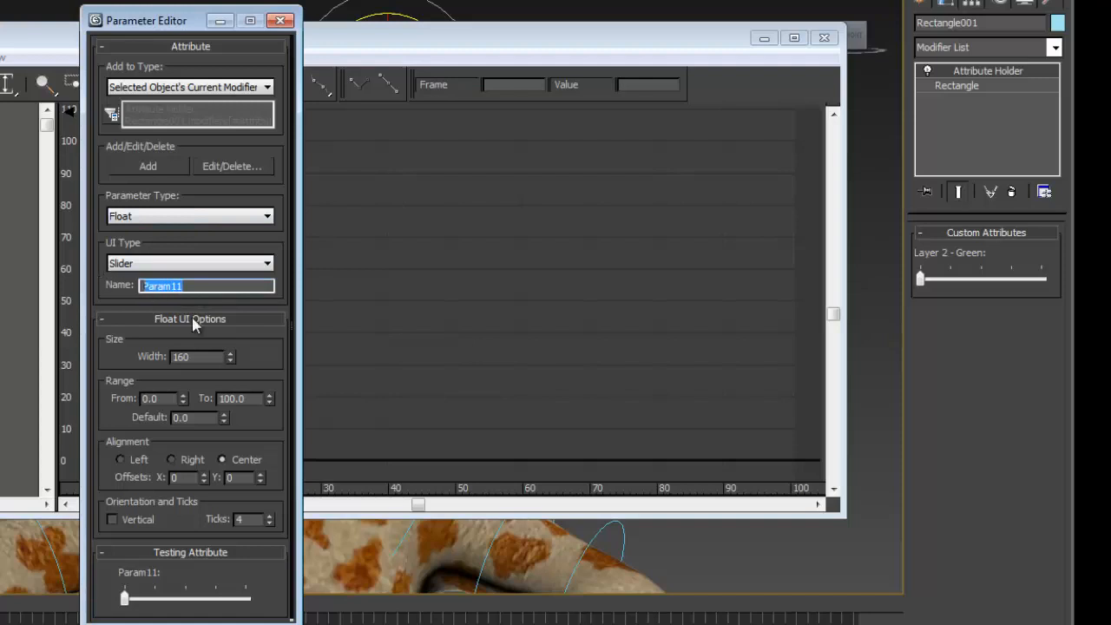
text(Layer 3 - Orange)
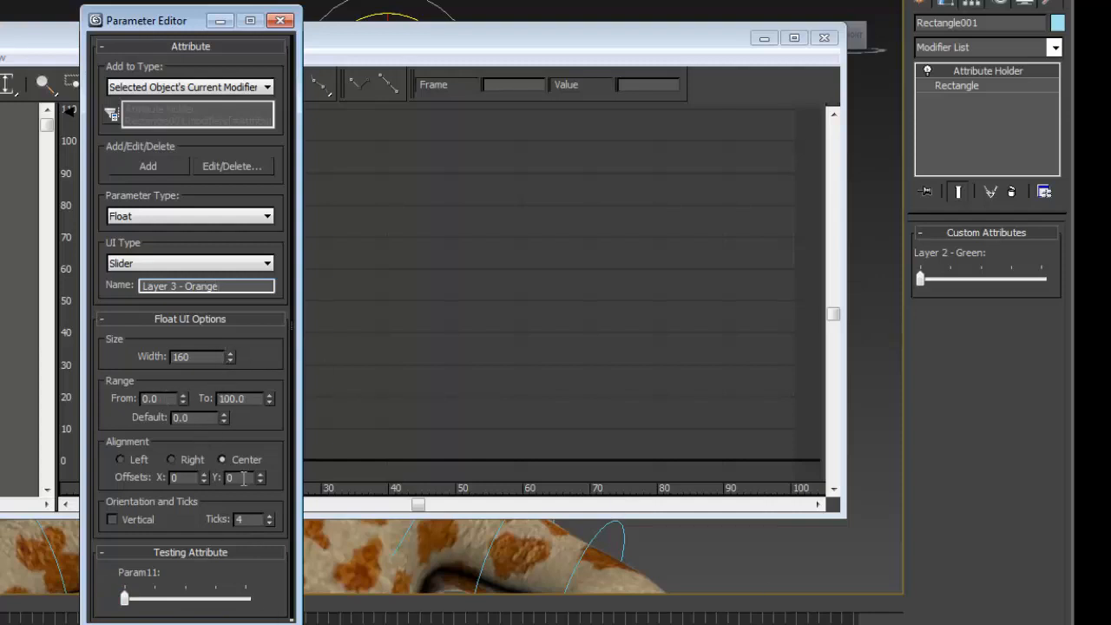
click(151, 171)
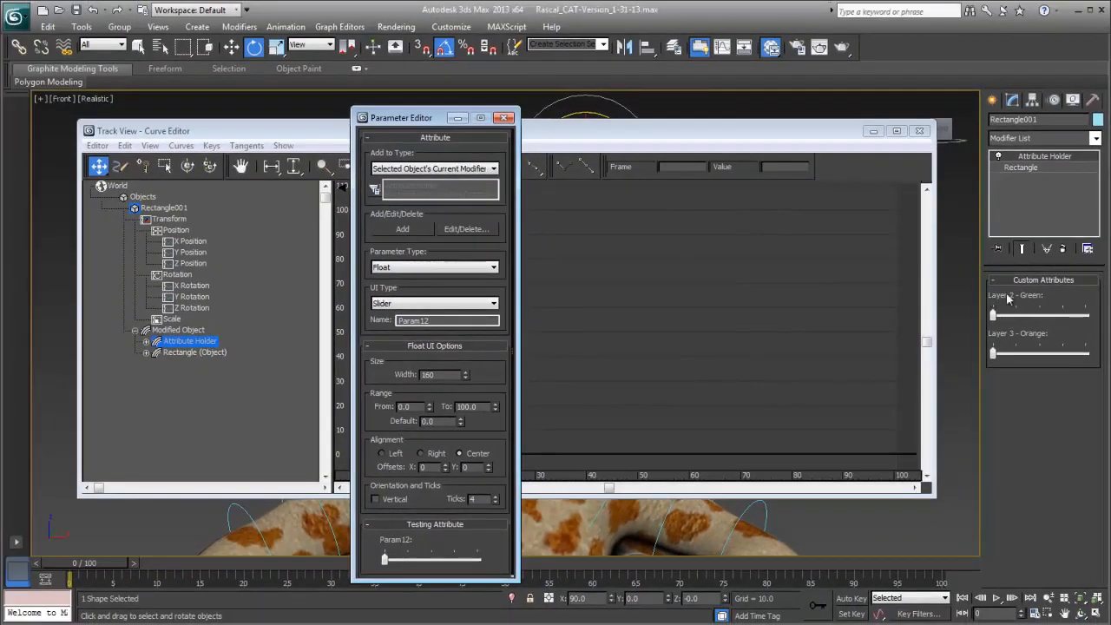
click(505, 118)
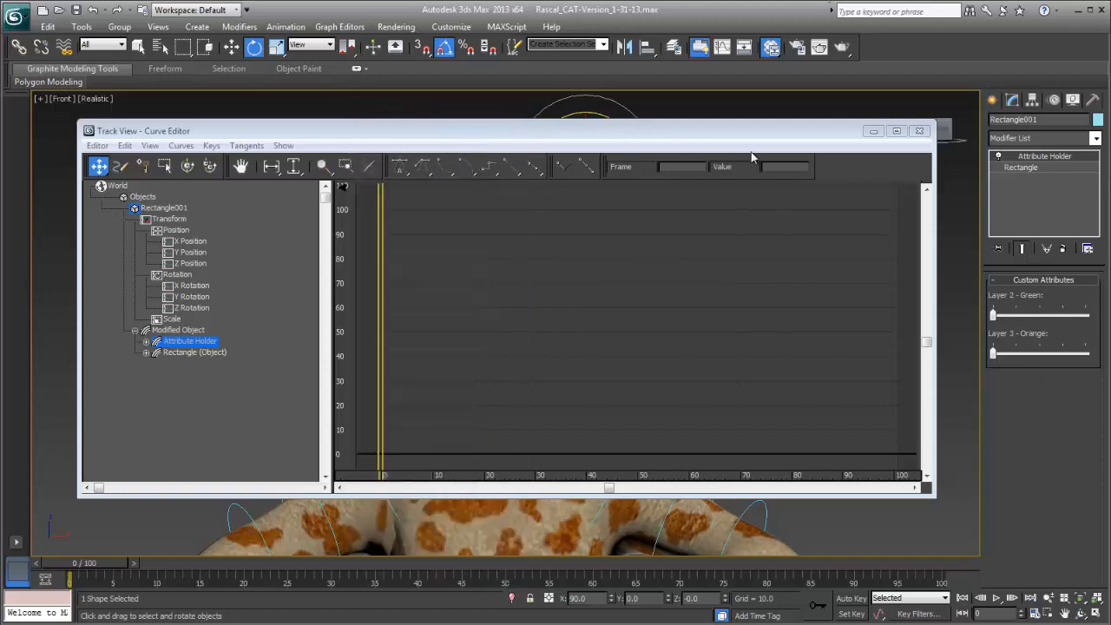
click(921, 131)
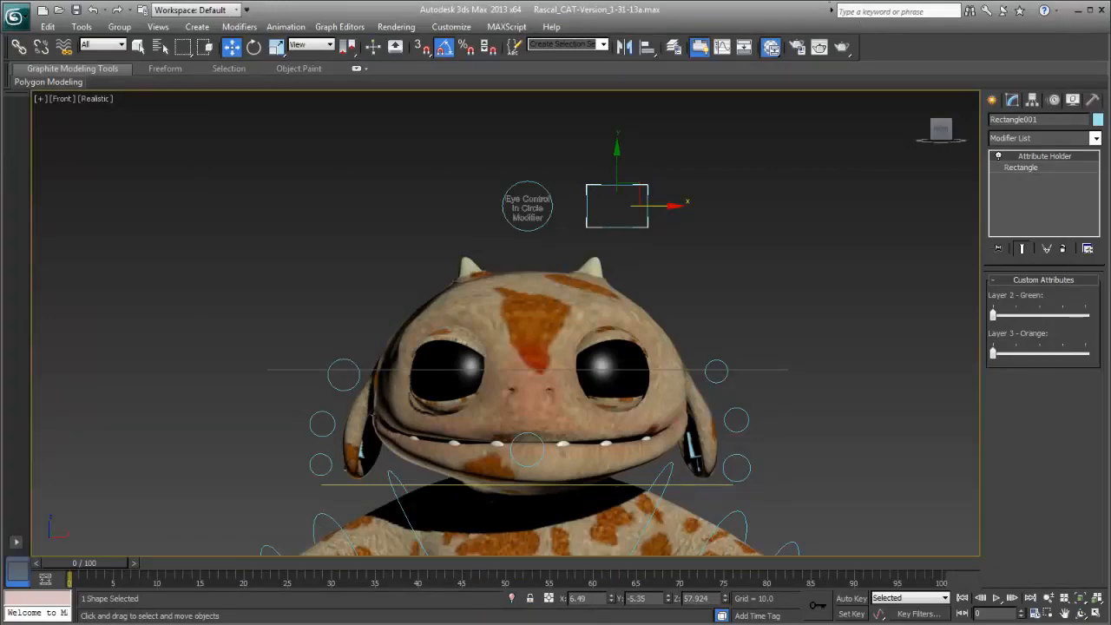
Bring back the Slate Material Editor, fit it on screen and open the Composite map's tracks in a curve editor
drag(0, 85, 682, 14)
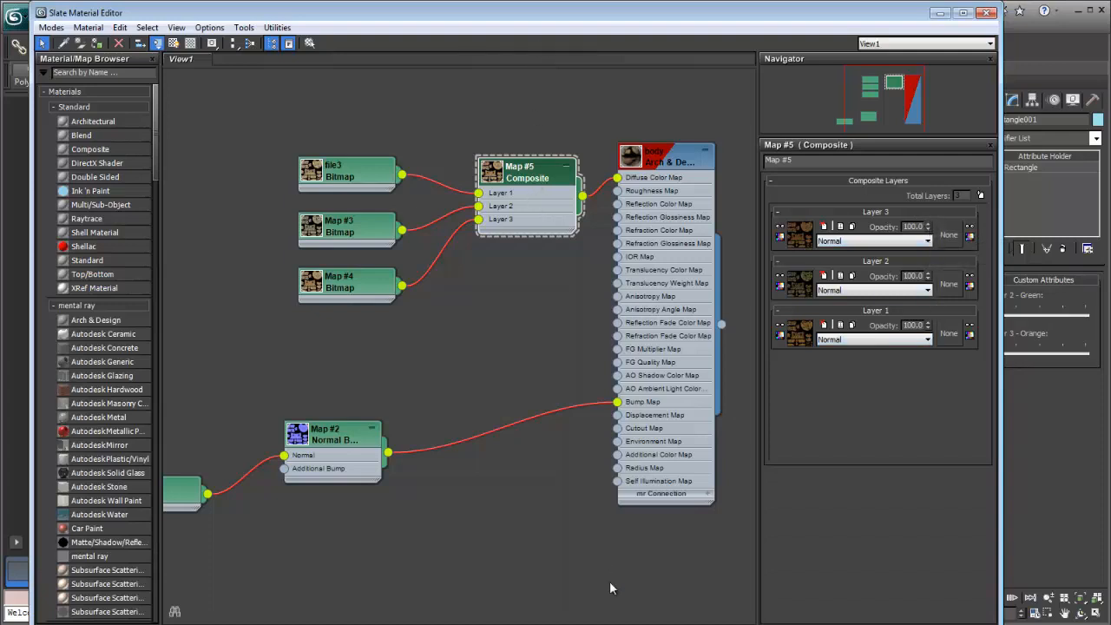
drag(611, 624, 611, 560)
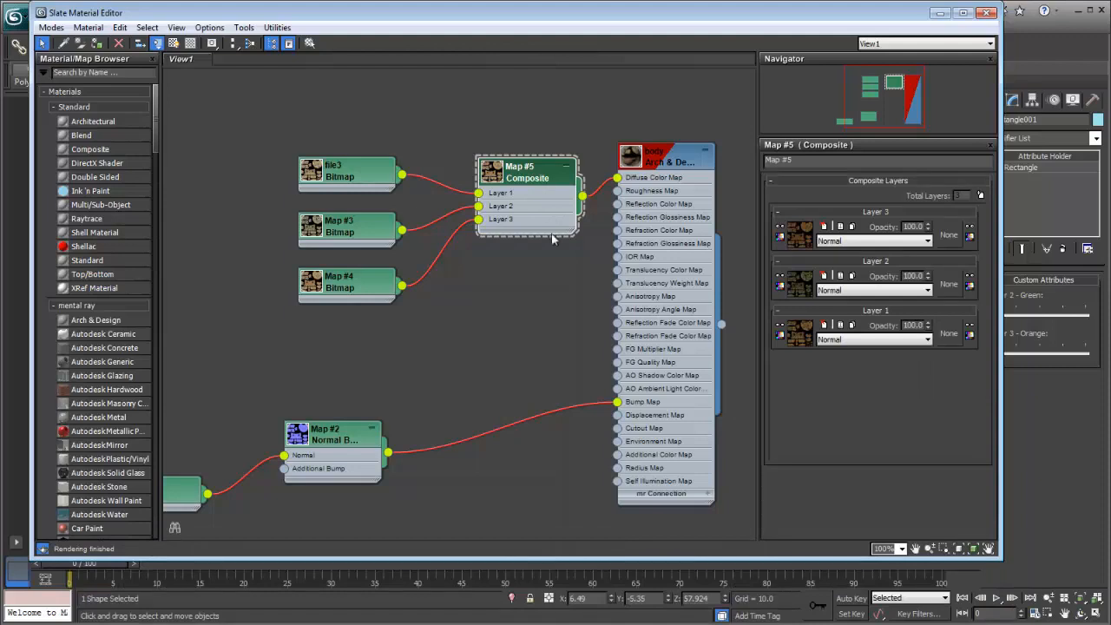
right_click(540, 177)
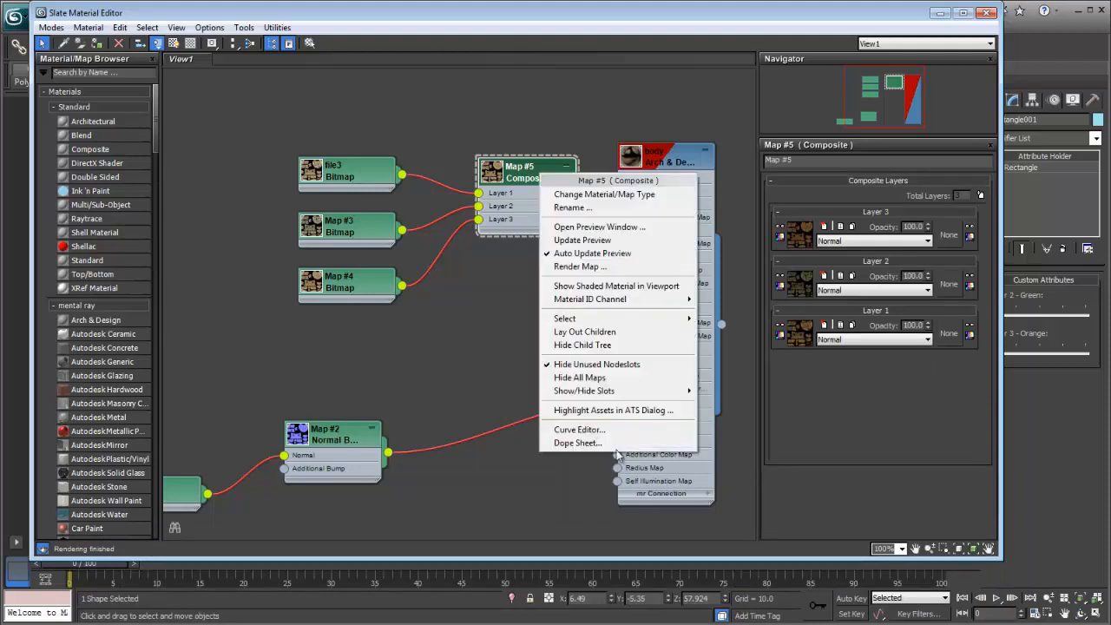
click(599, 431)
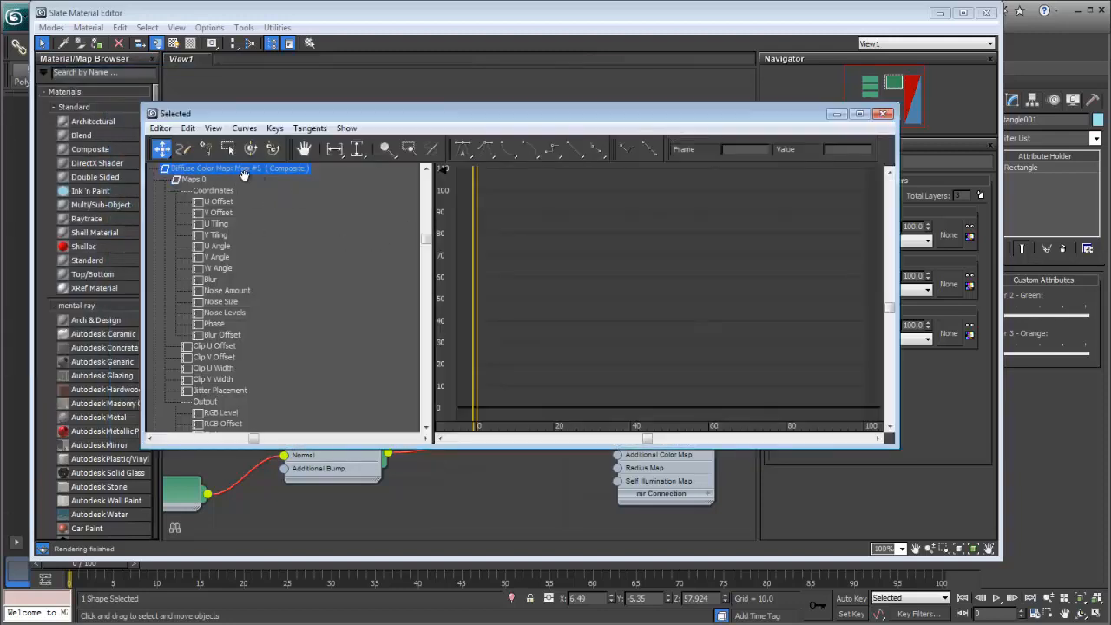
Examine the Composite map's tracks for the layer opacities and close the curve editor
click(191, 180)
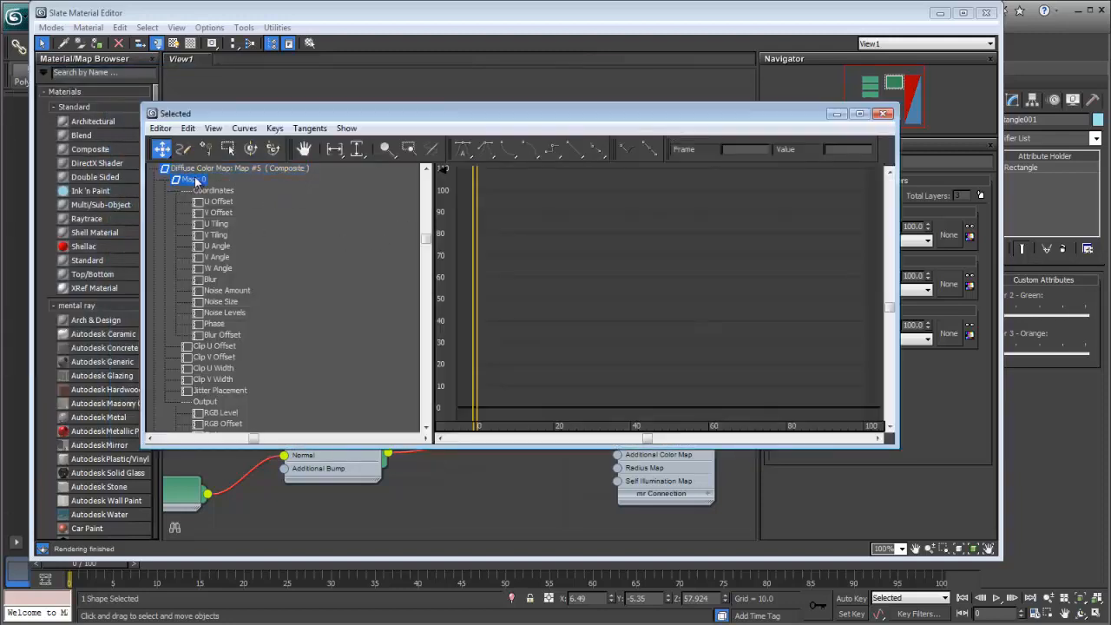
click(426, 169)
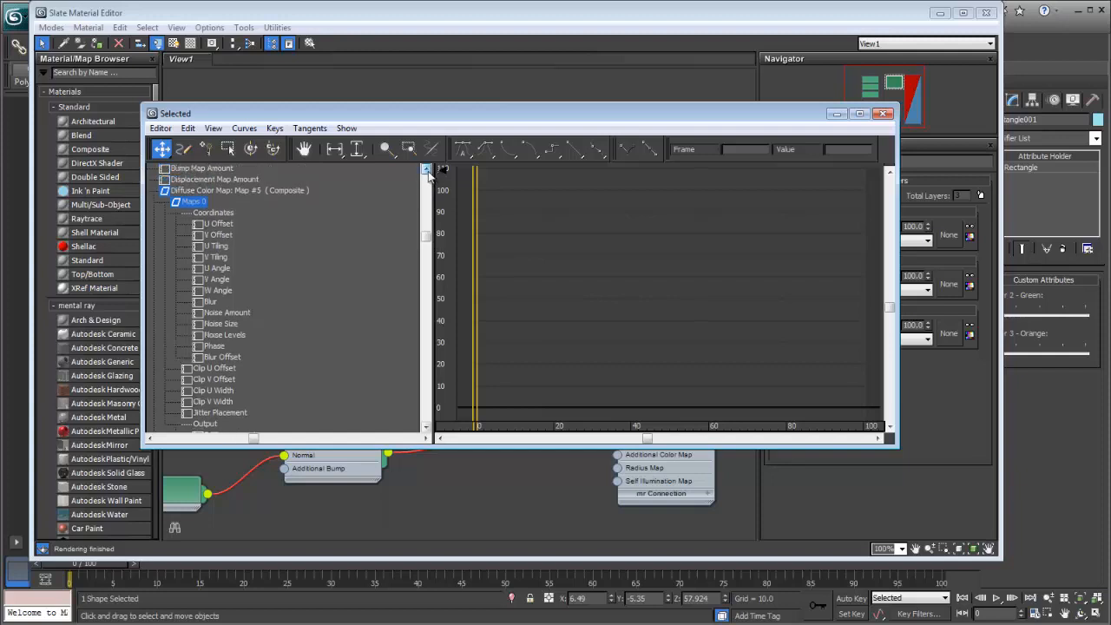
click(426, 427)
click(427, 426)
click(427, 426)
click(426, 427)
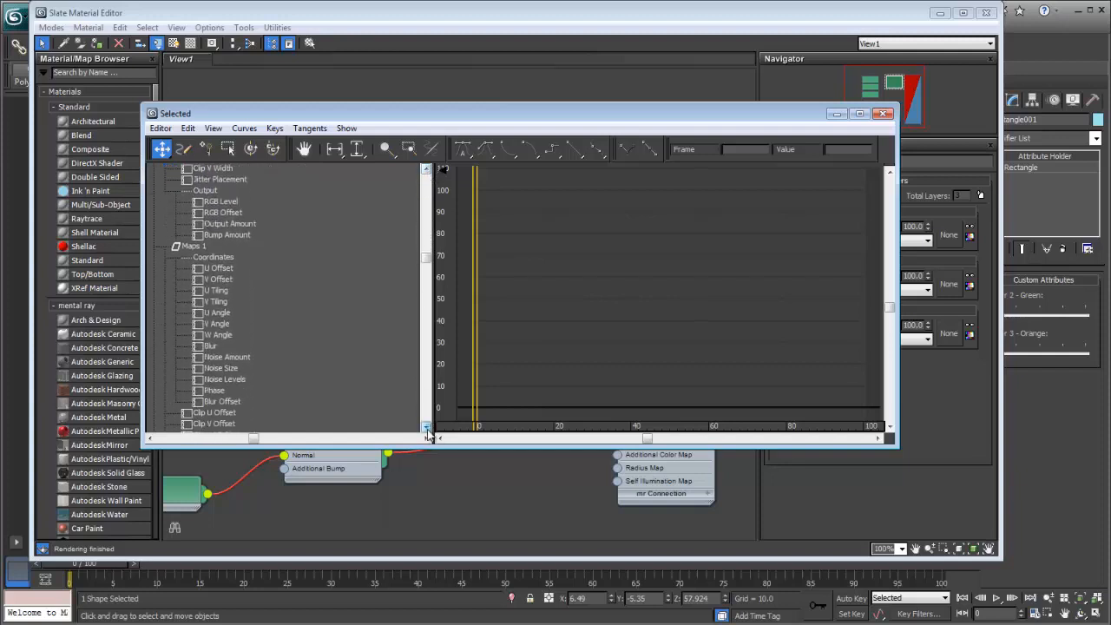
click(426, 426)
click(427, 427)
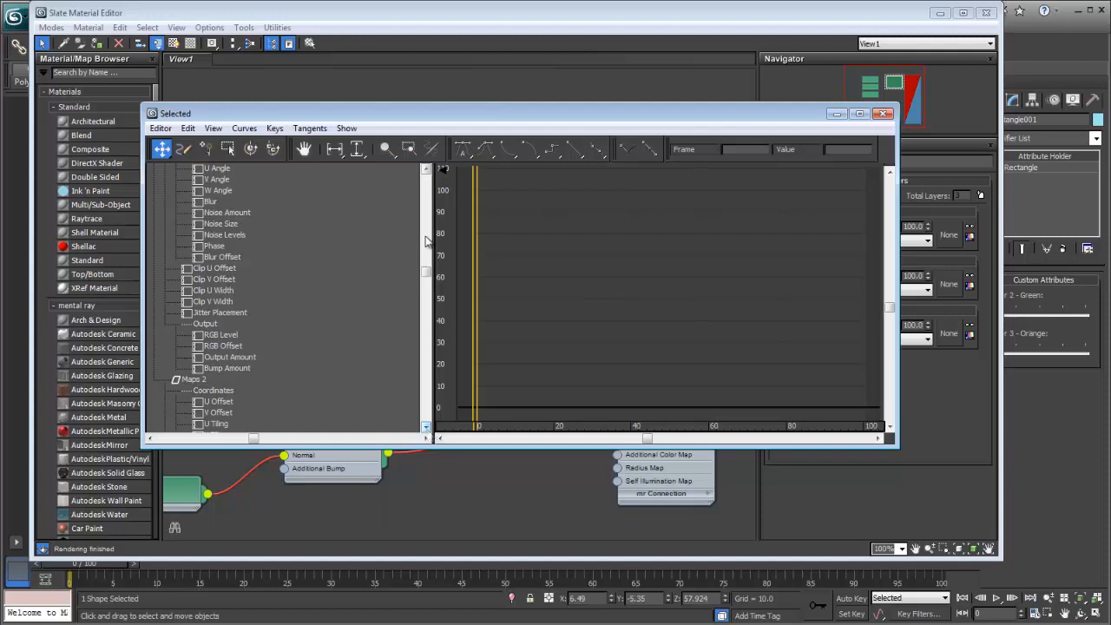
drag(426, 271, 426, 224)
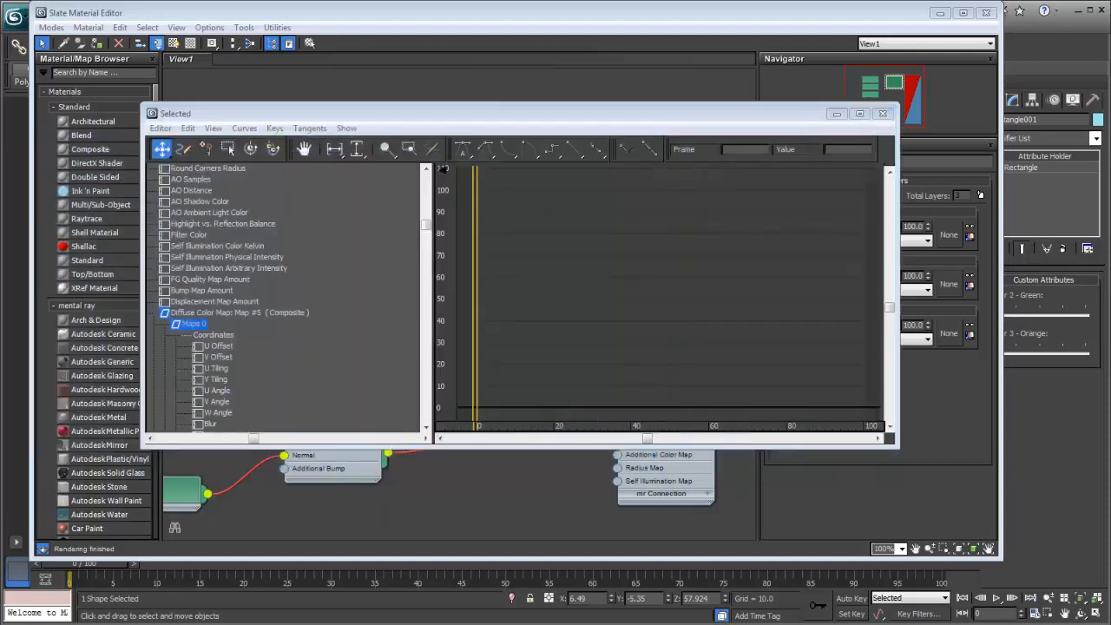
click(883, 114)
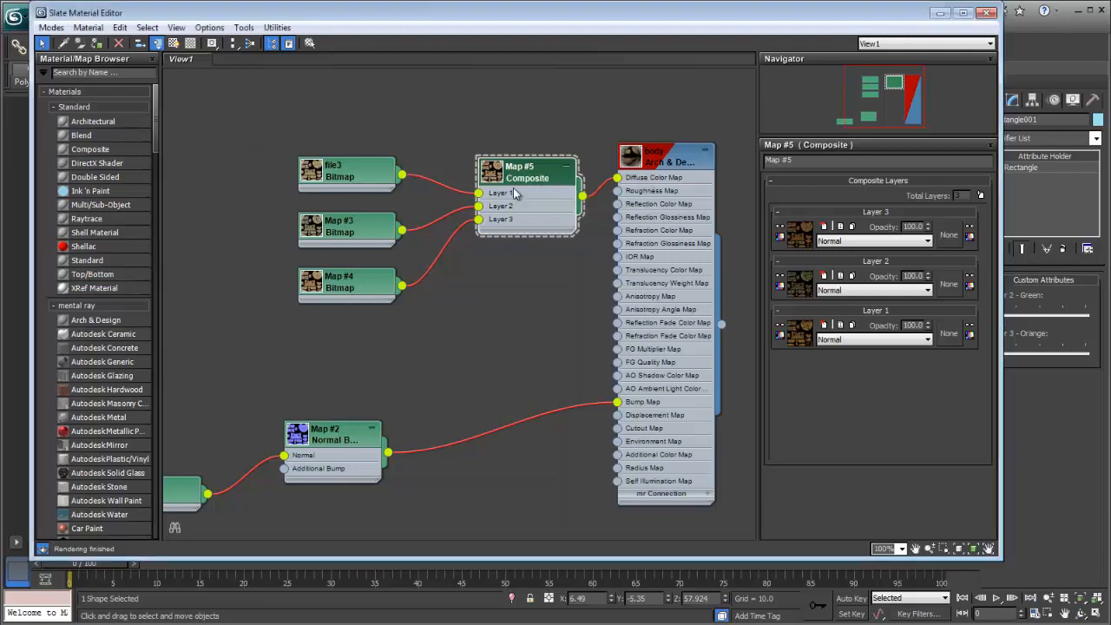
Record keys with Auto Key at frame 1 by setting the Composite map's Layer 3 and Layer 2 opacities to 0
click(674, 167)
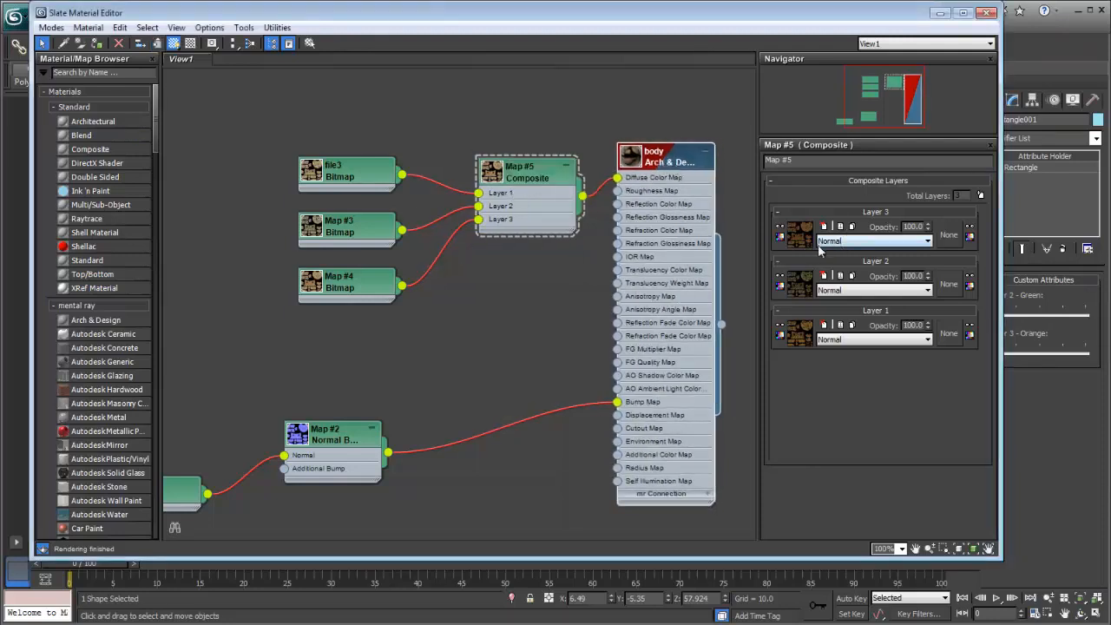
click(852, 598)
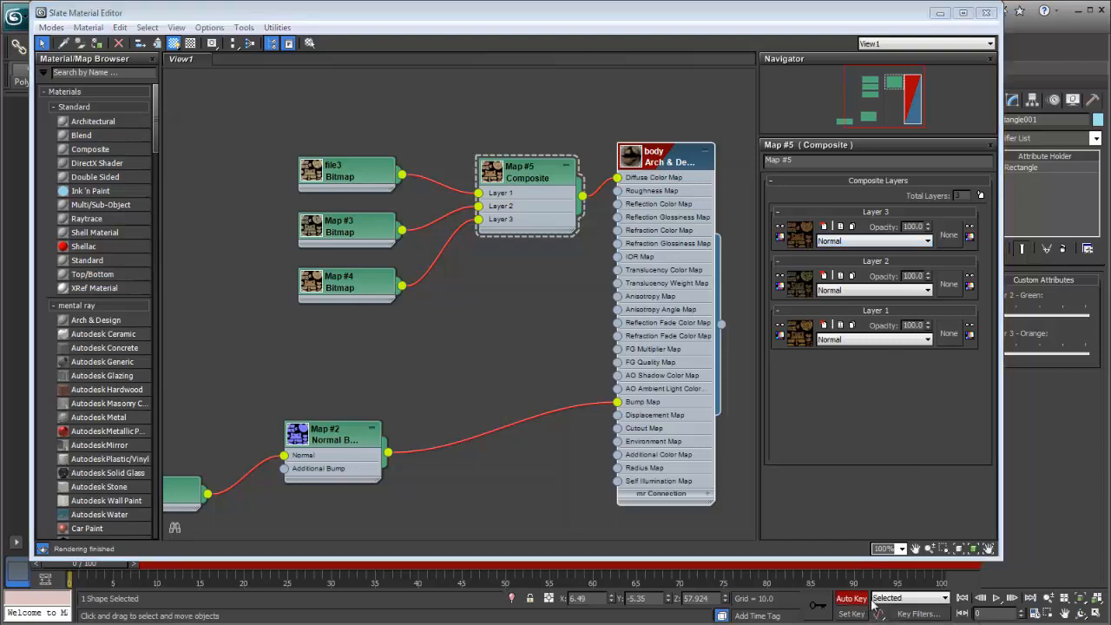
click(1016, 605)
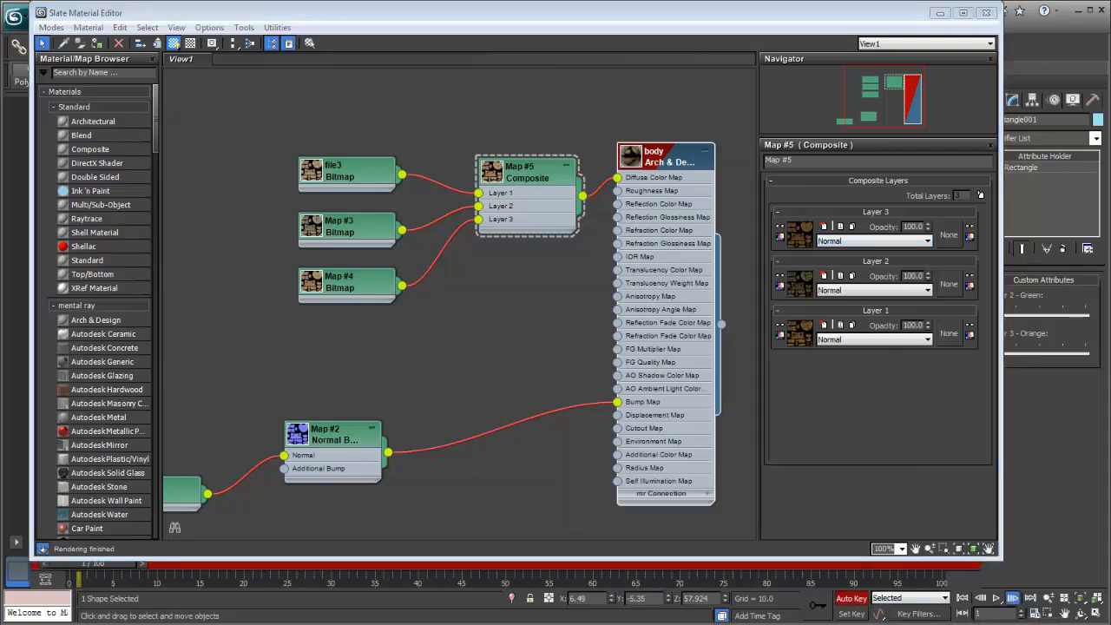
right_click(927, 228)
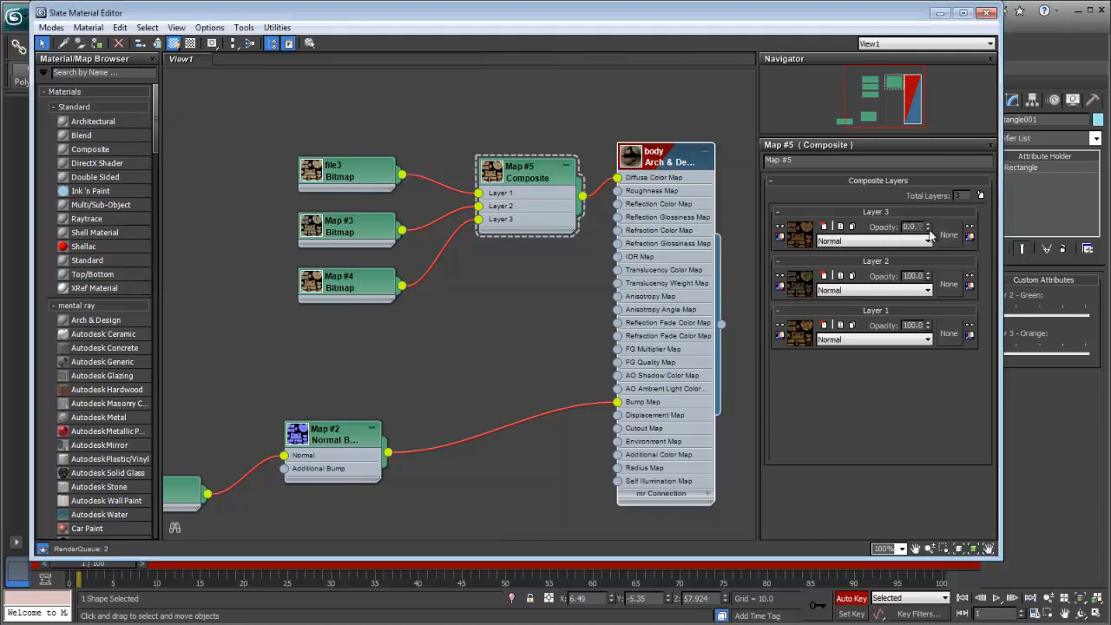
right_click(928, 277)
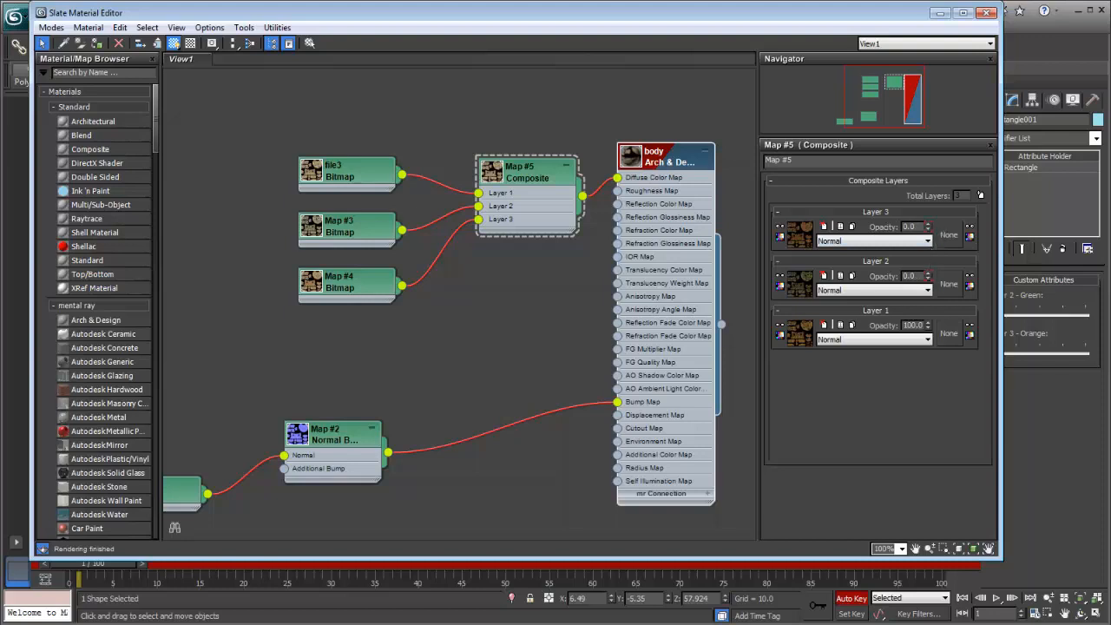
drag(0, 147, 455, 155)
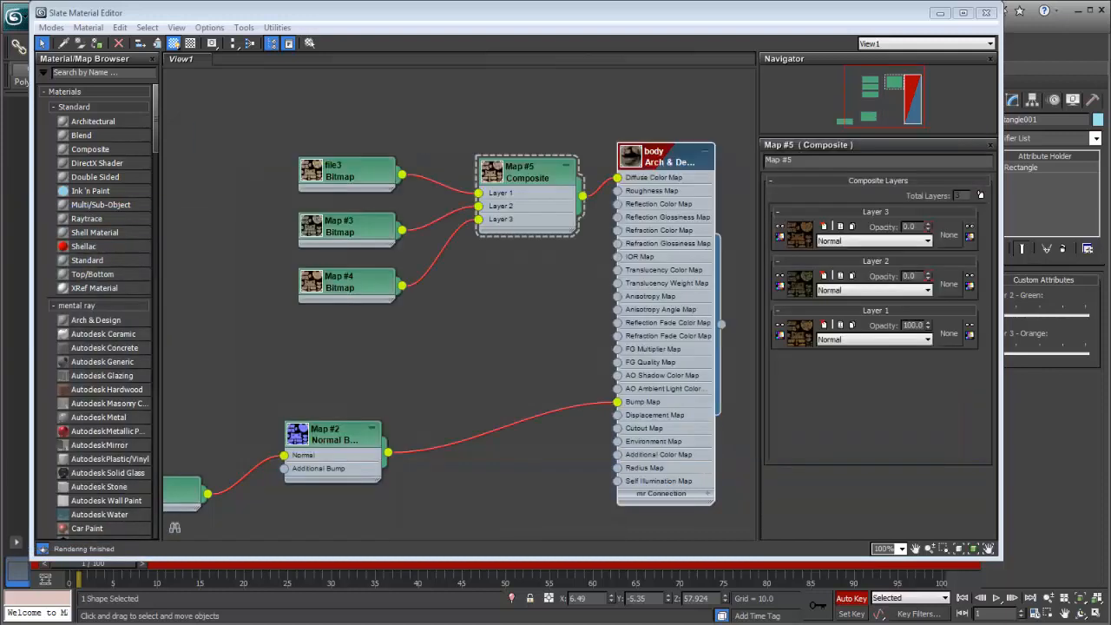
click(853, 601)
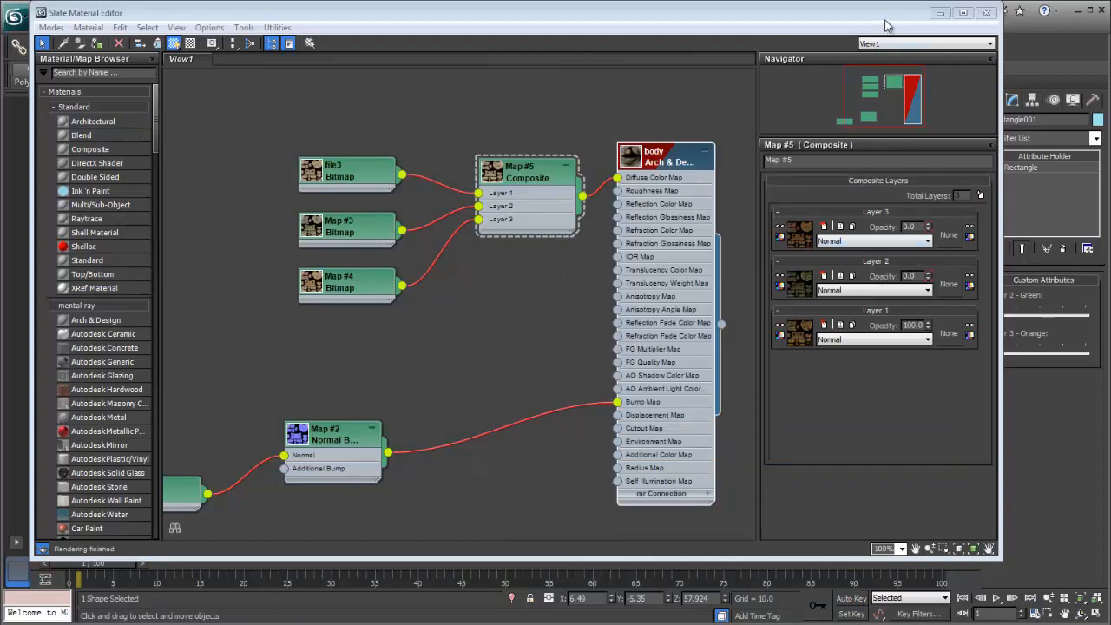
Move the Slate Material Editor aside and pair the rectangle's Layer 2 - Green attribute with the body material's Map Opacity 1 for parameter wiring
drag(885, 18, 0, 53)
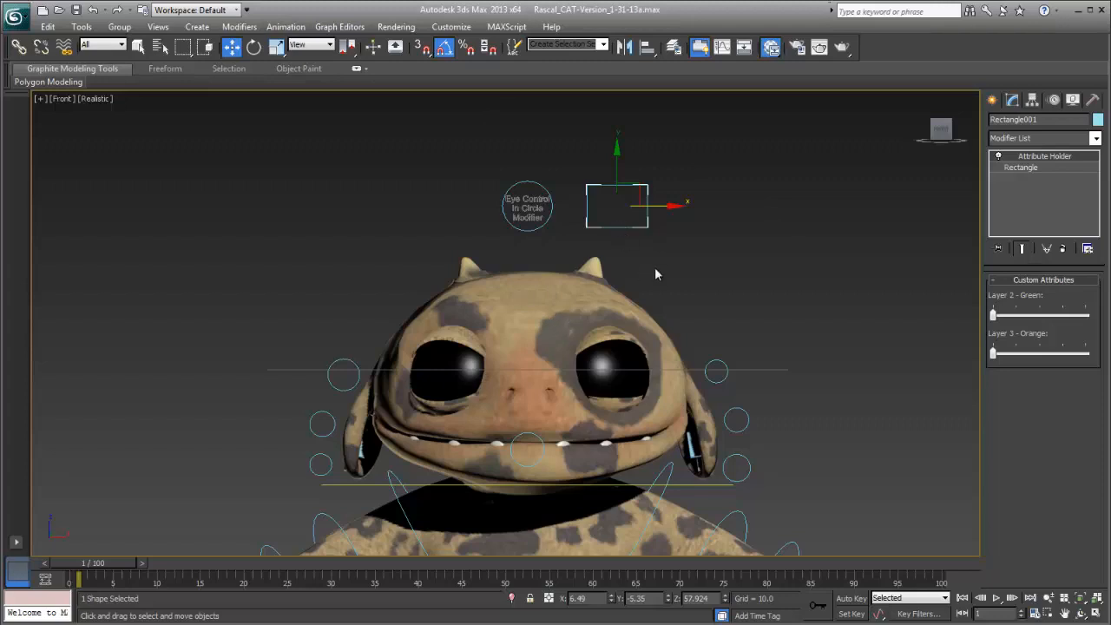
middle_drag(665, 228, 670, 102)
scroll(623, 126, down, 4)
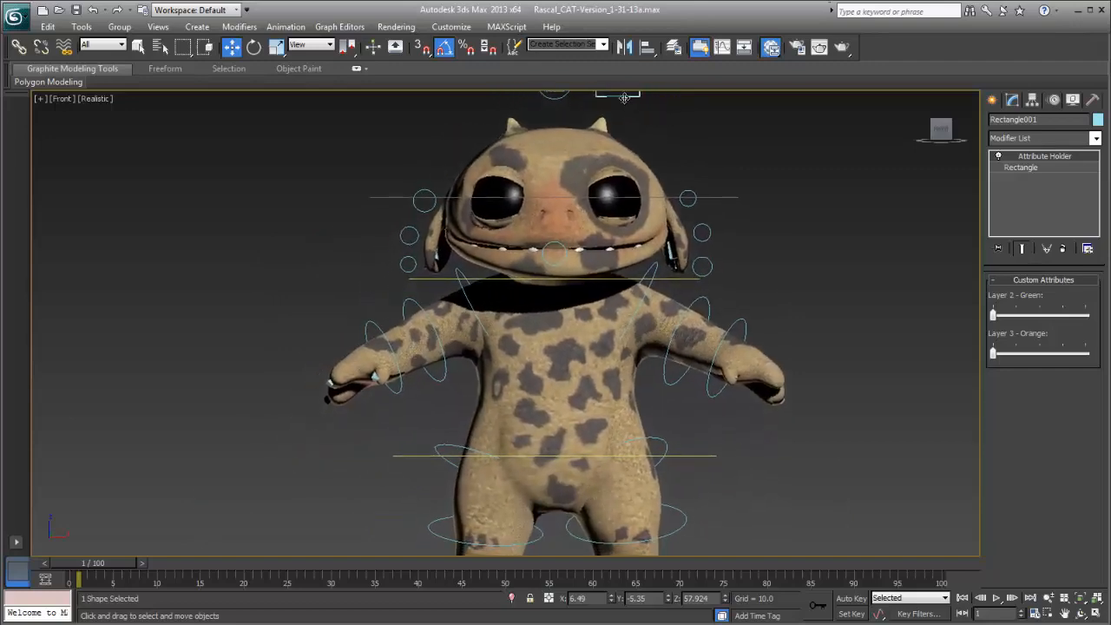
right_click(624, 98)
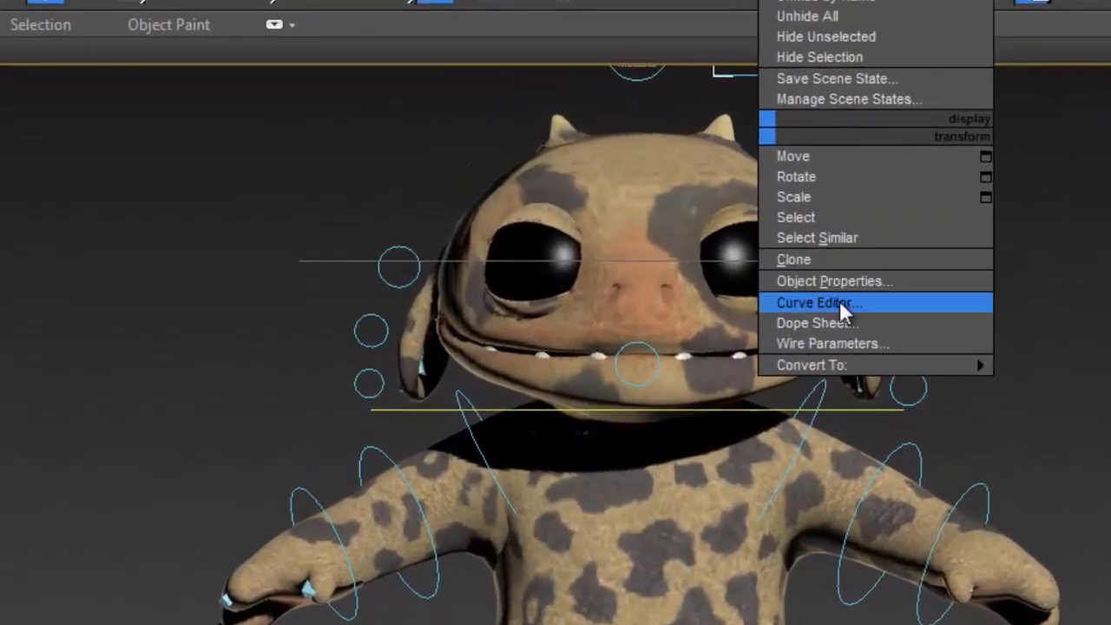
click(849, 342)
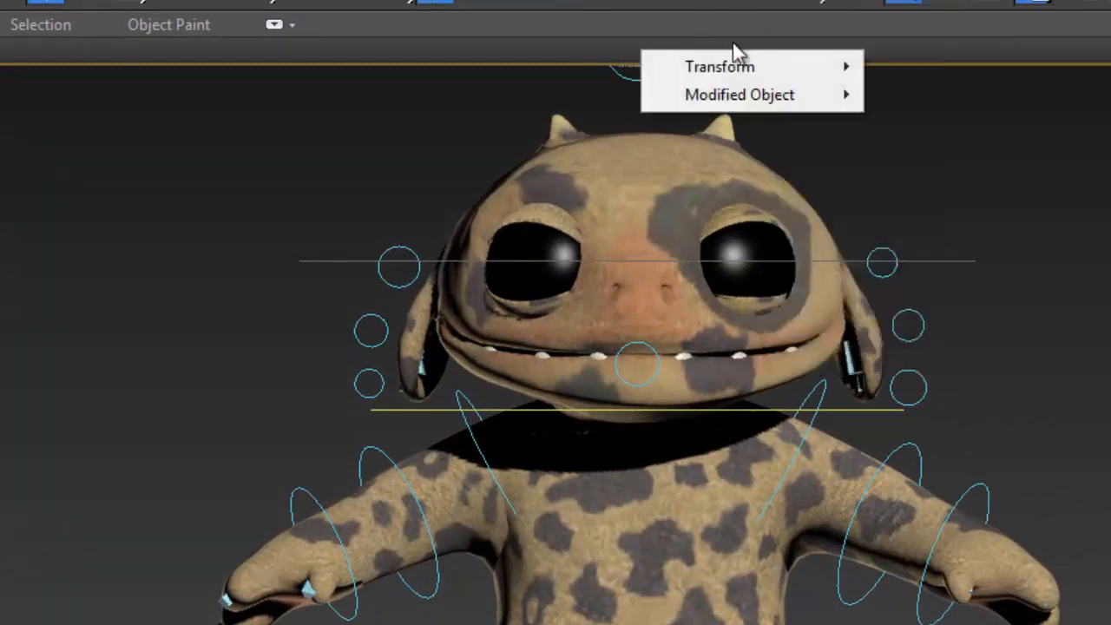
mouse_move(739, 103)
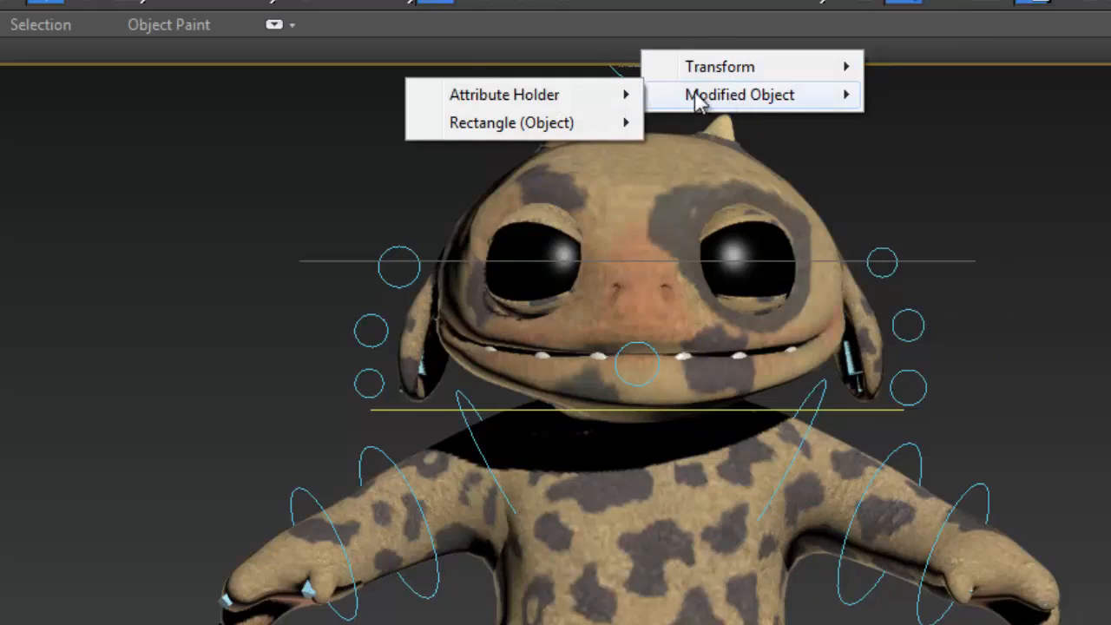
mouse_move(602, 99)
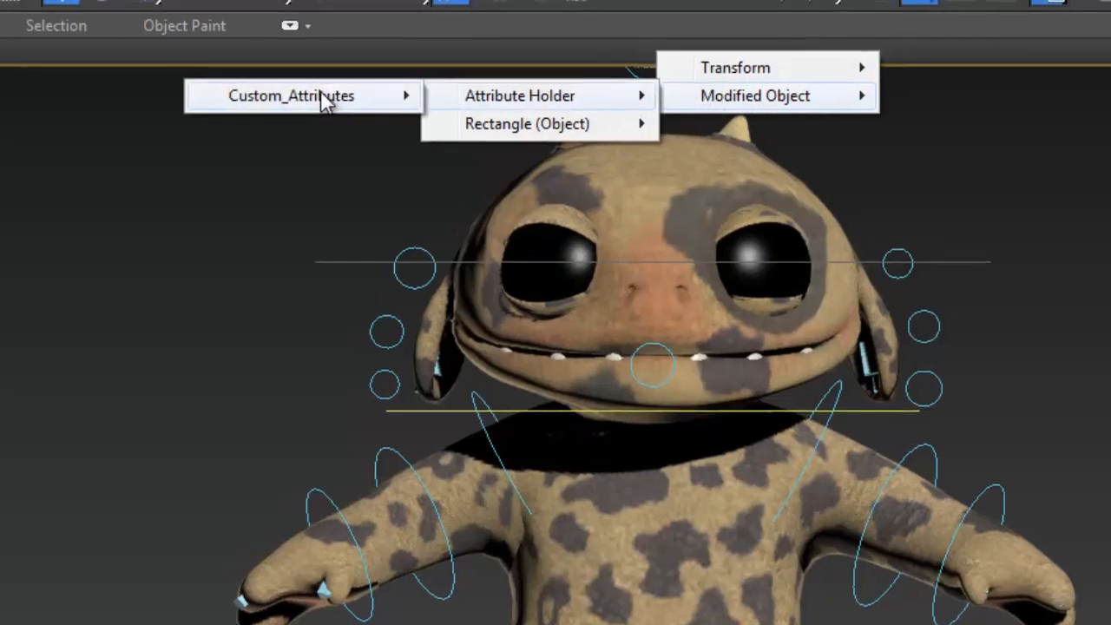
mouse_move(283, 102)
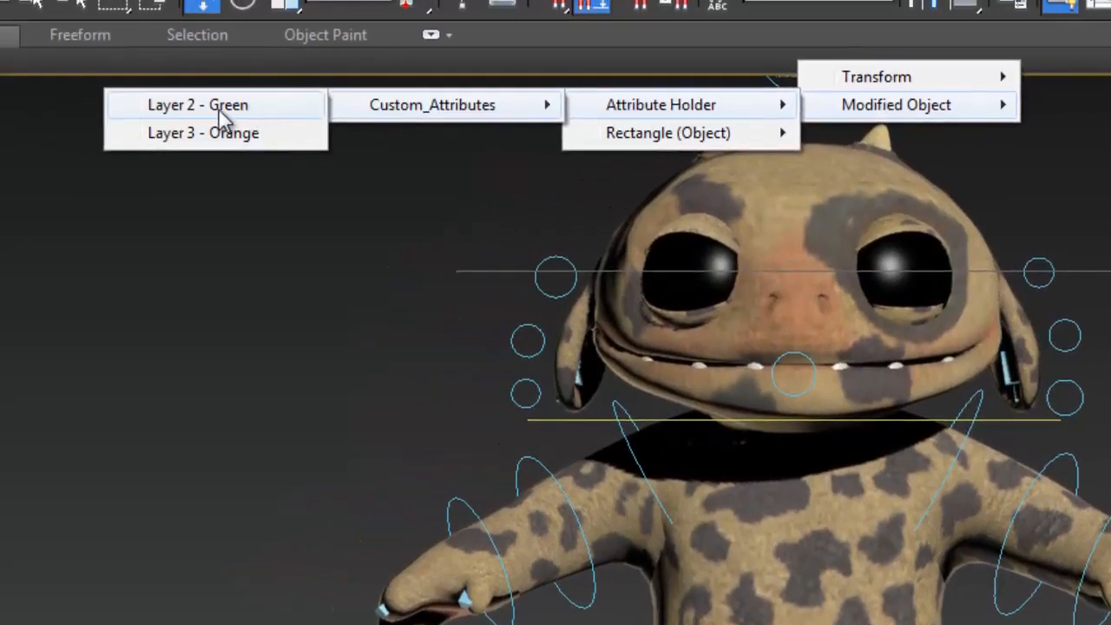
click(215, 113)
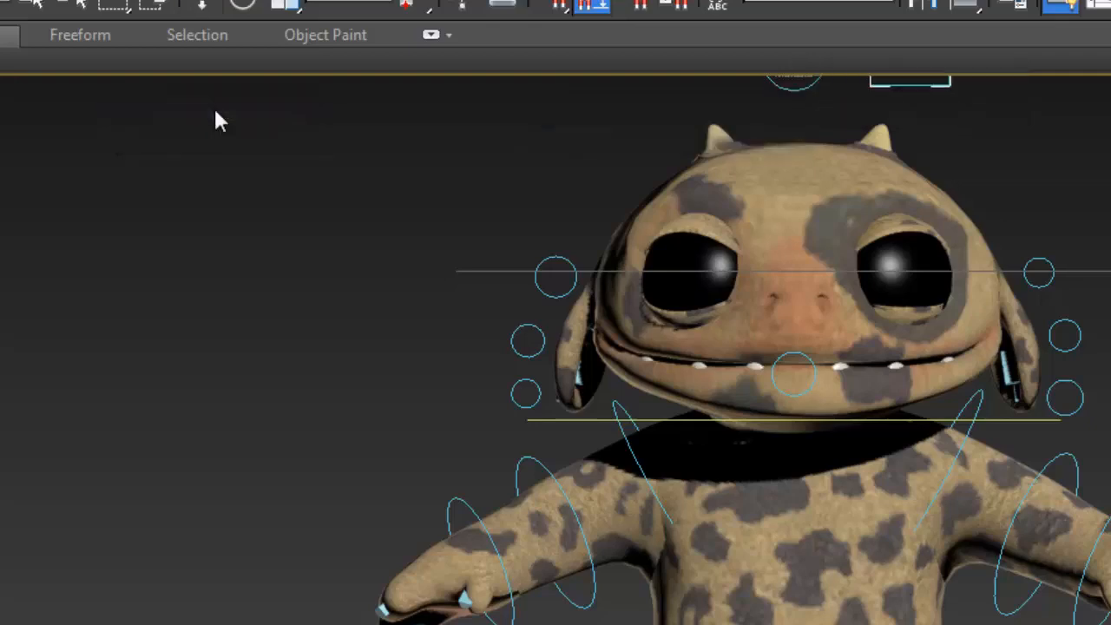
click(799, 152)
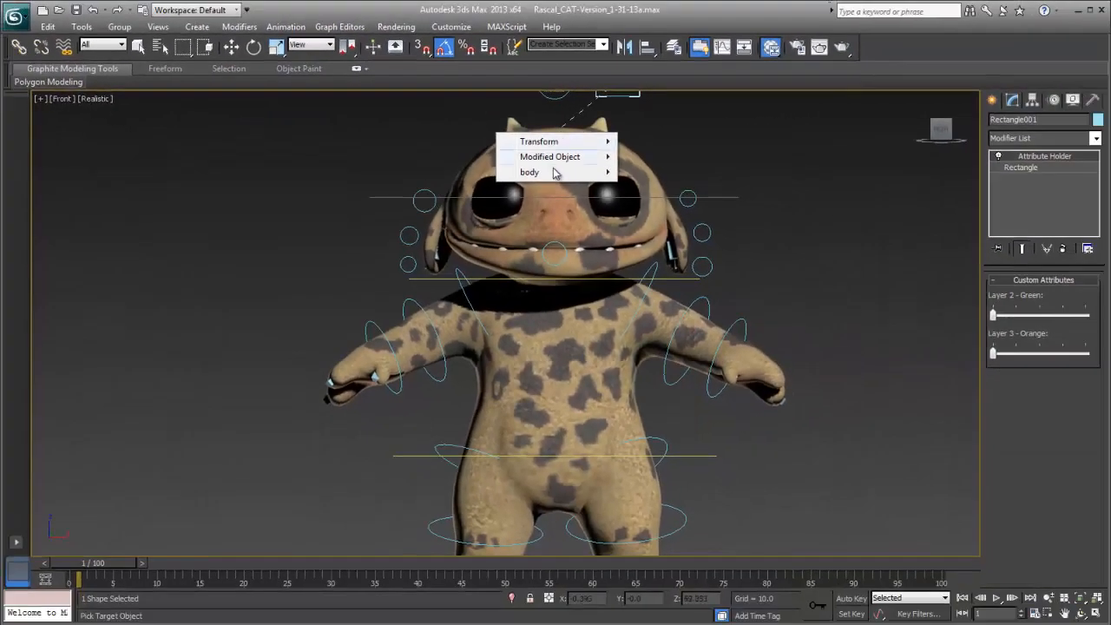
mouse_move(555, 172)
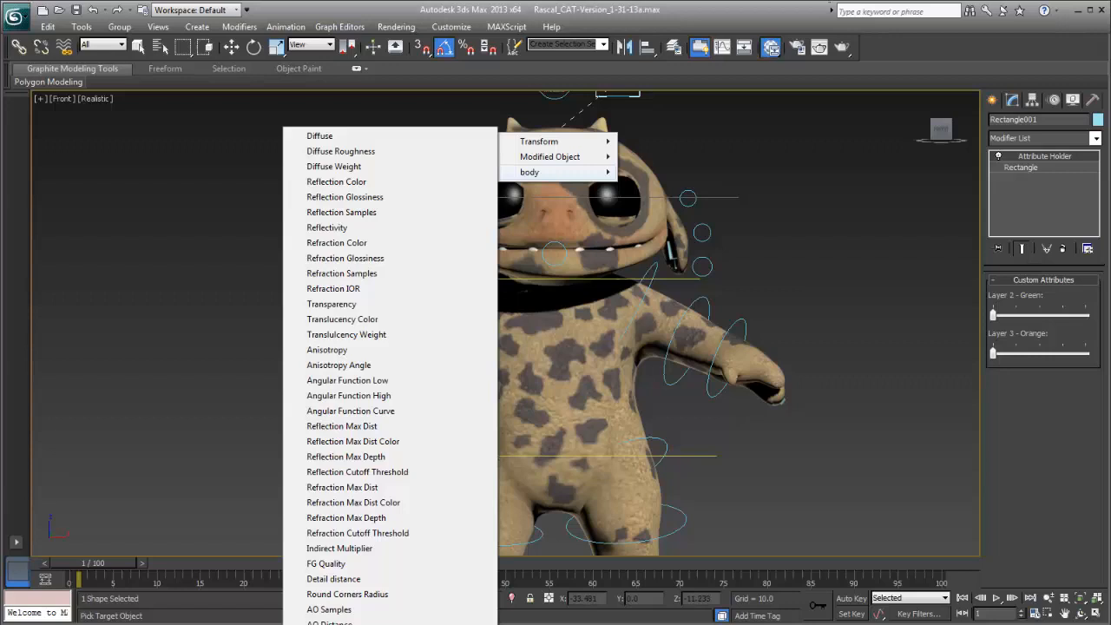
click(383, 624)
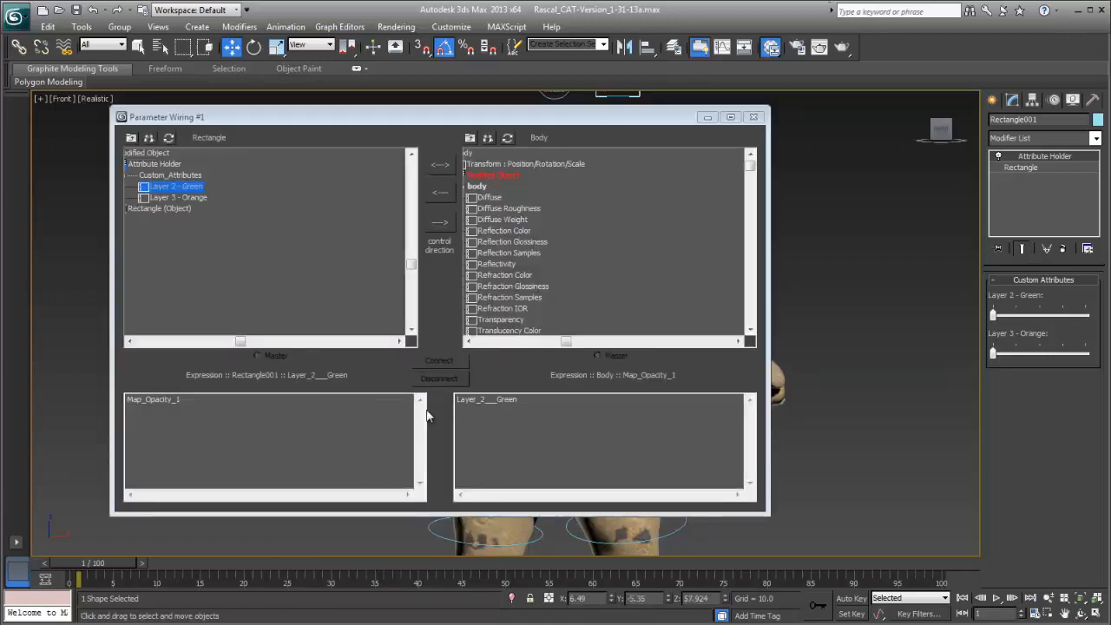
Connect Layer 2 - Green and Map Opacity 1 with two-way control, try the green slider and close the wiring dialog
drag(448, 124, 518, 121)
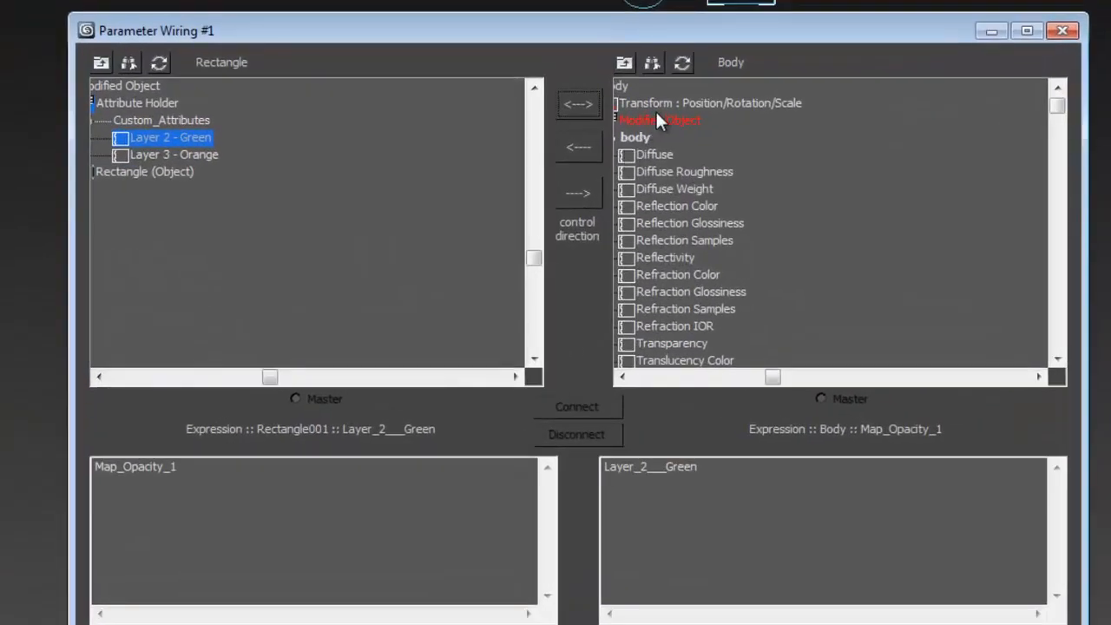
click(583, 102)
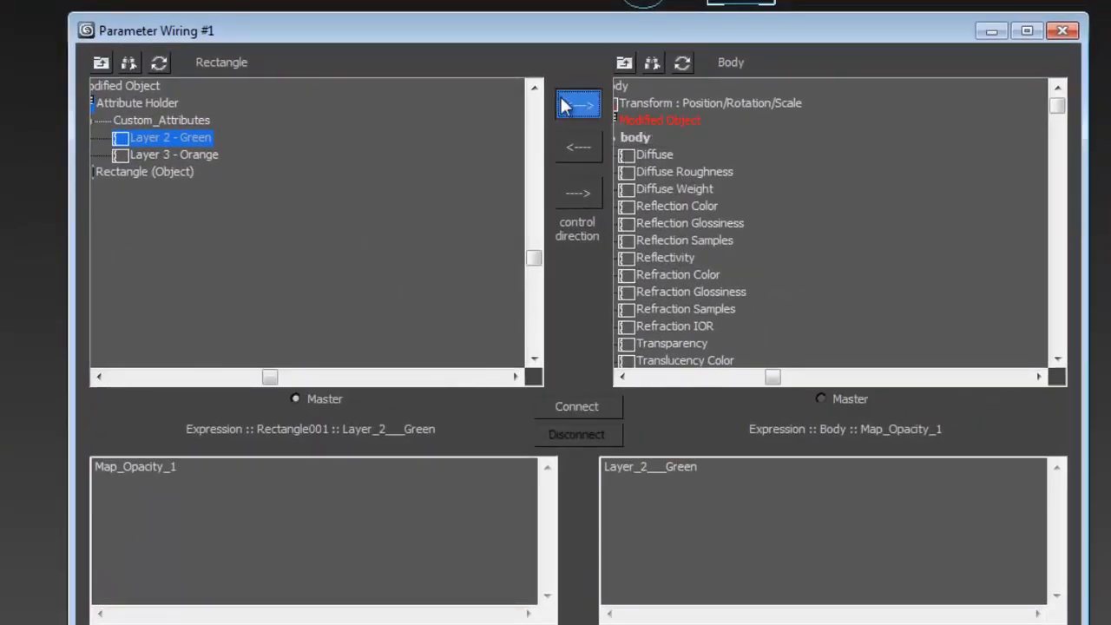
click(604, 408)
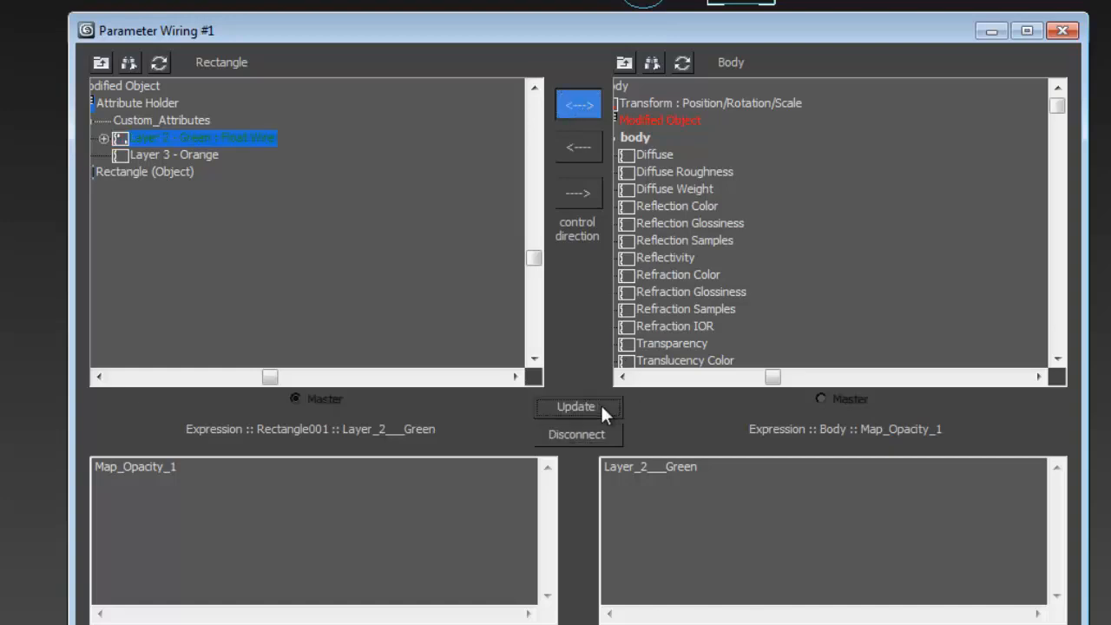
drag(640, 34, 0, 140)
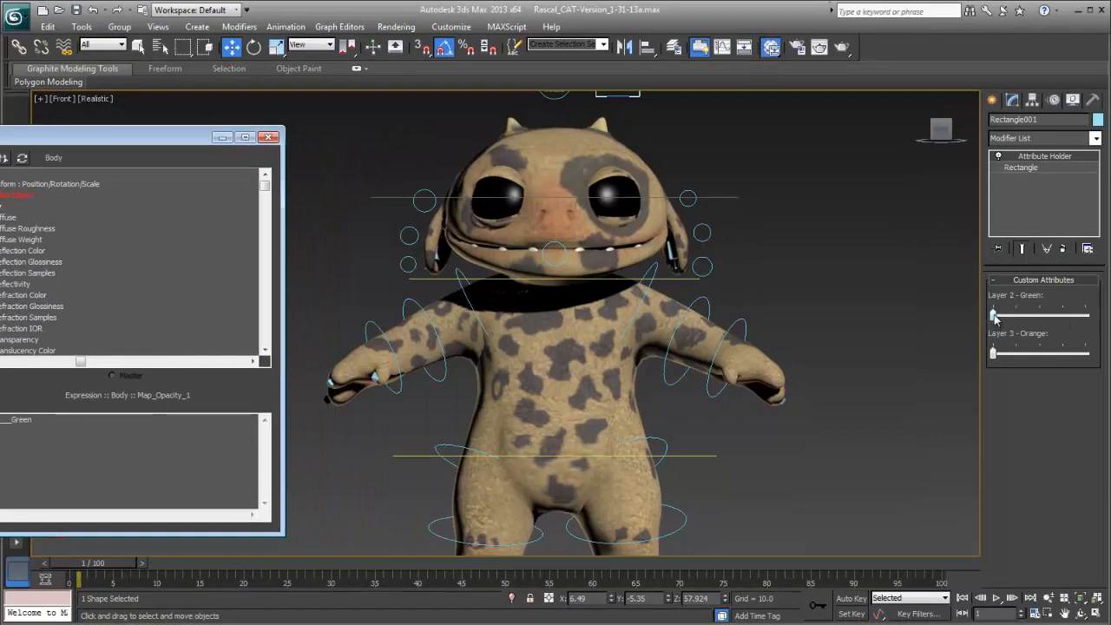
mouse_move(994, 315)
mouse_down()
mouse_move(1109, 323)
mouse_move(999, 319)
mouse_up()
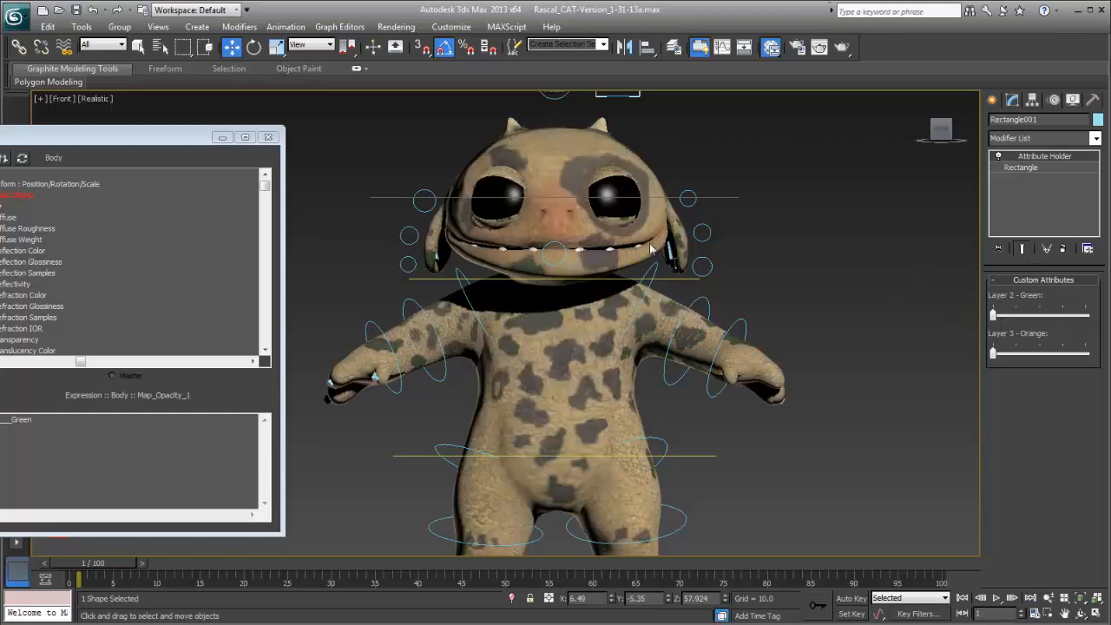
drag(100, 140, 618, 80)
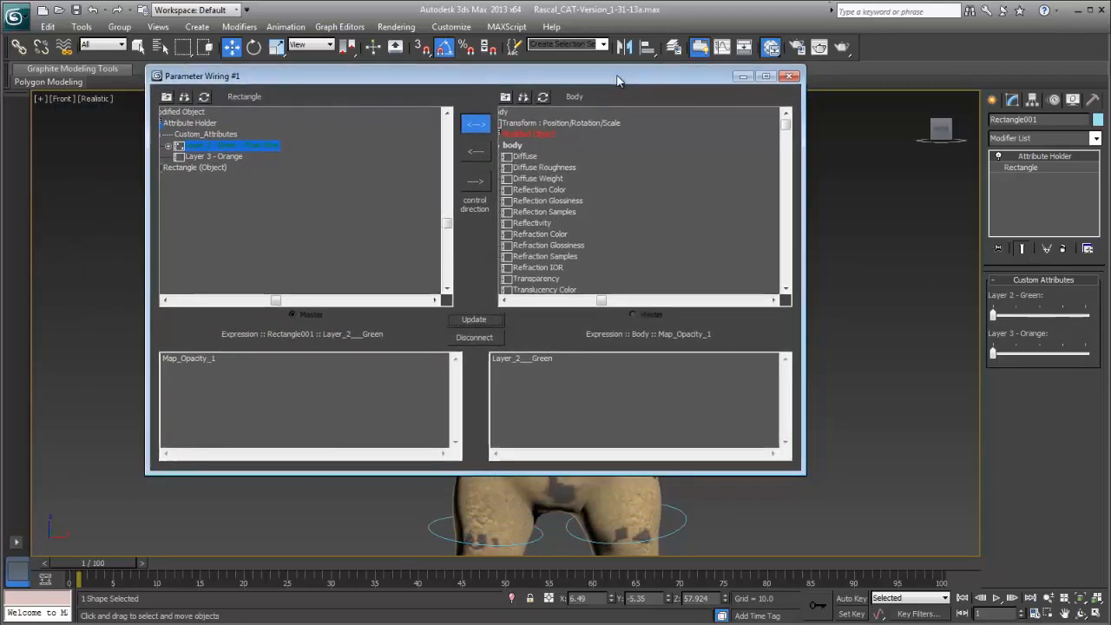
click(790, 77)
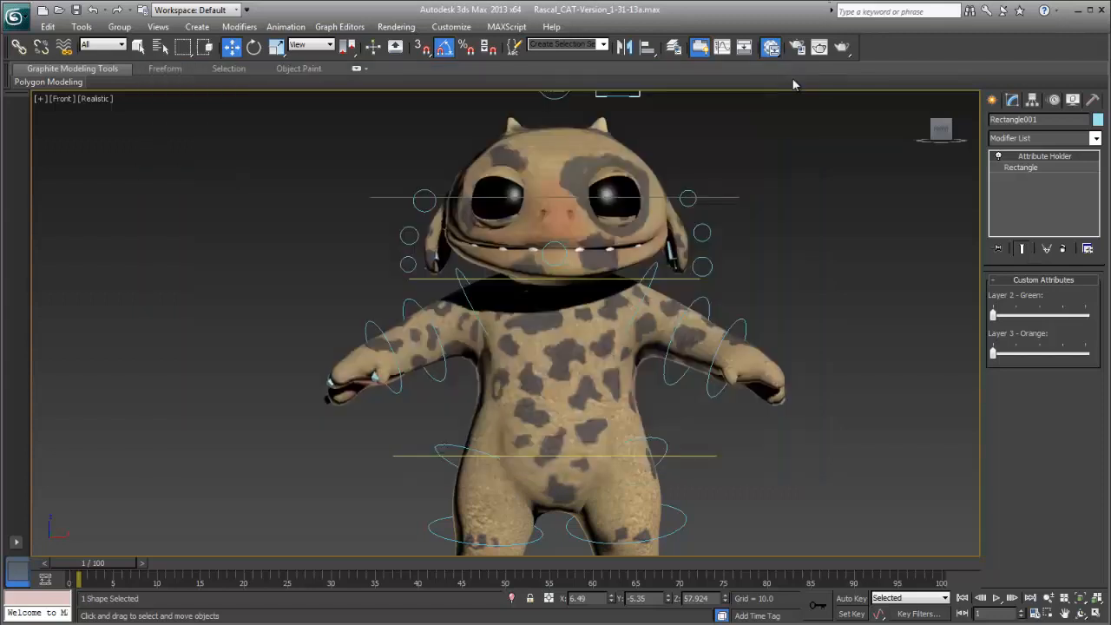
Pair the rectangle's Layer 3 - Orange attribute with the body's Composite Map Opacity 2 for parameter wiring
right_click(623, 99)
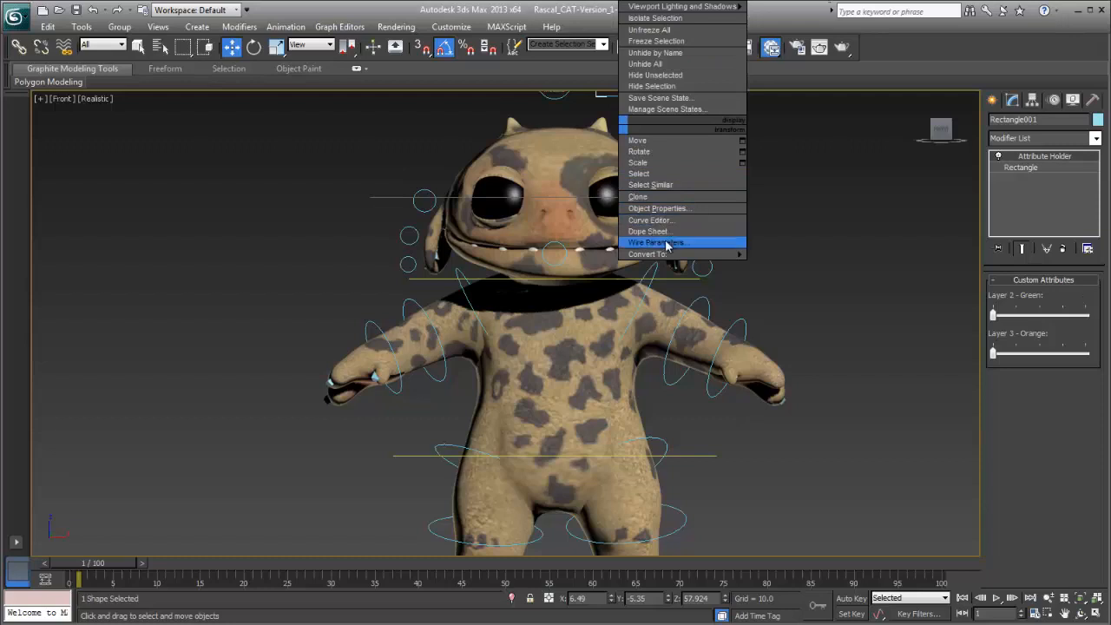
click(658, 242)
mouse_move(594, 94)
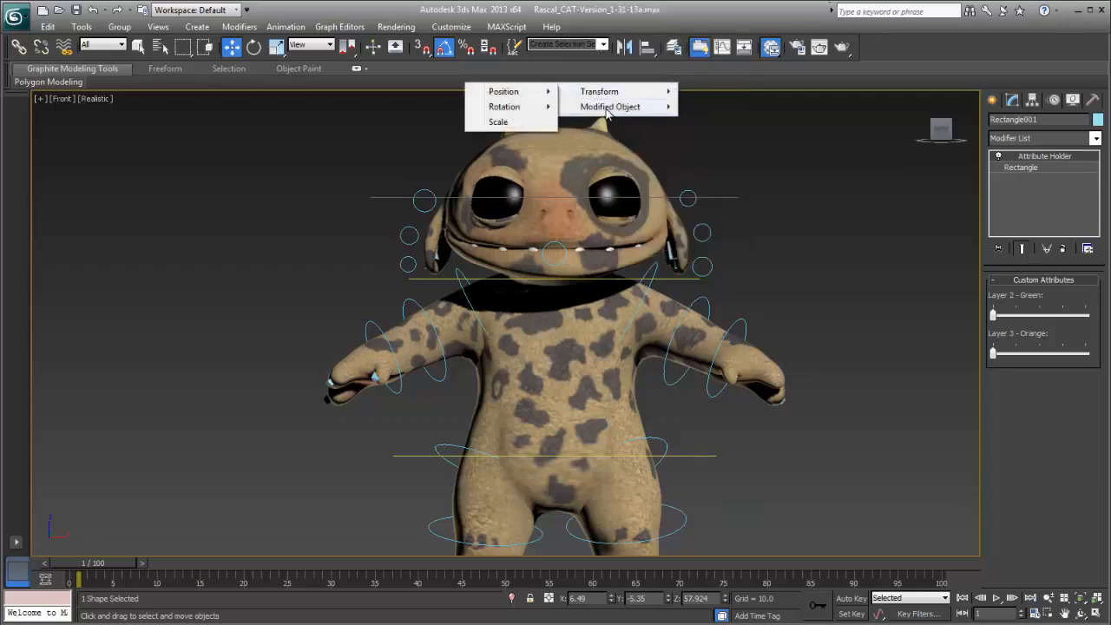
mouse_move(518, 115)
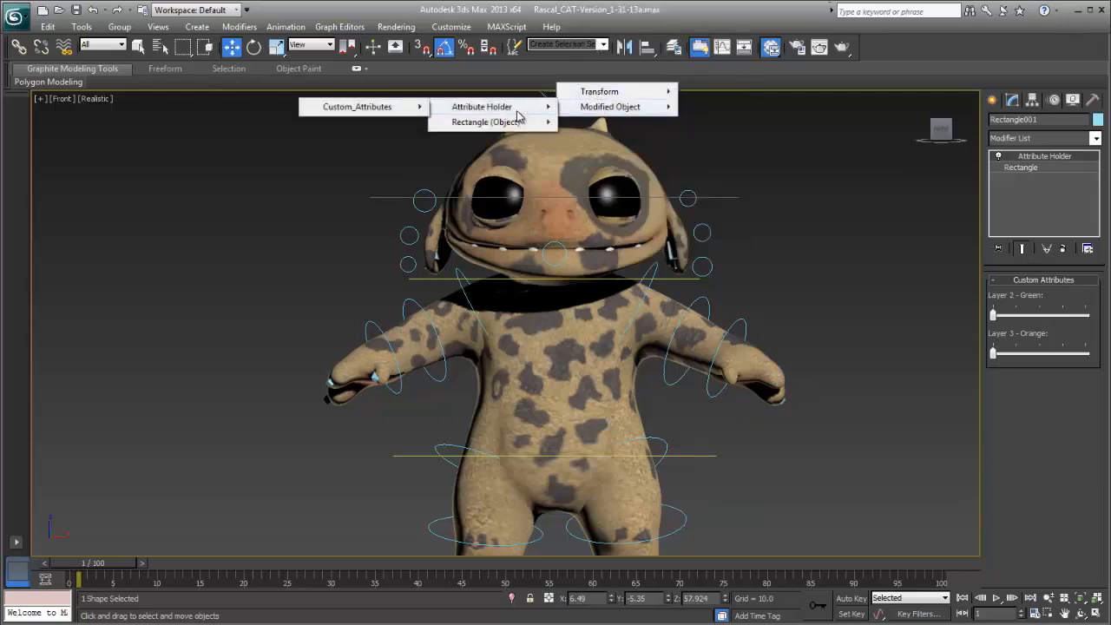
mouse_move(393, 115)
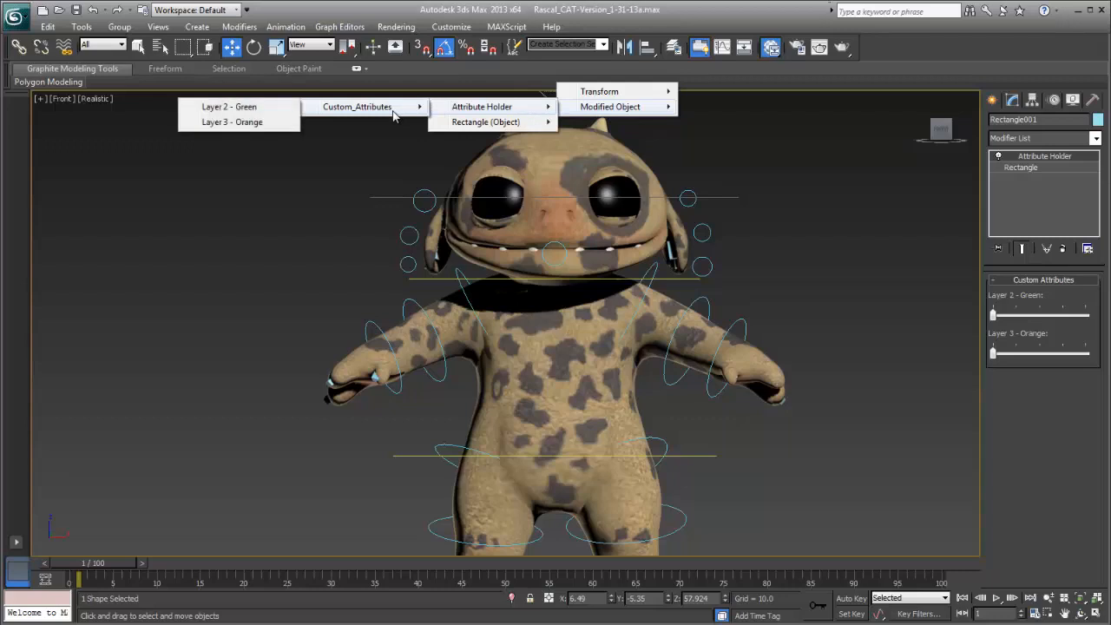
click(254, 124)
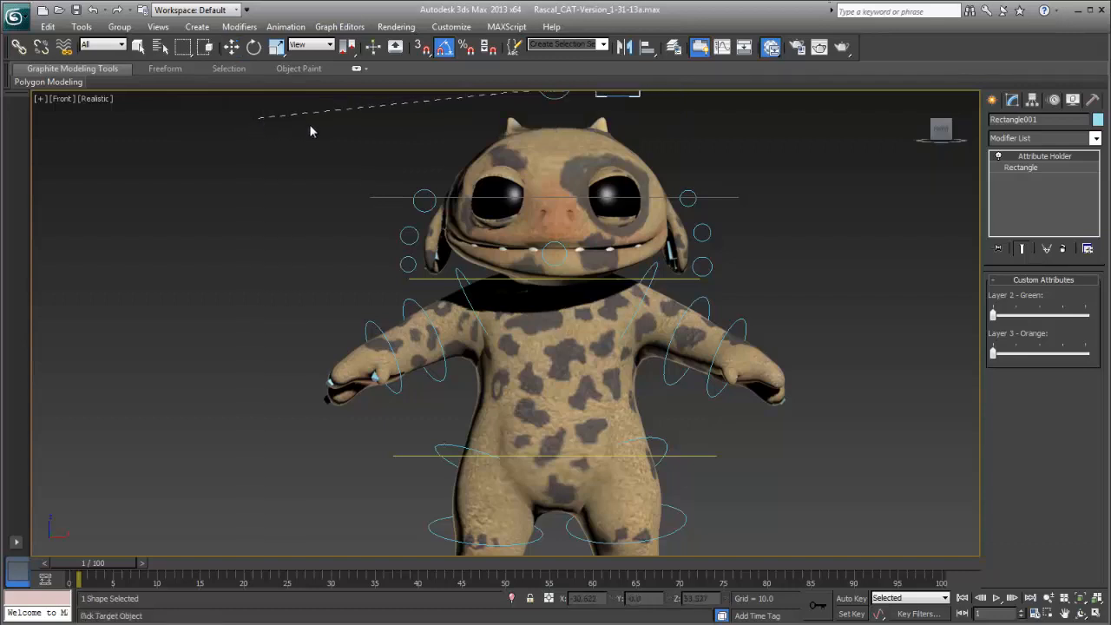
click(554, 128)
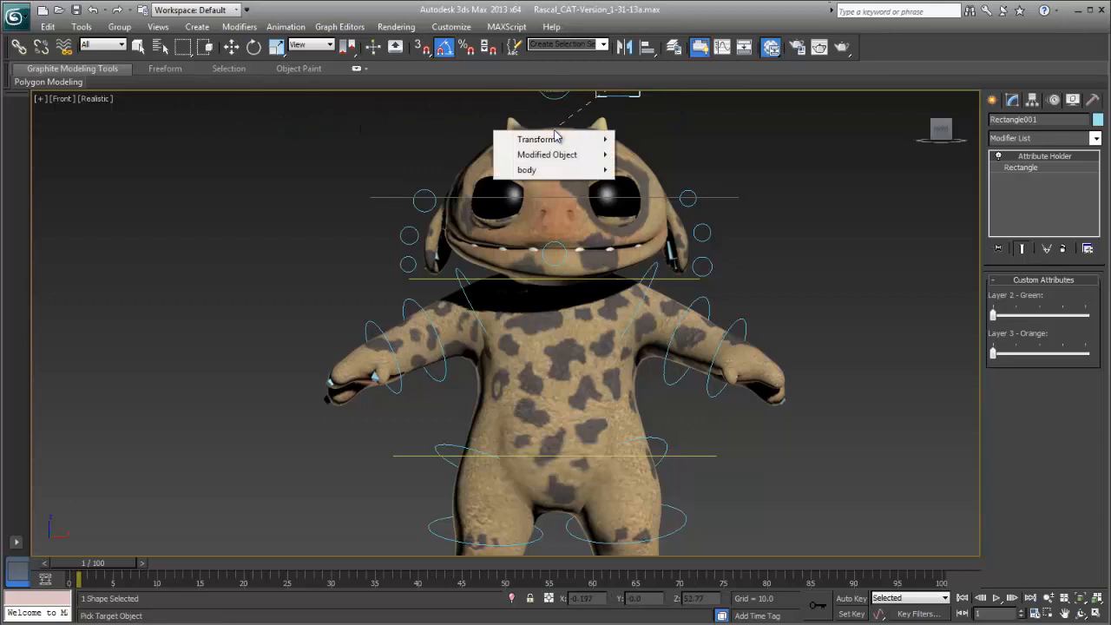
mouse_move(546, 174)
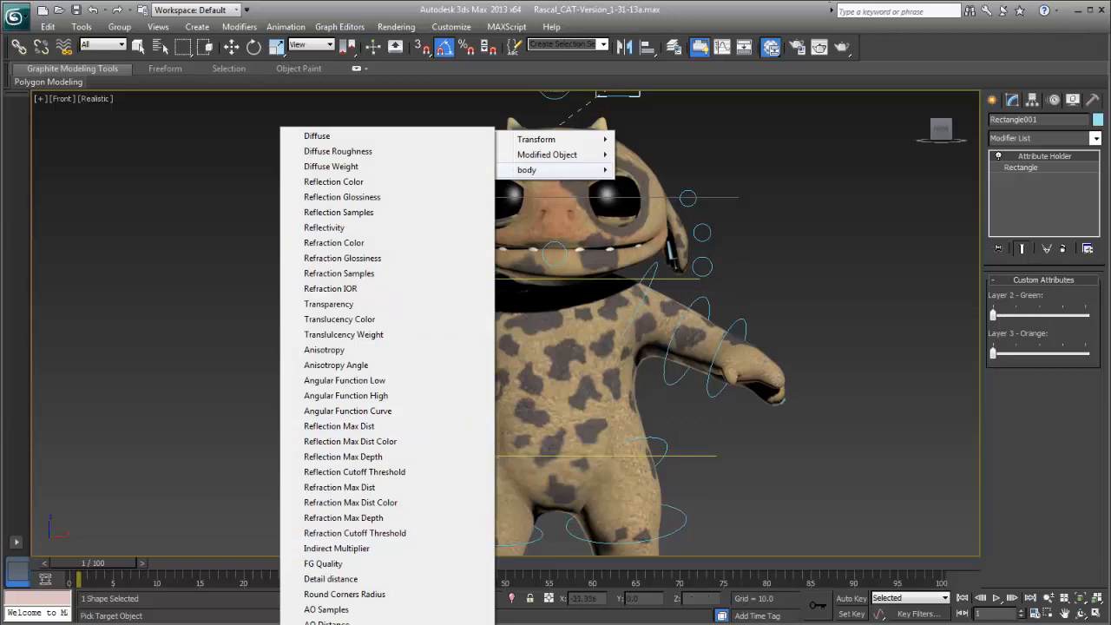
click(413, 623)
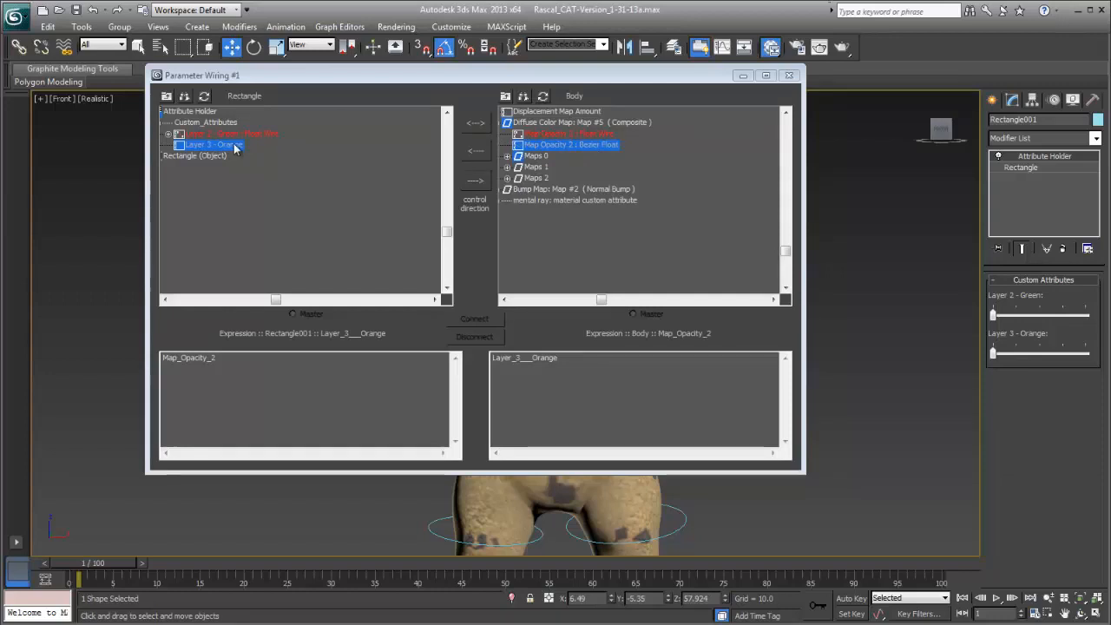
Connect Layer 3 - Orange and Map Opacity 2 with two-way control and close the wiring dialog
click(482, 127)
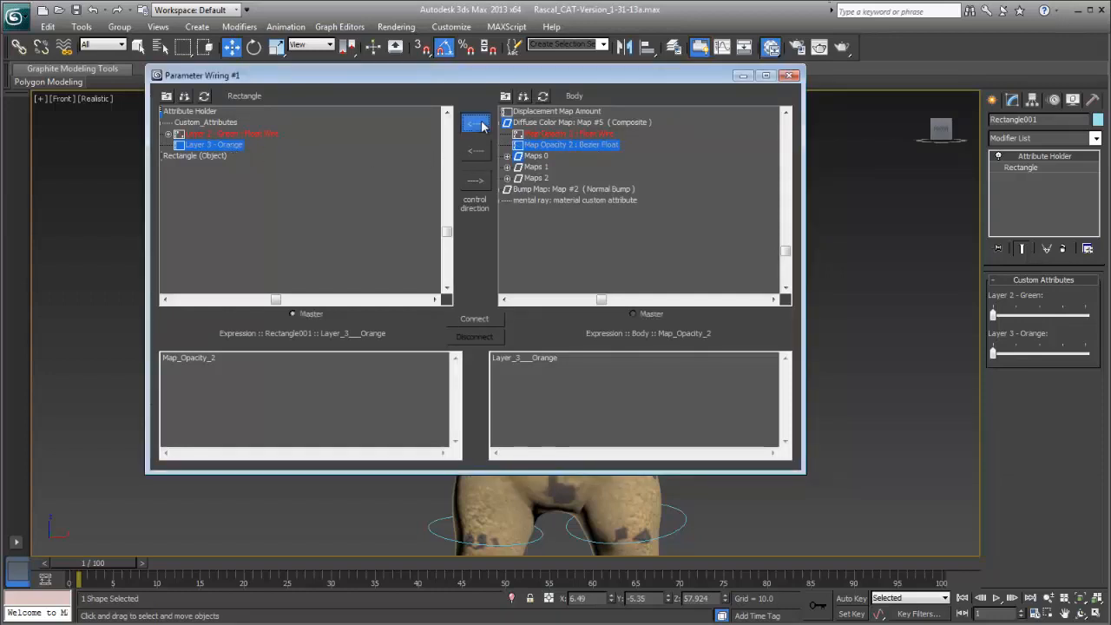
click(486, 320)
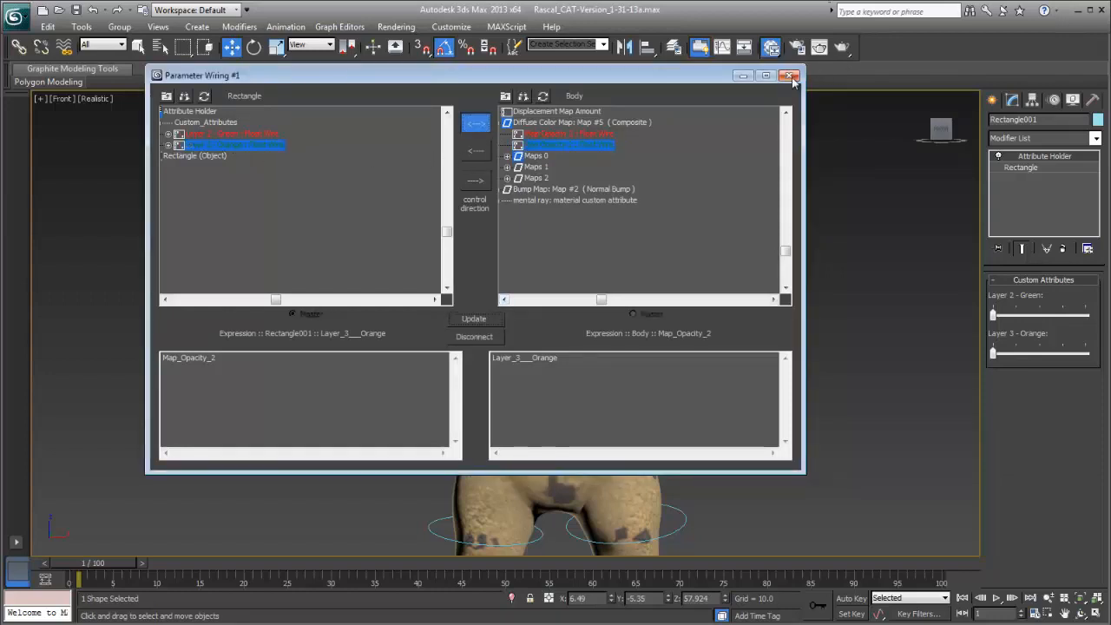
click(792, 77)
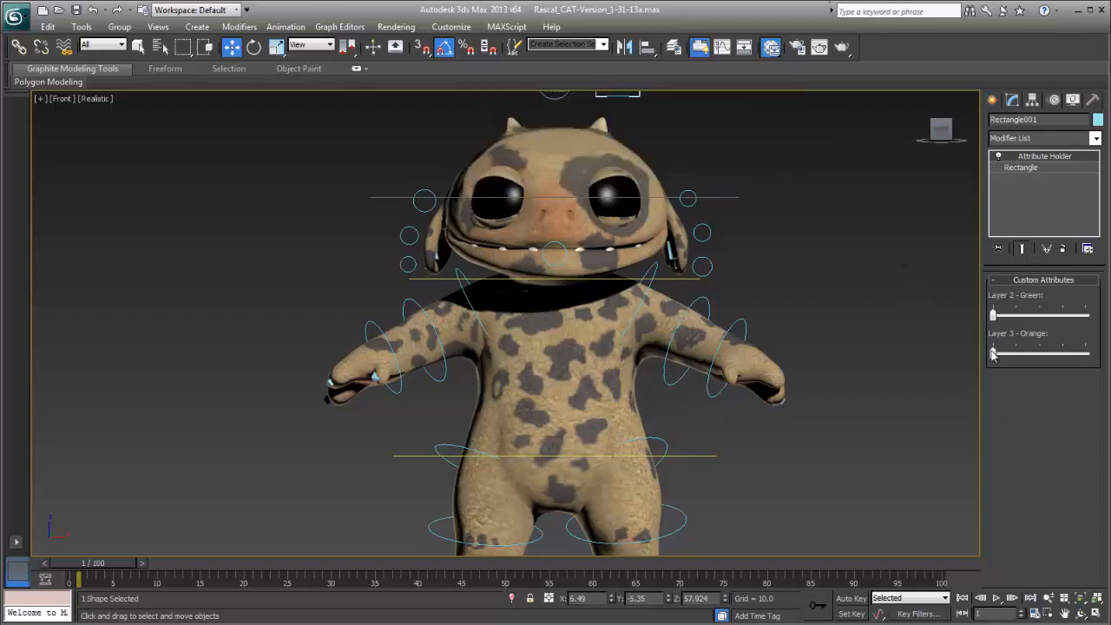
Test the Layer 2 - Green and Layer 3 - Orange sliders on the body texture and return both to their minimum
drag(996, 318, 970, 316)
drag(994, 353, 1105, 356)
drag(987, 356, 1035, 319)
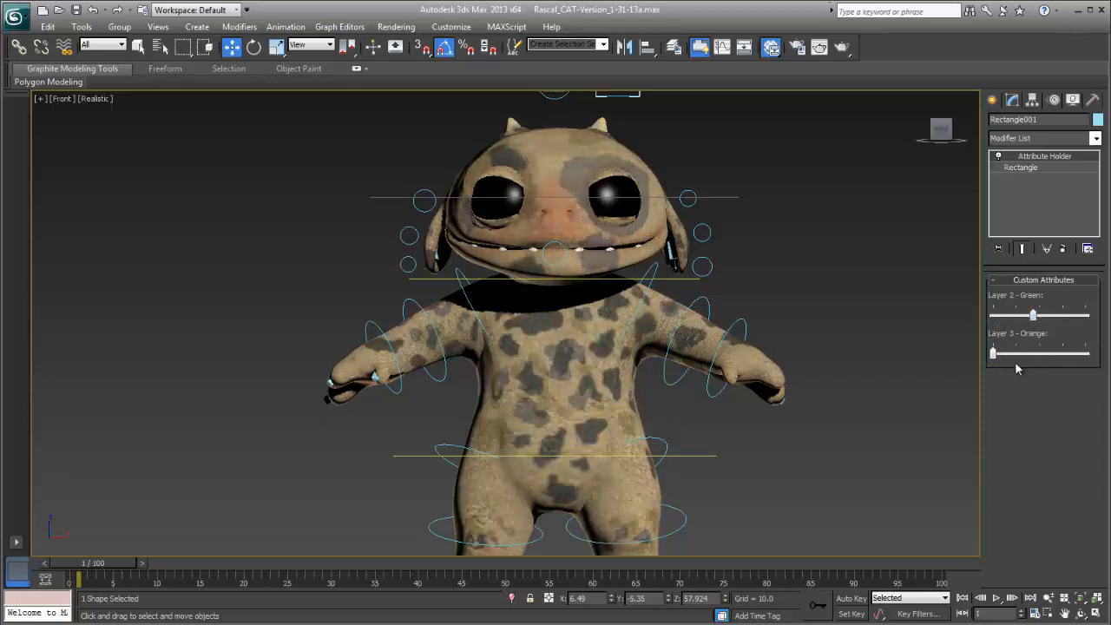
drag(1021, 362, 950, 350)
drag(1033, 318, 988, 317)
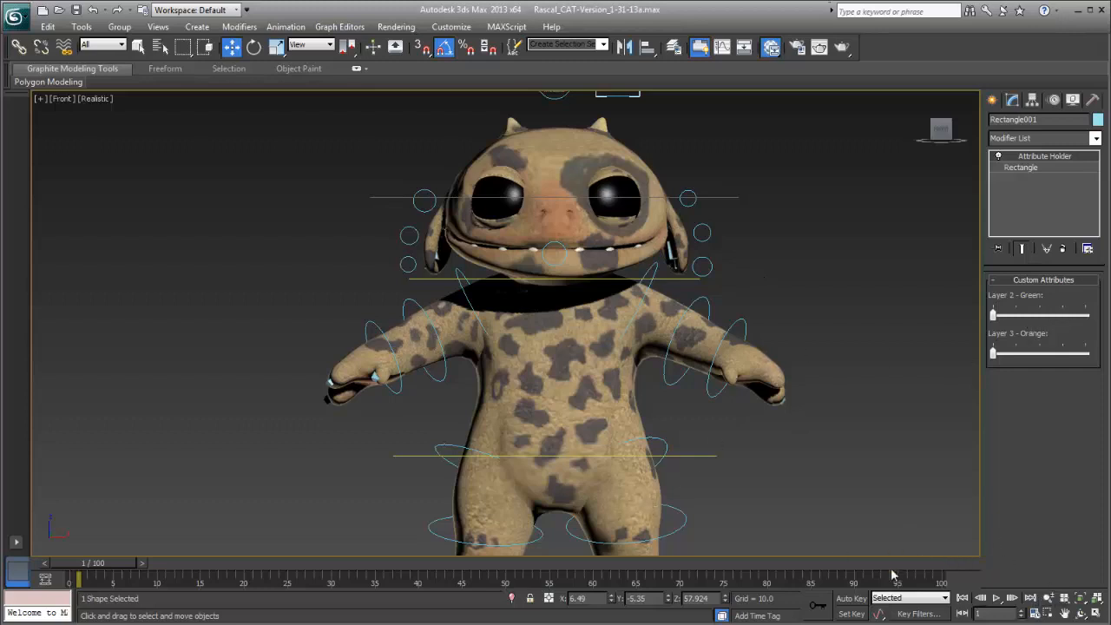
With Auto Key on, key the Layer 2 - Green slider at its maximum on frame 19 and scrub back to check the texture change
click(851, 598)
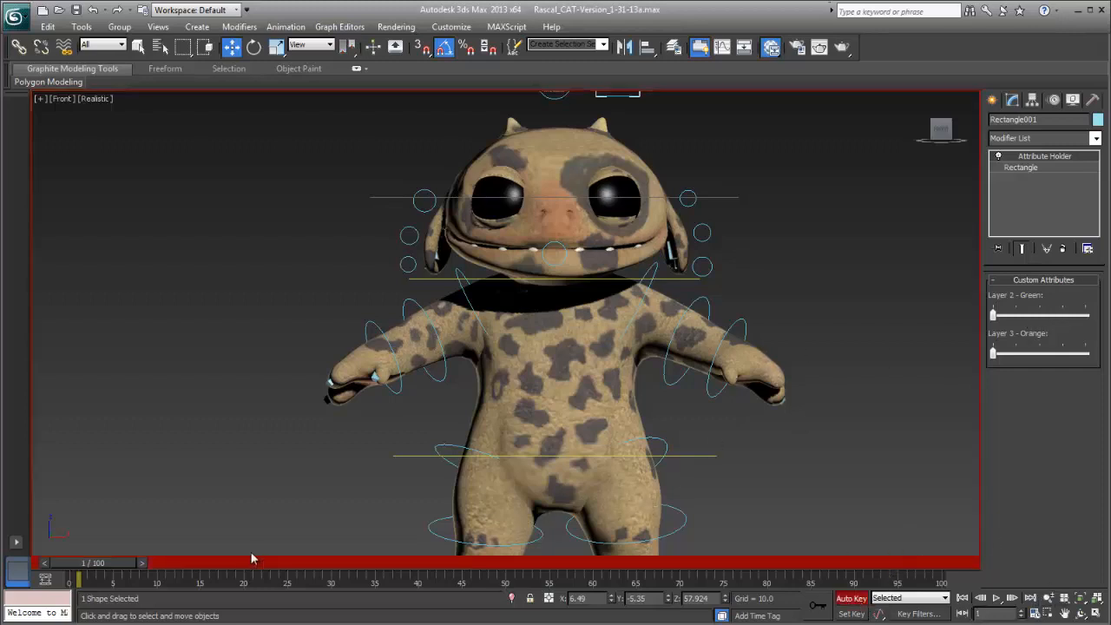
drag(111, 570, 264, 580)
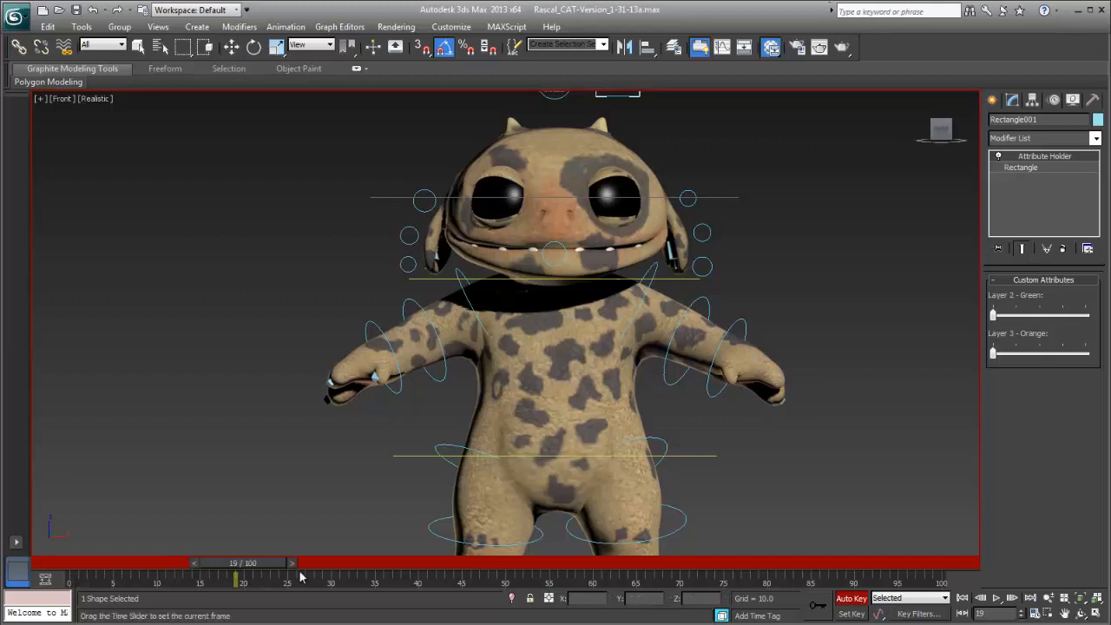
key(w)
drag(994, 315, 1088, 315)
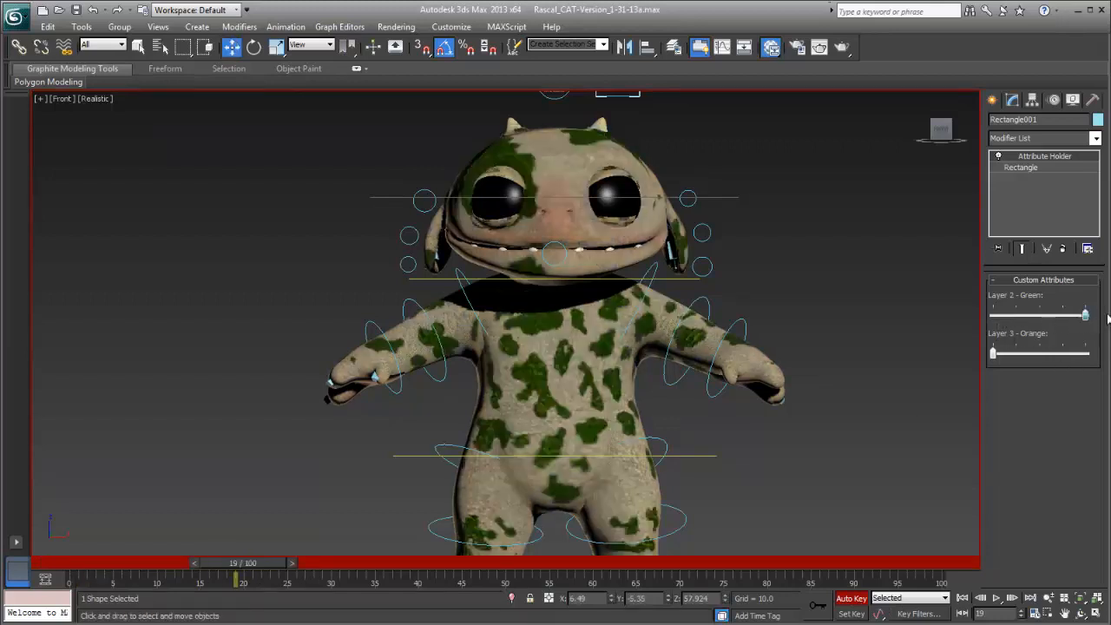
drag(282, 562, 208, 563)
mouse_move(135, 567)
mouse_down()
mouse_move(65, 560)
mouse_move(272, 575)
mouse_move(128, 558)
mouse_up()
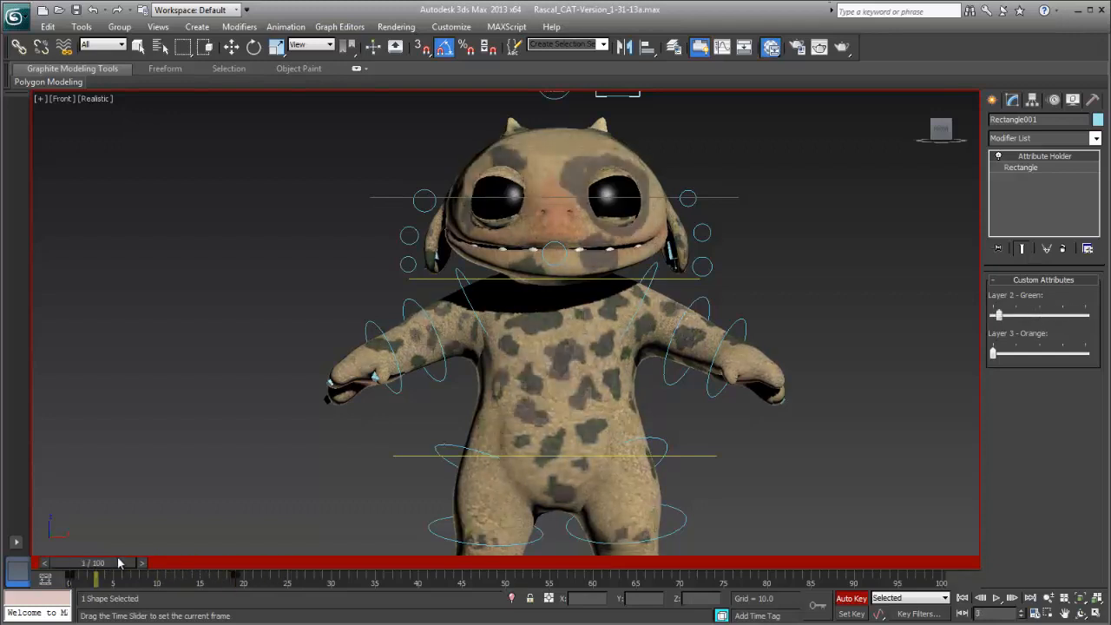
Rearrange the Composite map and the Map #3 and Map #4 bitmap nodes in the material graph to free space between them
key(w)
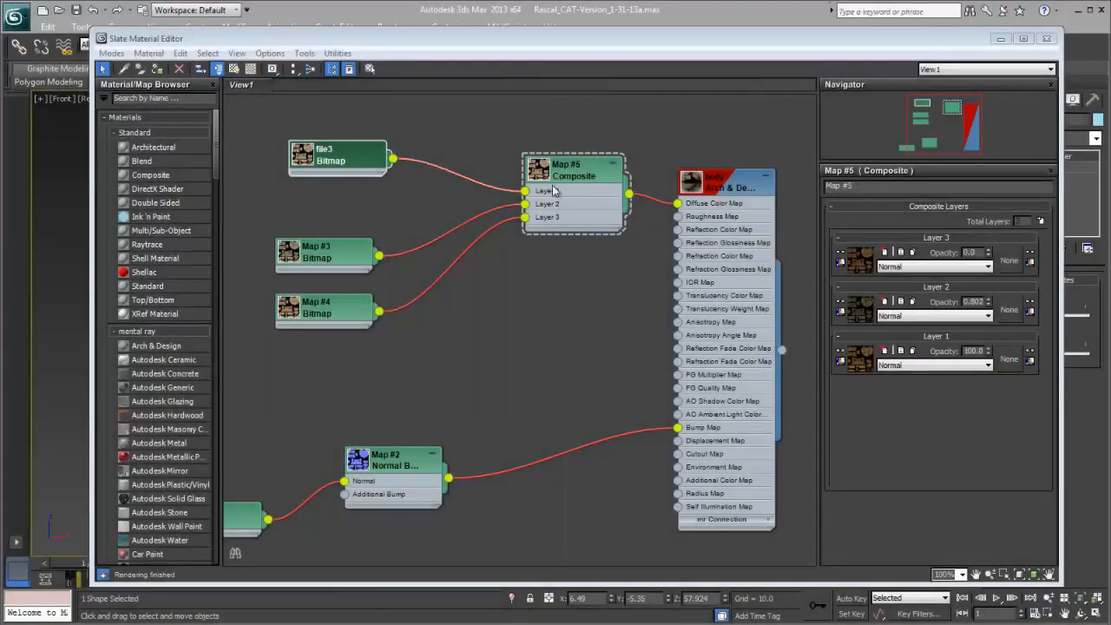
drag(571, 169, 571, 154)
drag(335, 253, 308, 240)
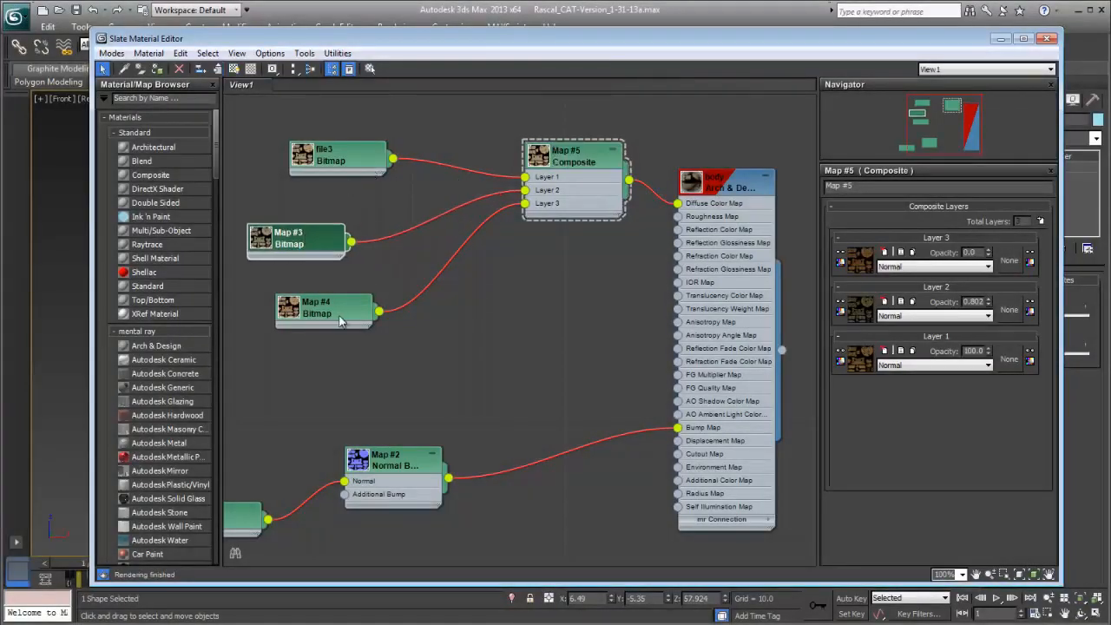
drag(339, 310, 311, 311)
drag(568, 171, 581, 163)
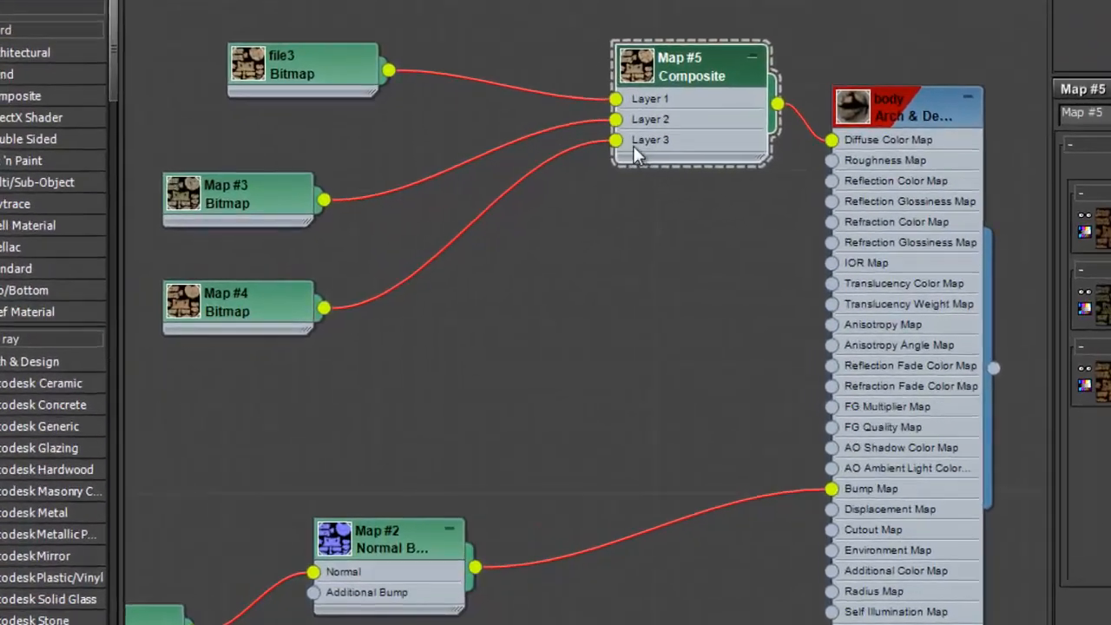
Add a standard Color Correction map to the material graph and place it below the Composite node
right_click(592, 217)
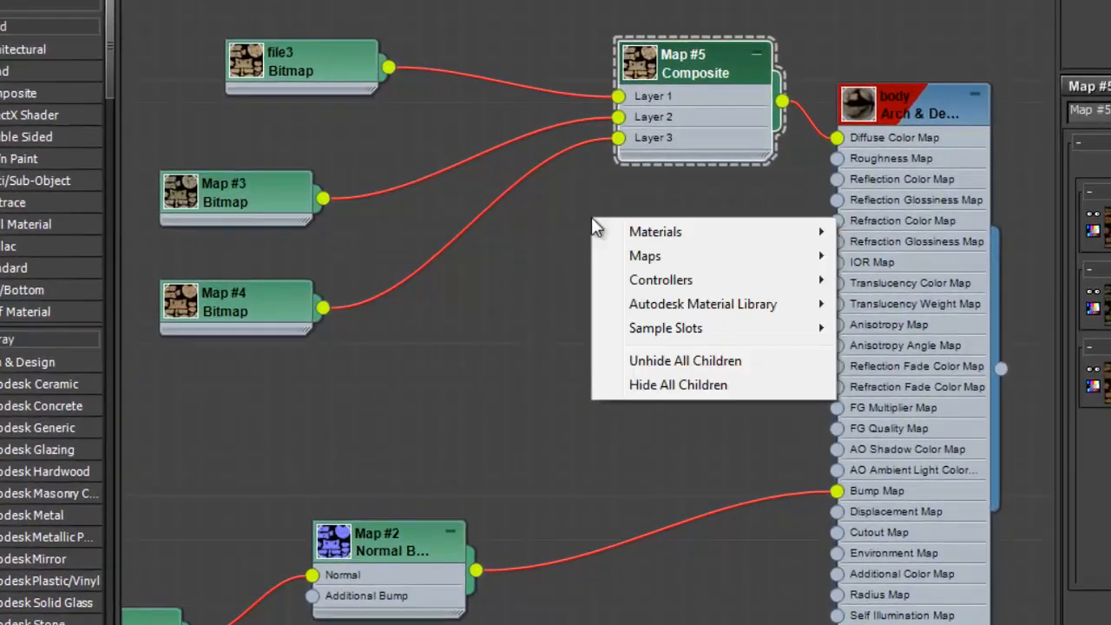
mouse_move(661, 236)
mouse_move(659, 260)
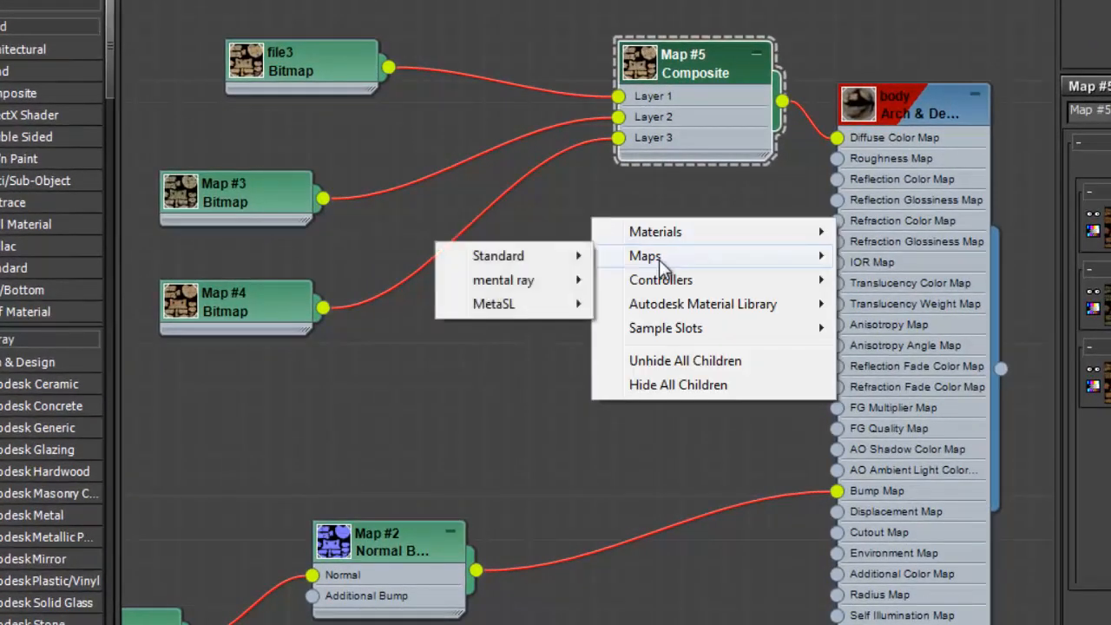
mouse_move(540, 259)
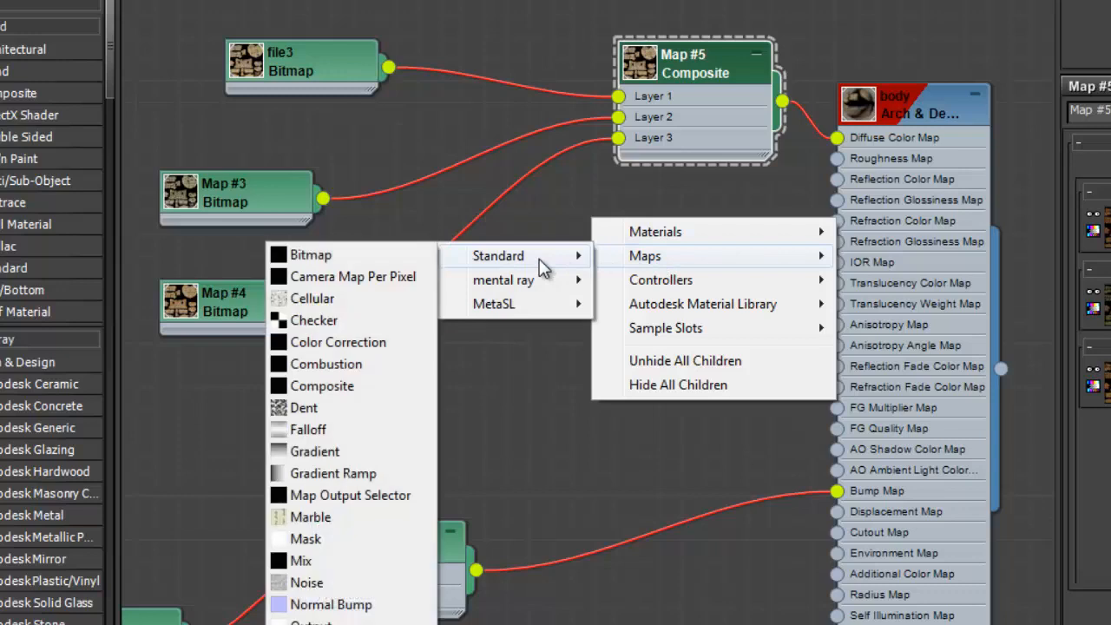
click(343, 344)
drag(608, 219, 598, 290)
Add a second Color Correction map and place it directly below the first one
right_click(630, 403)
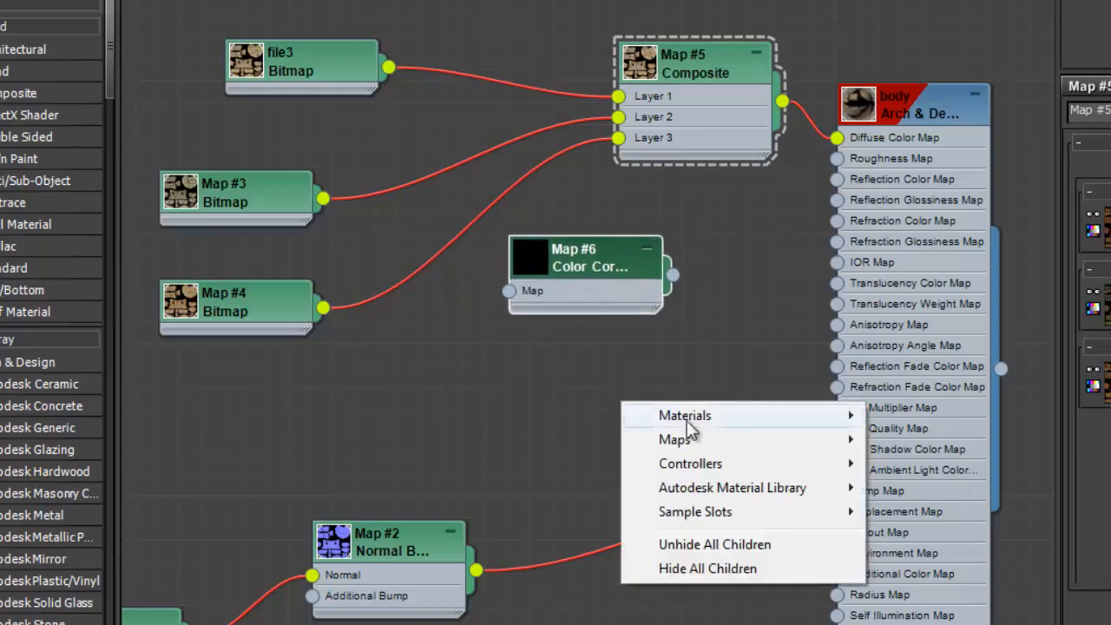
mouse_move(692, 439)
mouse_move(573, 450)
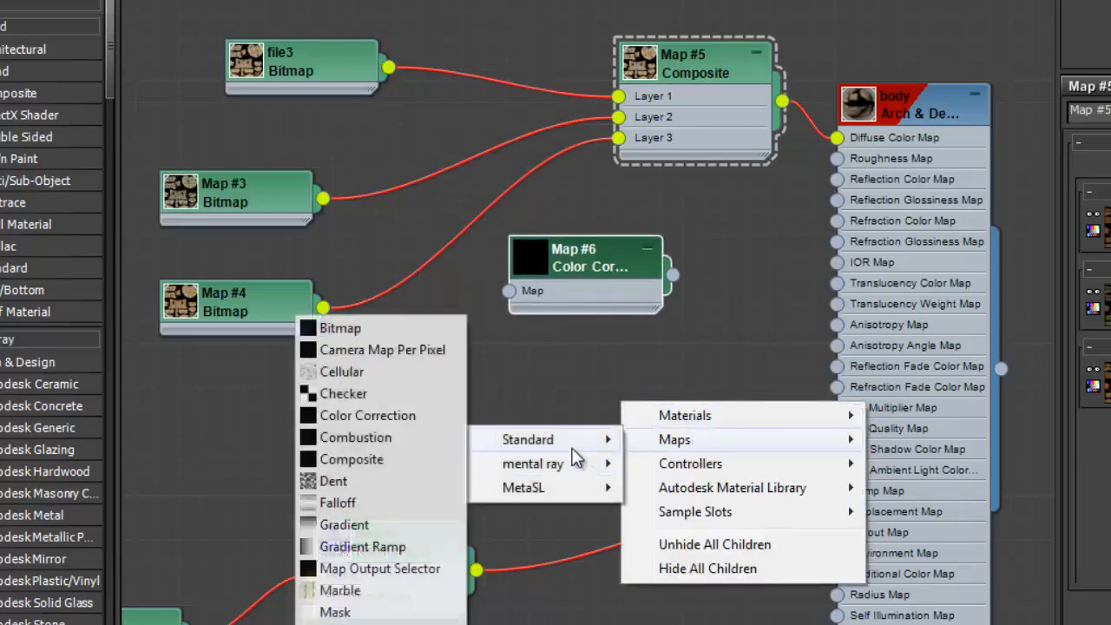
click(399, 417)
drag(608, 378, 582, 369)
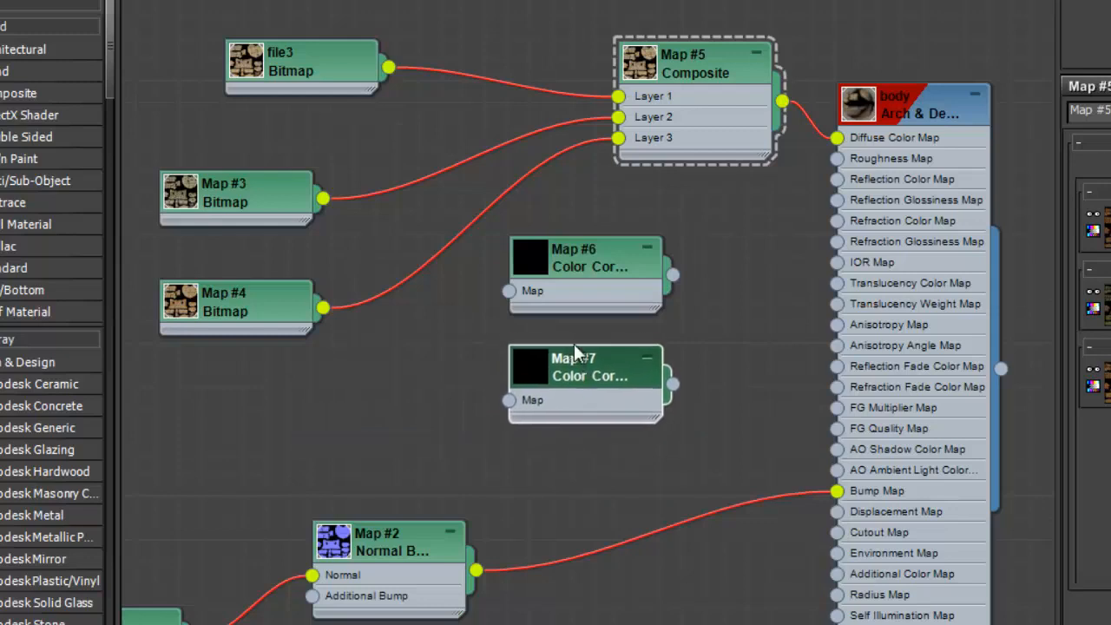
Feed the file3 bitmap into both Color Correction maps and move the two nodes closer to the bitmaps
drag(389, 69, 509, 291)
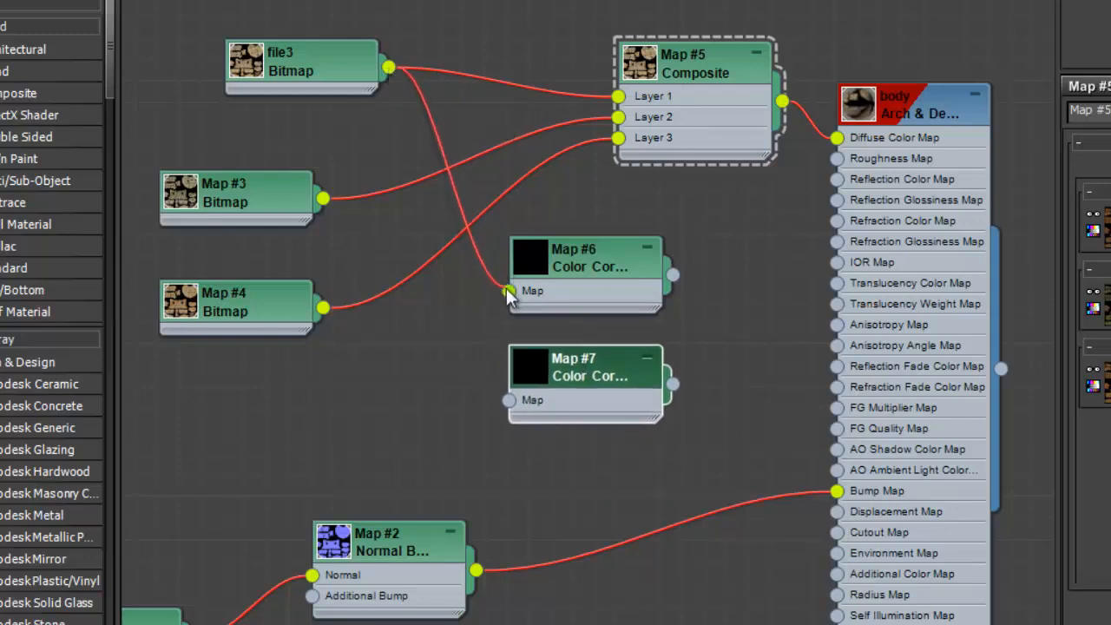
drag(389, 69, 509, 400)
drag(575, 379, 467, 379)
drag(582, 279, 494, 191)
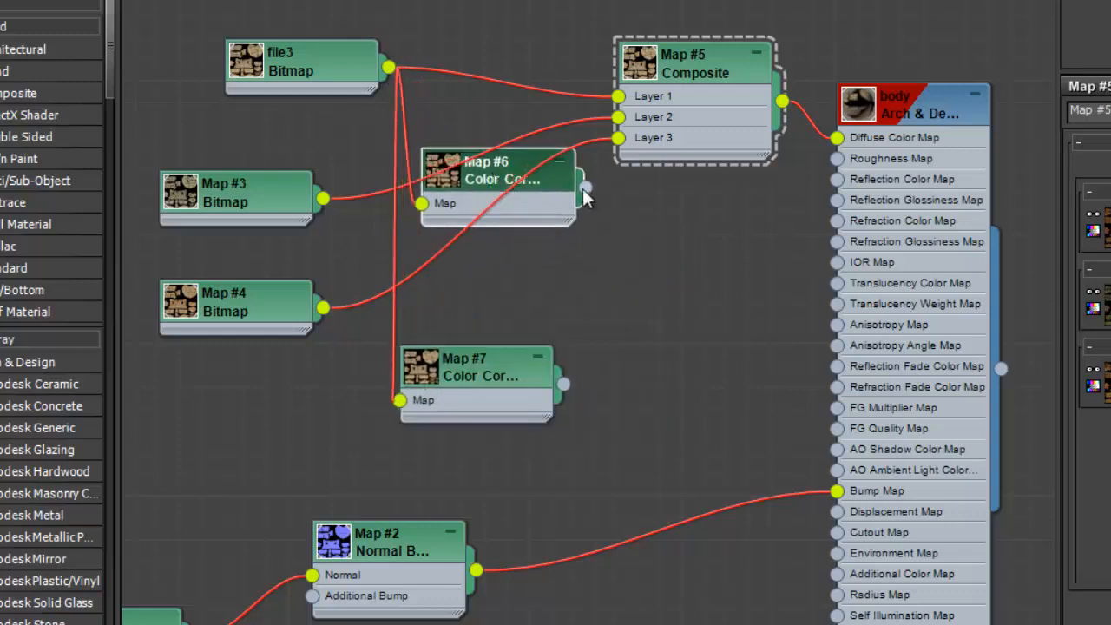
Connect Color Correction Map #6 to the Composite's Layer 2 and Map #7 to Layer 3, and tidy the node layout
drag(585, 188, 620, 141)
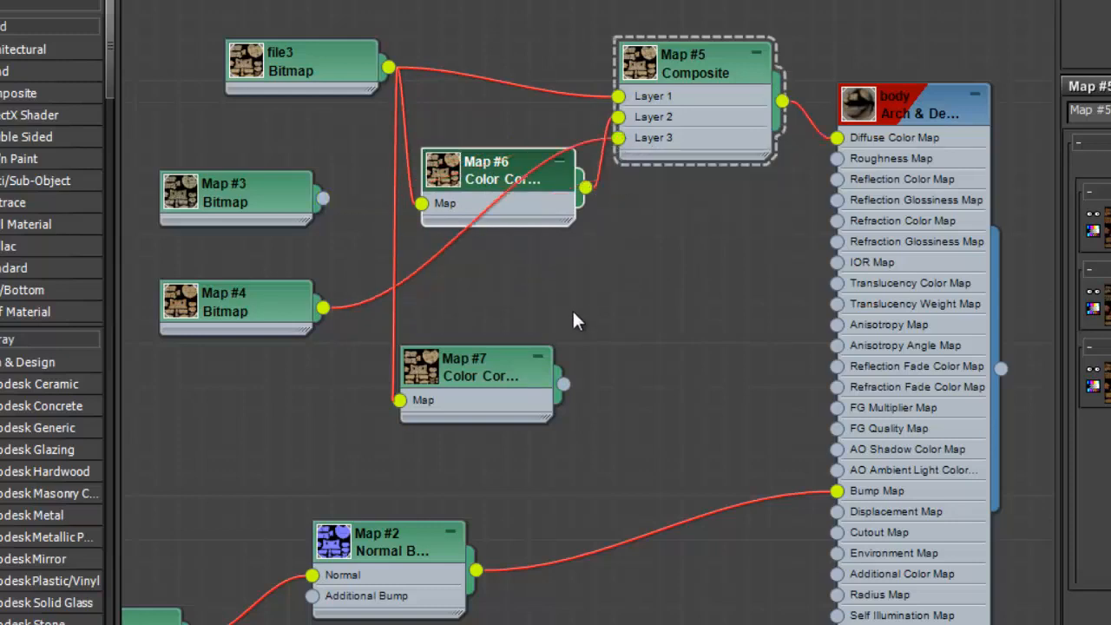
drag(565, 385, 618, 180)
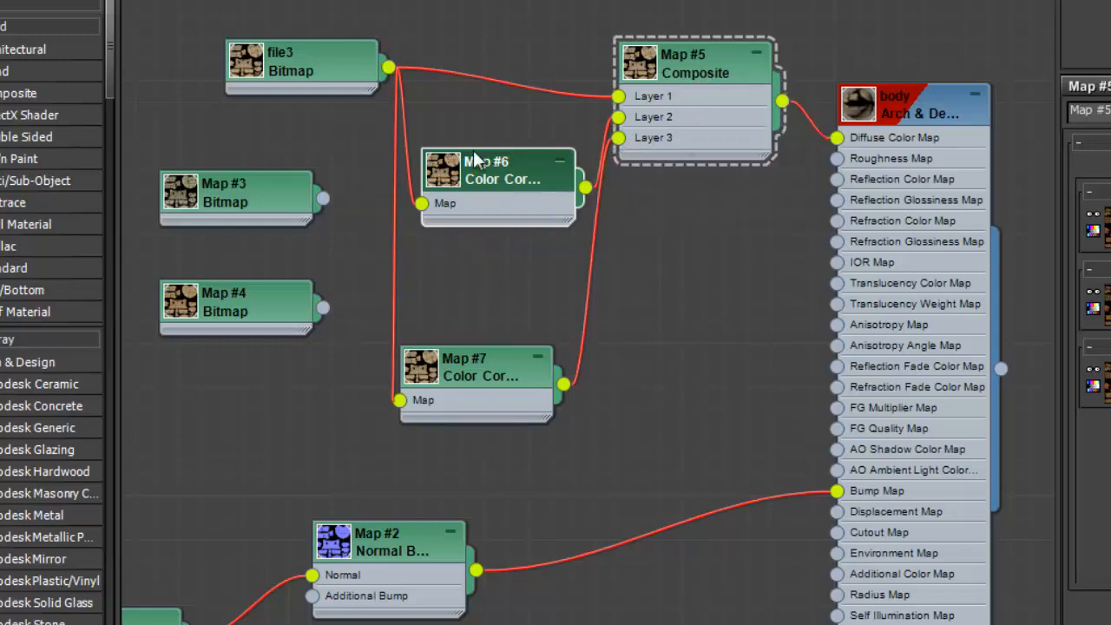
drag(473, 157, 452, 134)
drag(499, 359, 478, 293)
drag(343, 76, 299, 75)
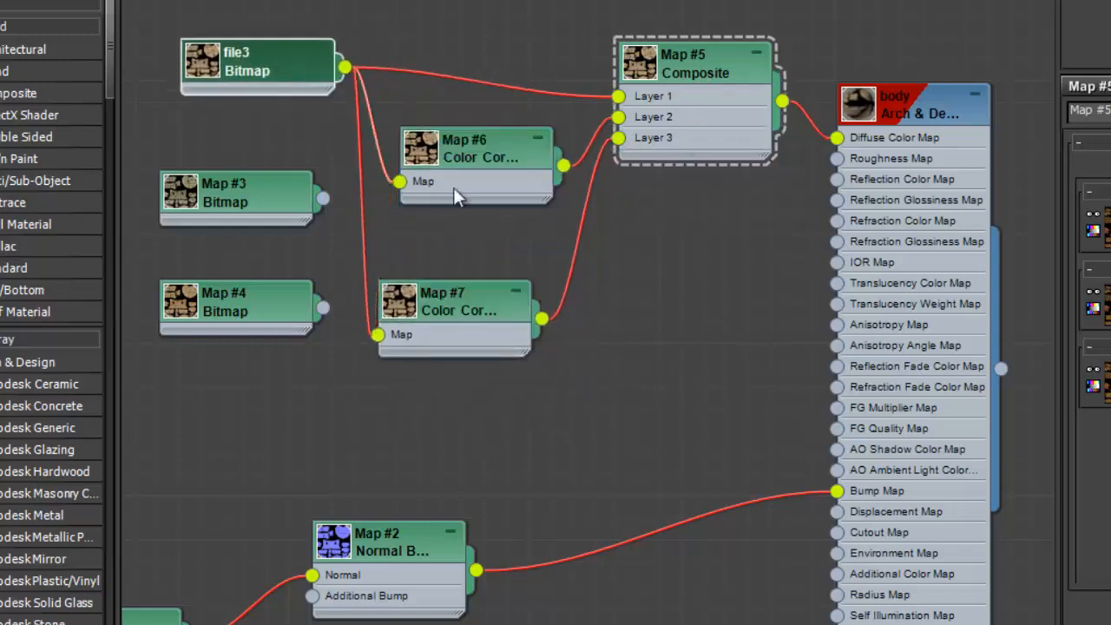
drag(489, 316, 512, 271)
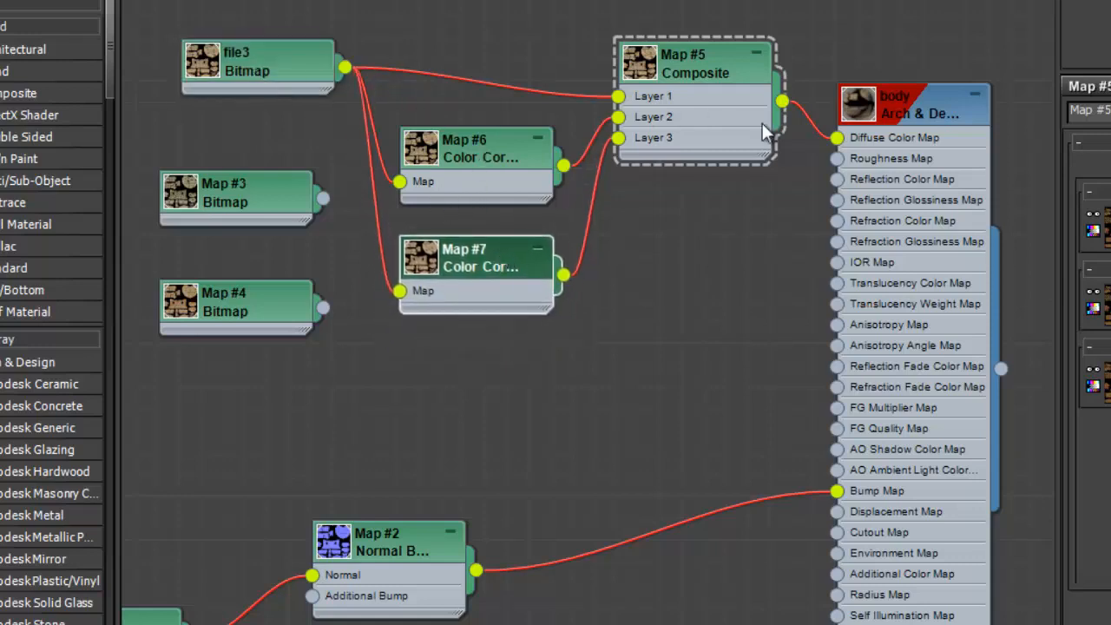
With the Layer 2 - Green slider at maximum, set the Map #6 Color Correction's Hue Shift to about 90.299
click(490, 156)
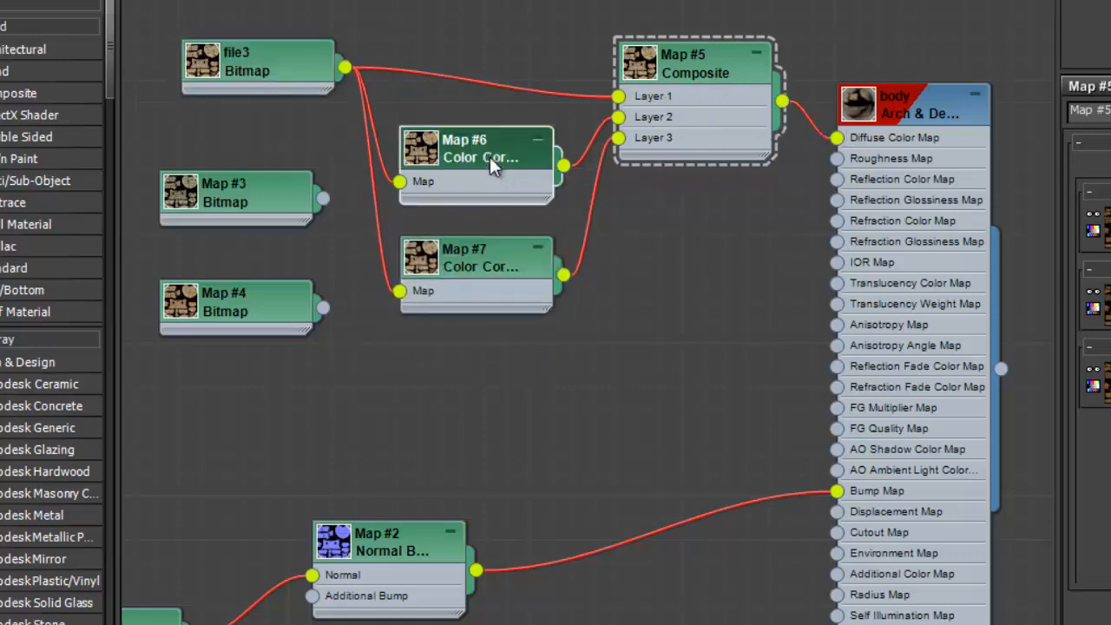
double_click(490, 156)
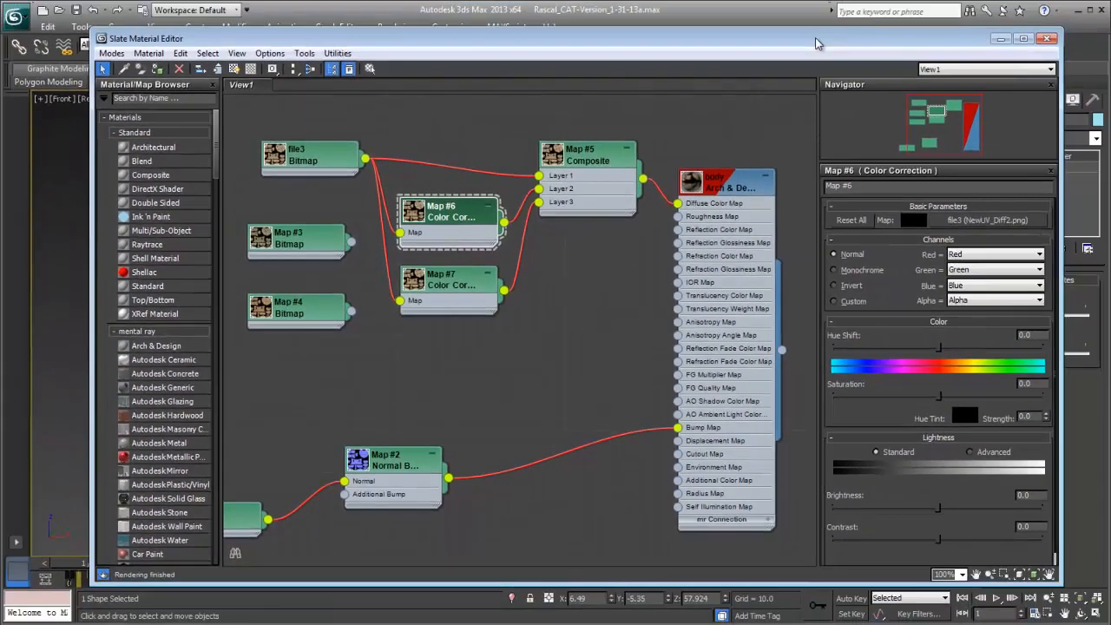
drag(817, 44, 91, 64)
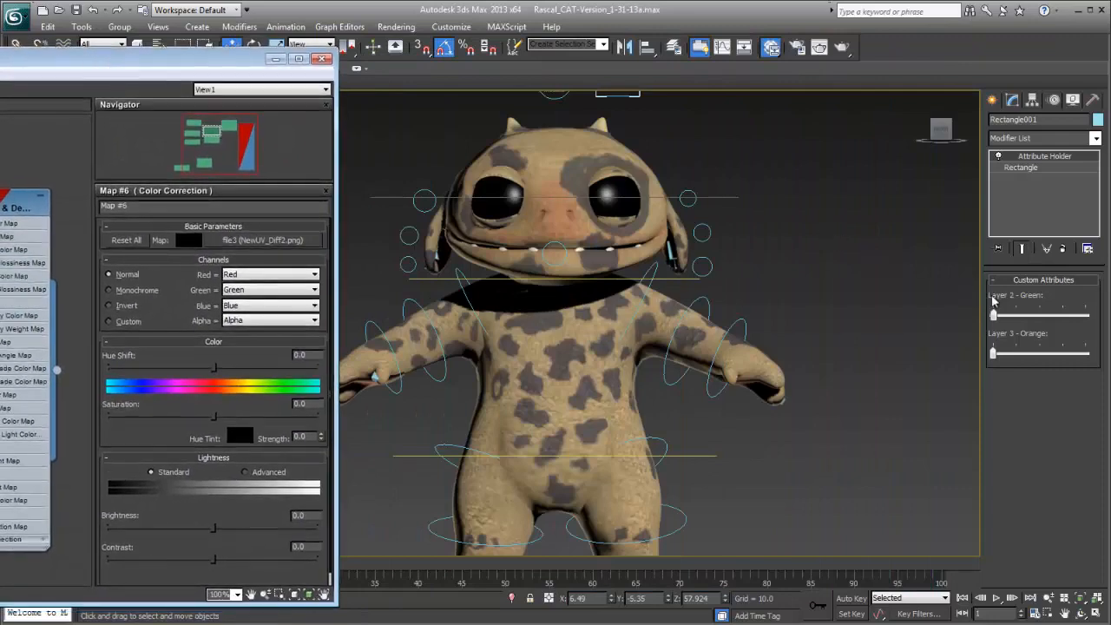
drag(996, 316, 1098, 321)
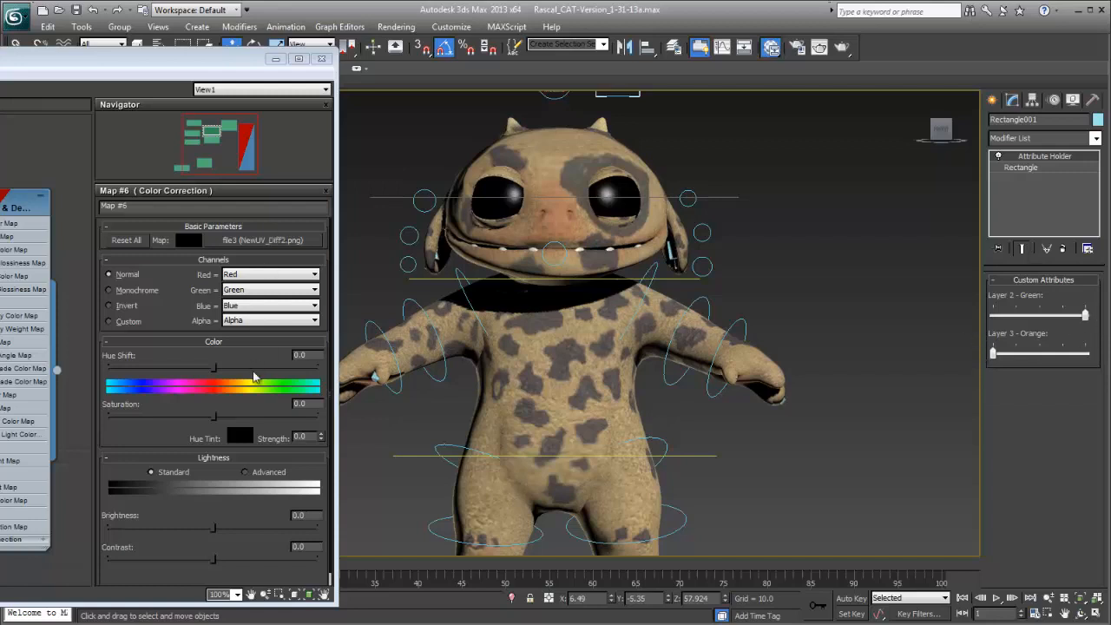
drag(215, 372, 269, 373)
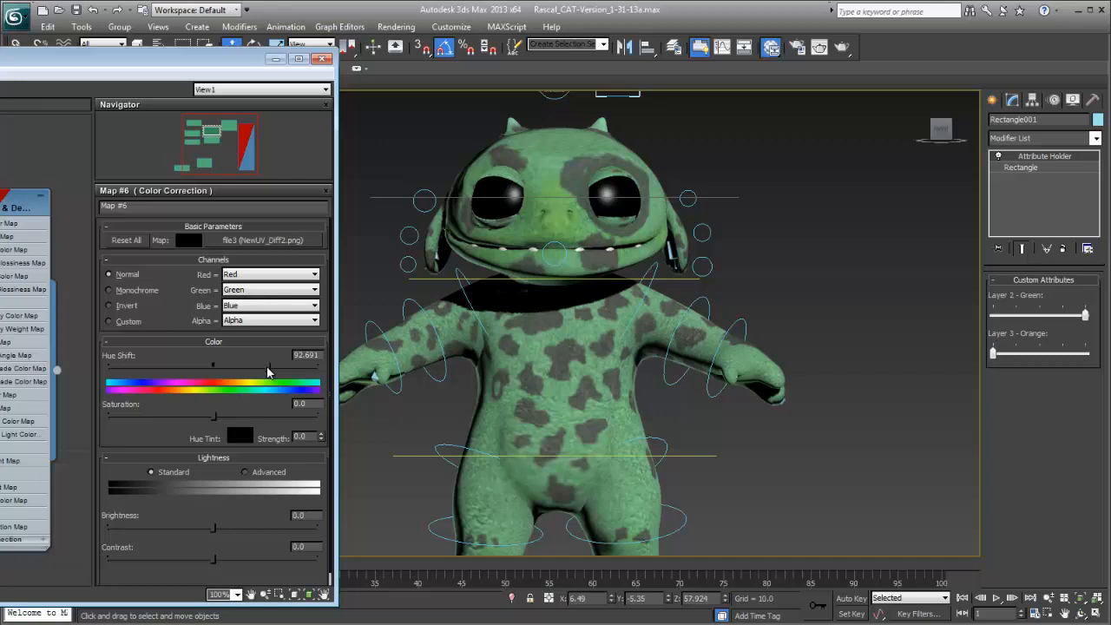
drag(268, 373, 267, 371)
With Layer 2 - Green at minimum and Layer 3 - Orange at maximum, set Map #7's Hue Shift to about -19.734 and Saturation to about 14.286
drag(1085, 315, 987, 319)
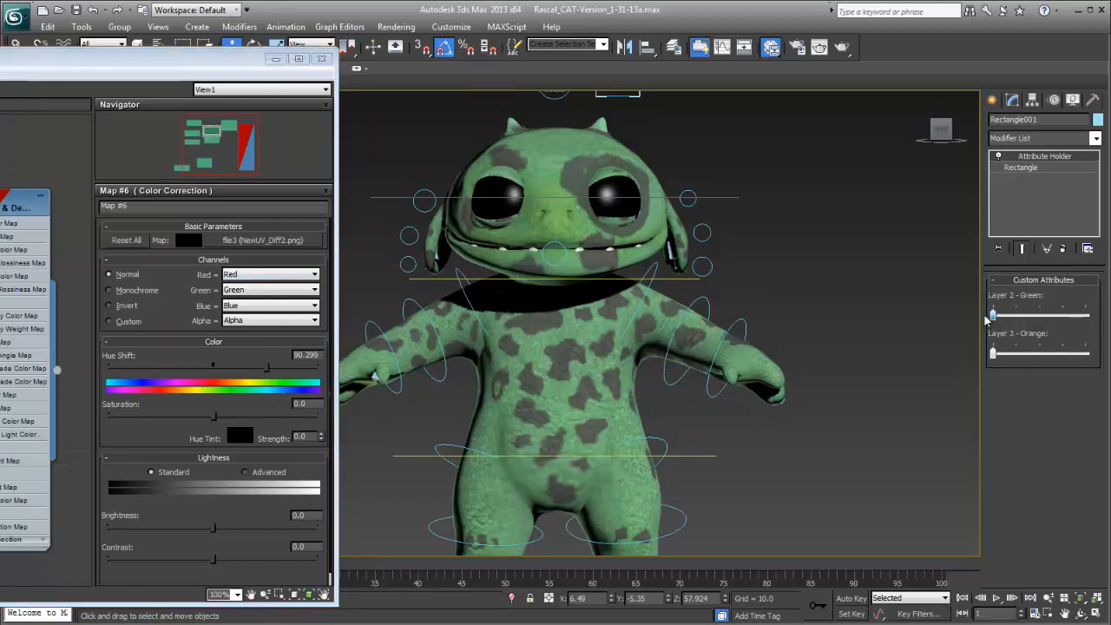
click(1091, 354)
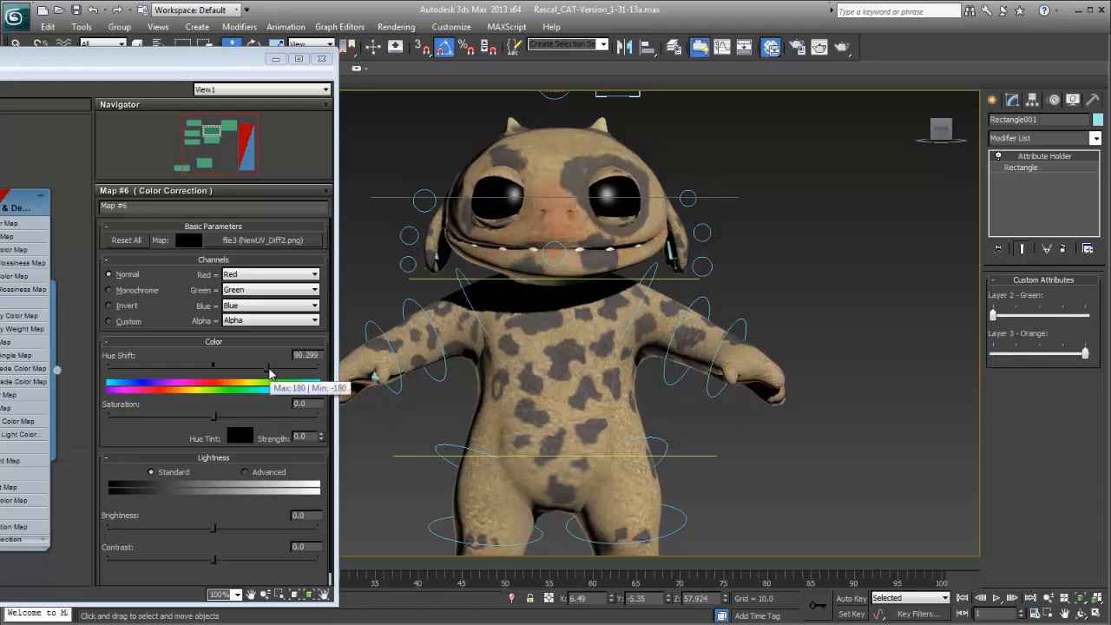
drag(82, 60, 725, 118)
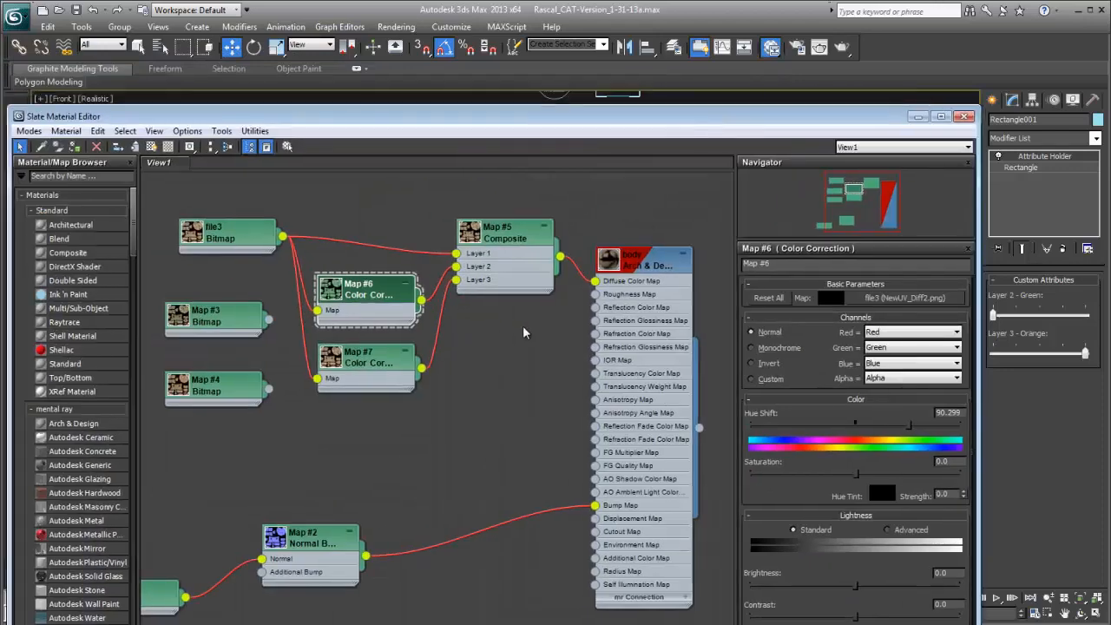
click(404, 352)
double_click(370, 352)
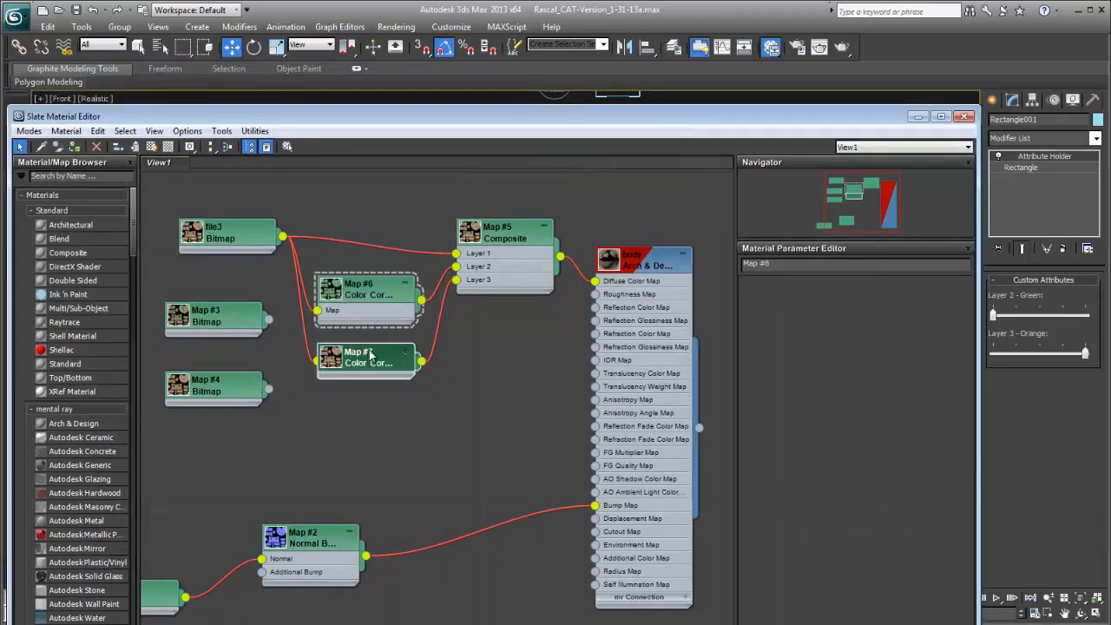
drag(498, 117, 0, 42)
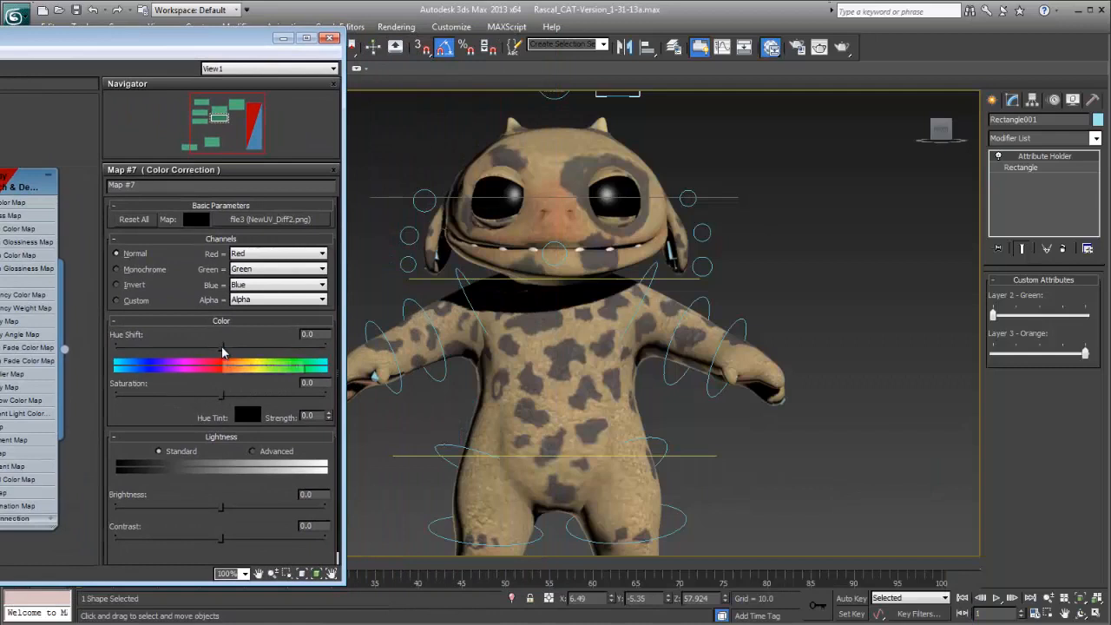
mouse_move(222, 345)
mouse_down()
mouse_move(244, 347)
mouse_move(209, 350)
mouse_up()
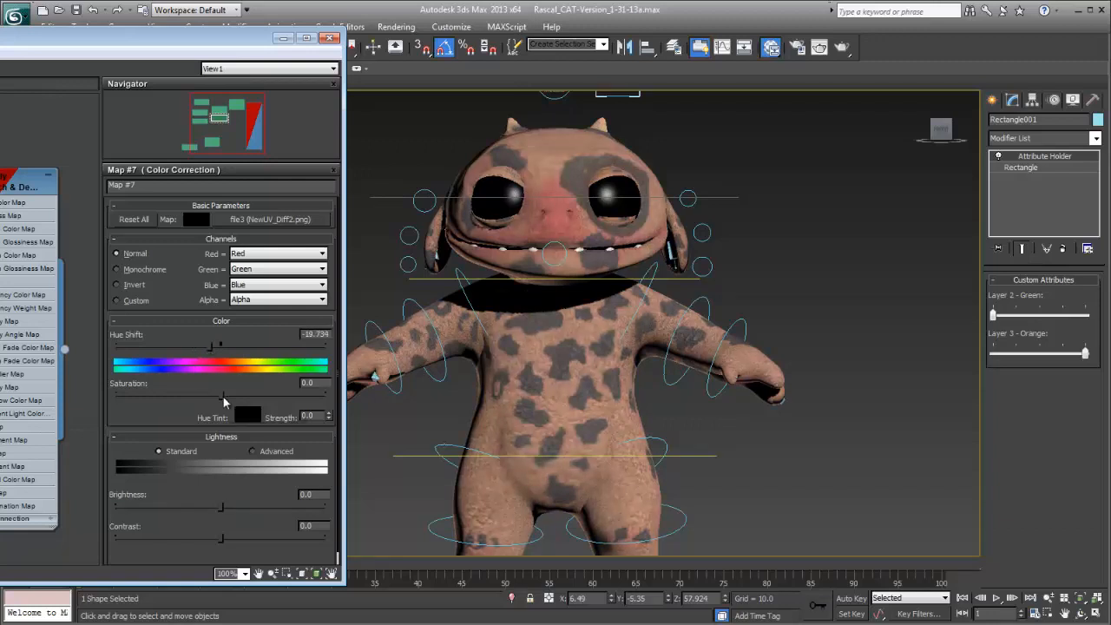
drag(222, 387, 235, 397)
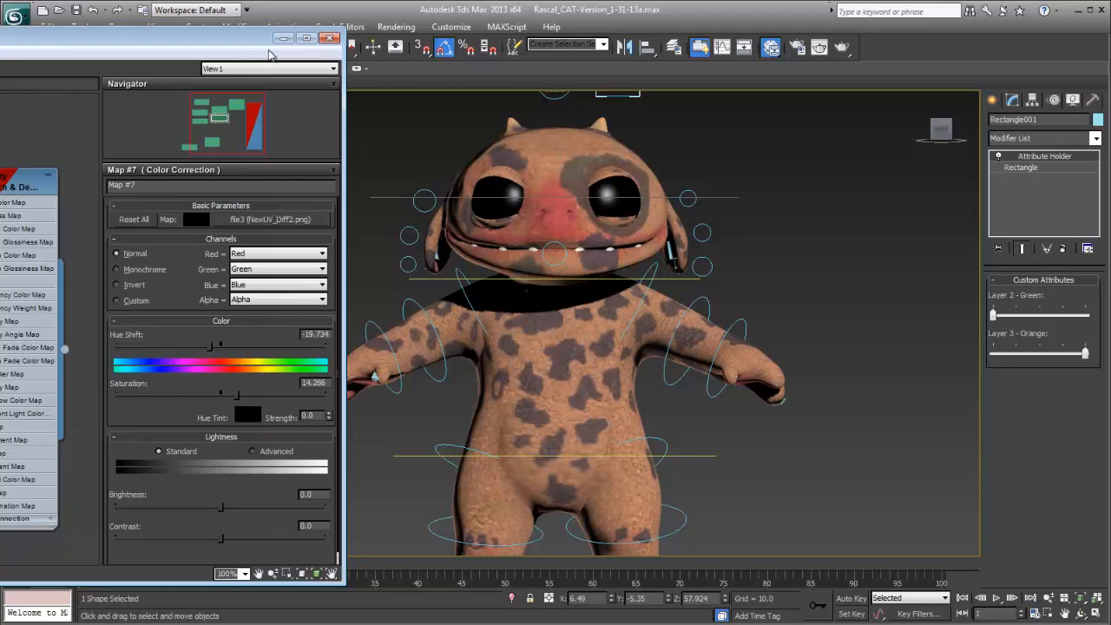
Move the material editor off the viewport and return the Layer 3 - Orange slider to its minimum
drag(243, 43, 259, 43)
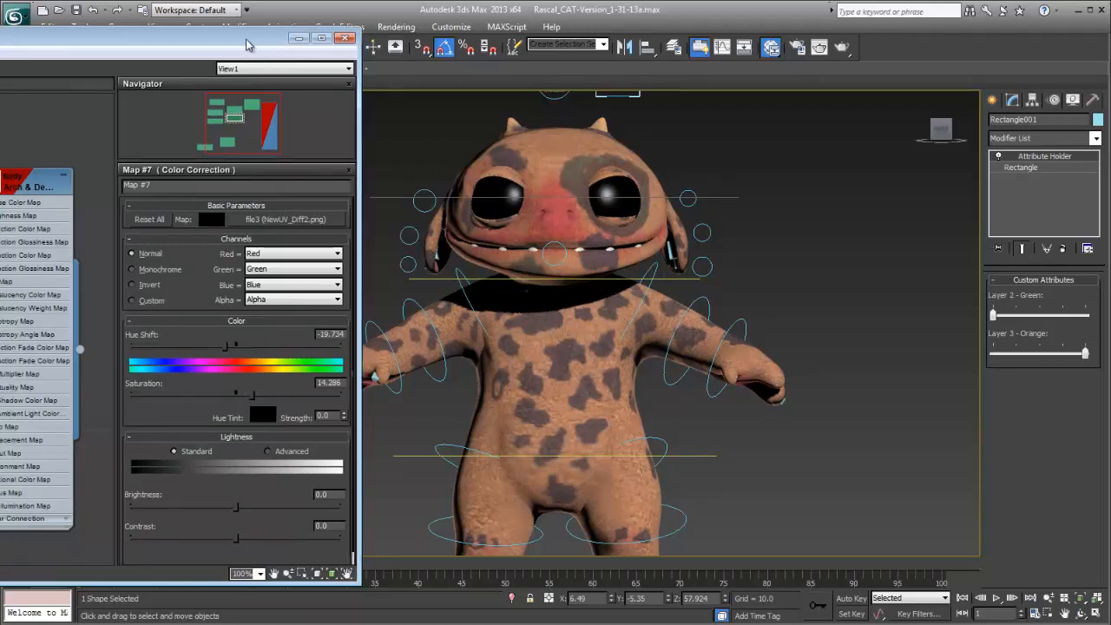
drag(261, 43, 0, 44)
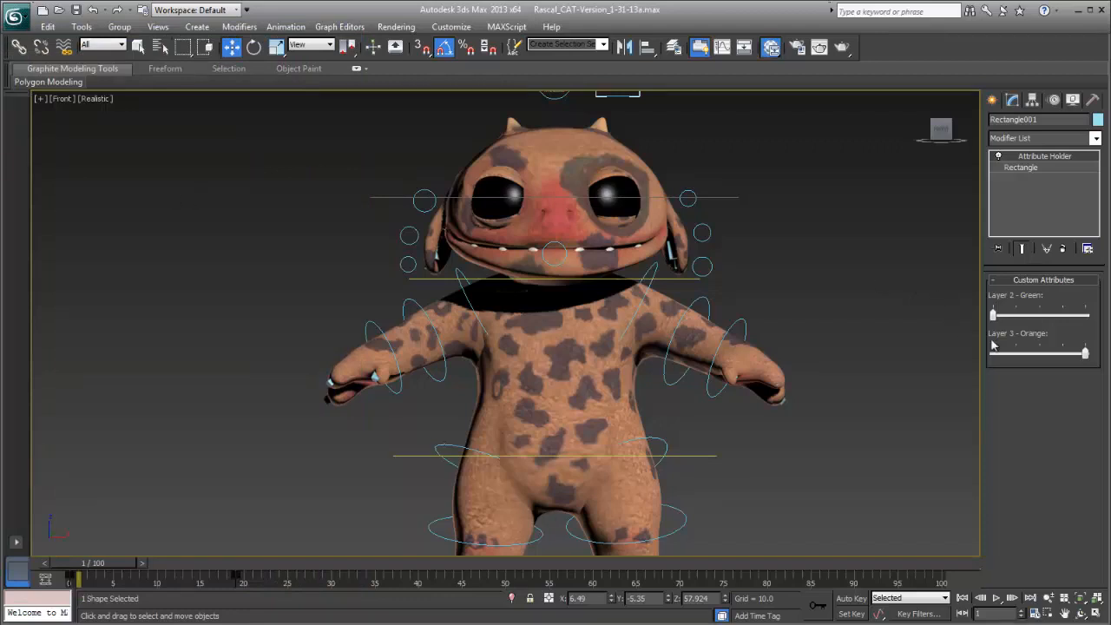
drag(1087, 354, 981, 317)
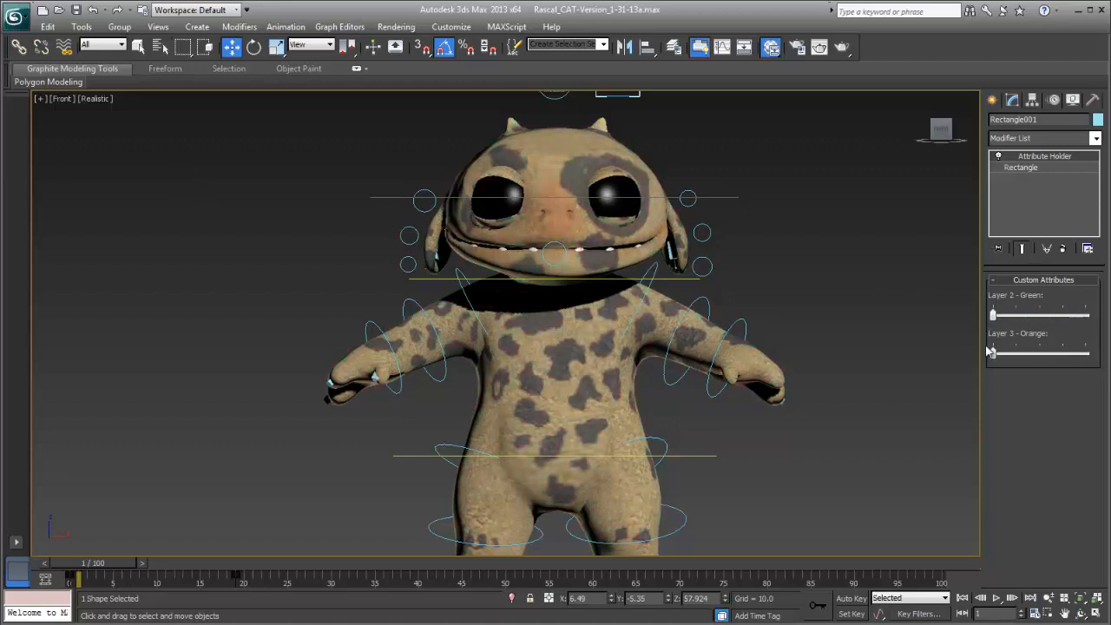